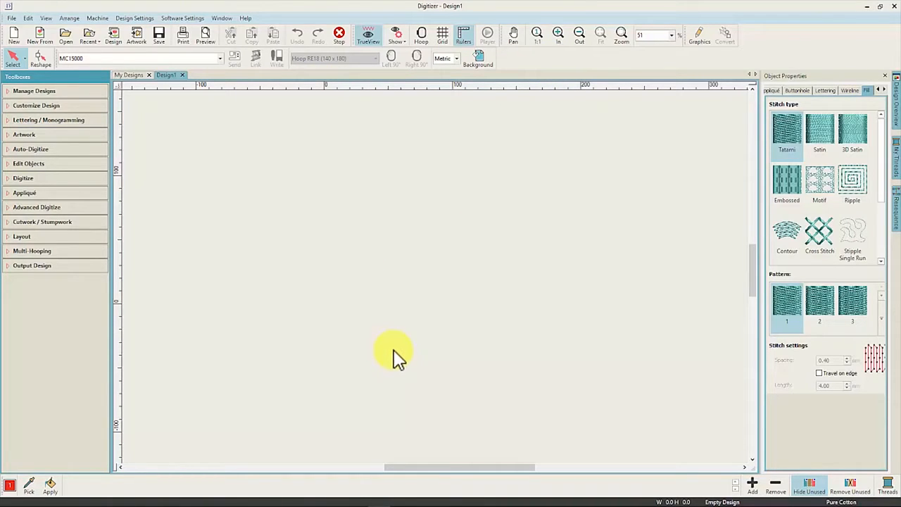
Step: Browse the embroidery library's Design Supplier_OESD folder and the designs in its parent Designs folder
click(10, 105)
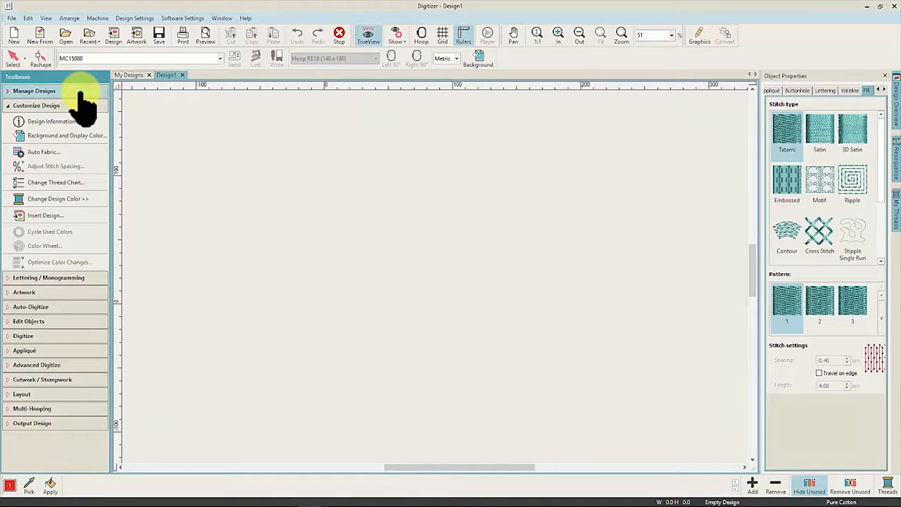
click(81, 93)
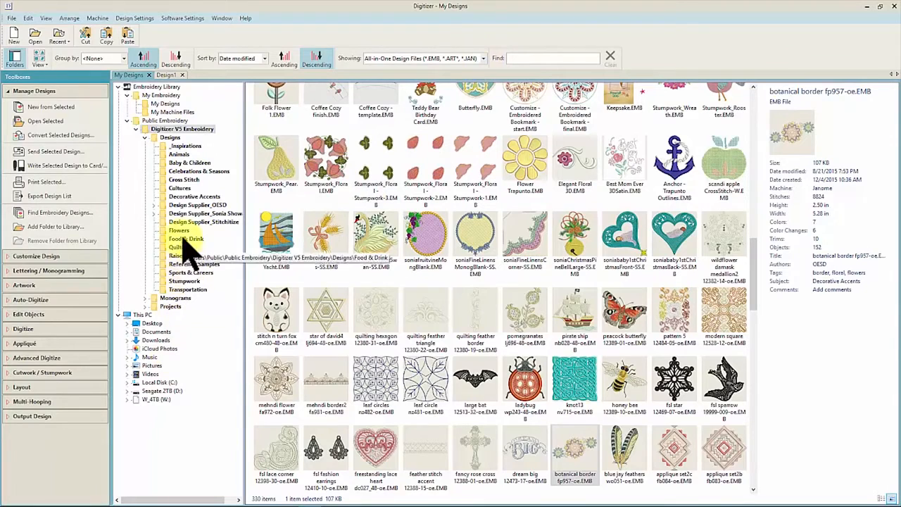
click(192, 205)
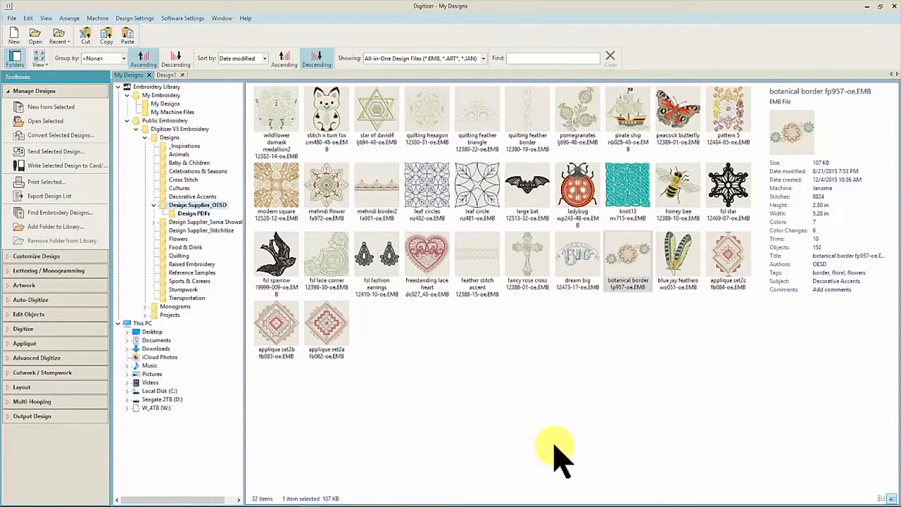
click(176, 130)
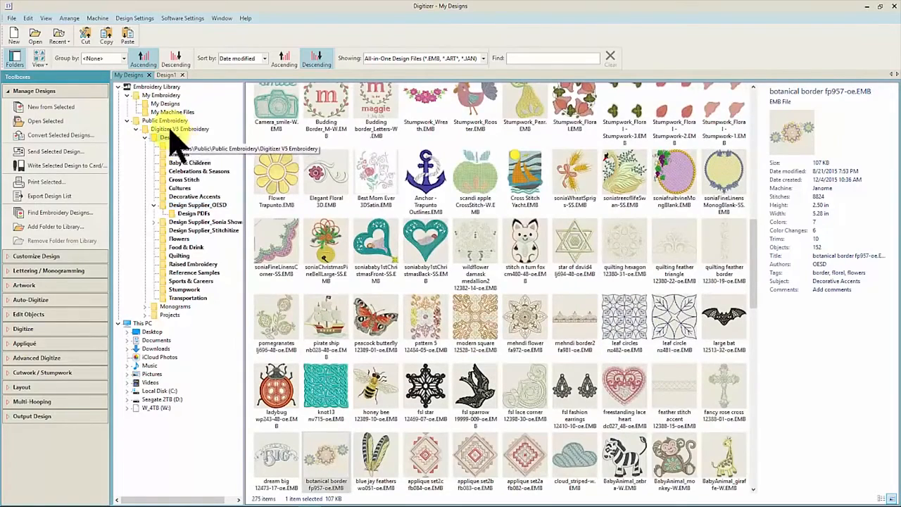
mouse_move(562, 445)
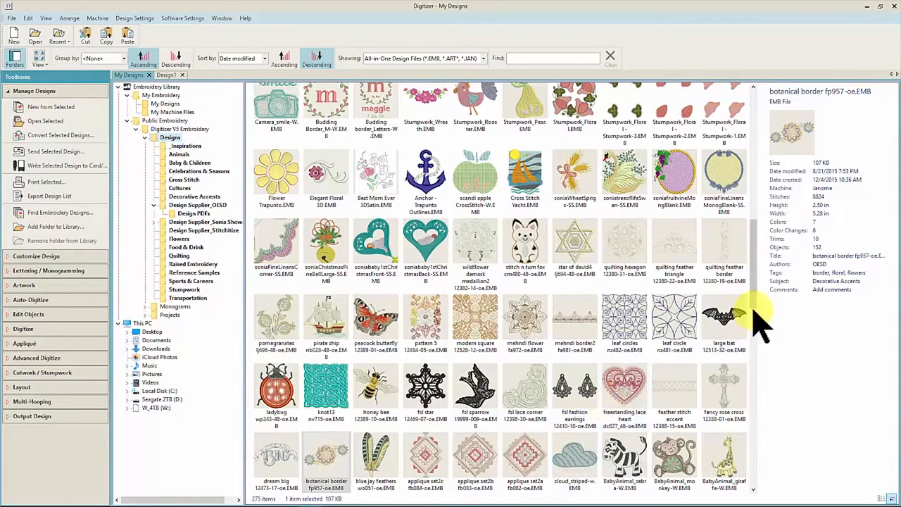
drag(755, 301, 756, 141)
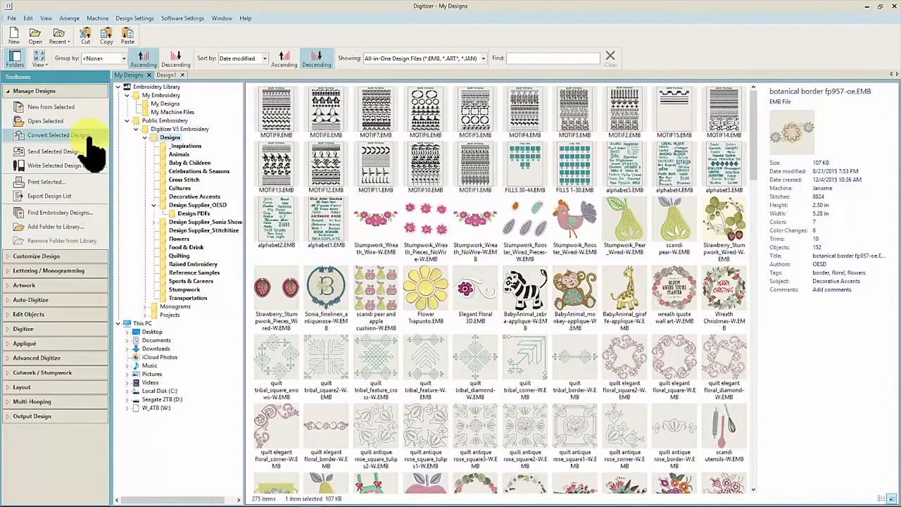
Step: Examine the target folder and file types offered for converting the Stumpwork_Wreath_Wire-W design, without converting it
click(371, 211)
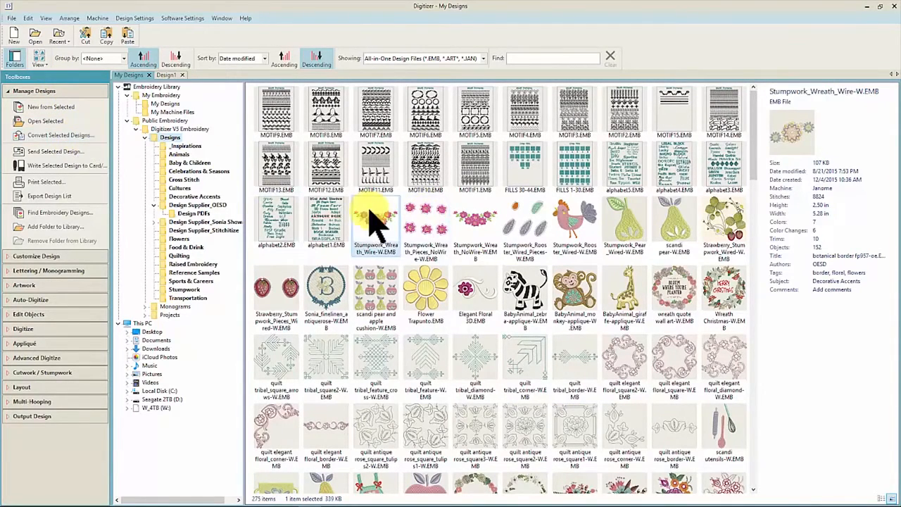
click(64, 135)
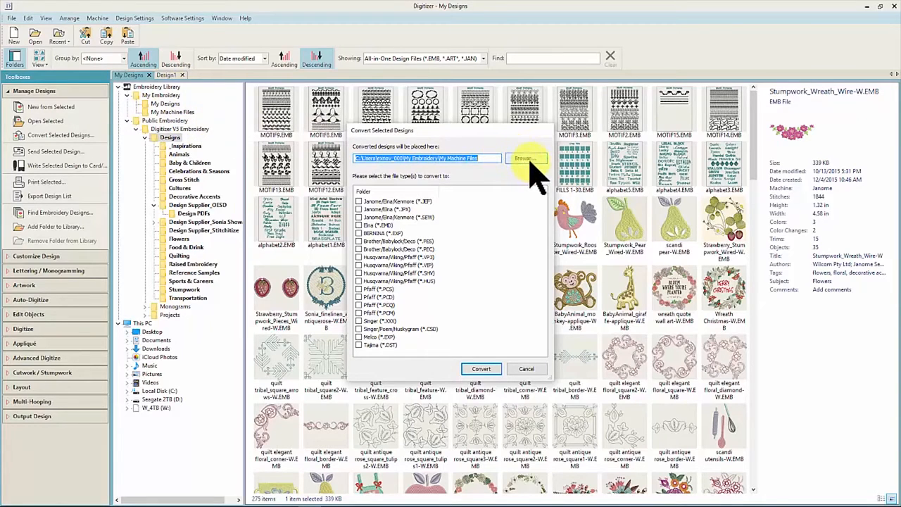
click(543, 367)
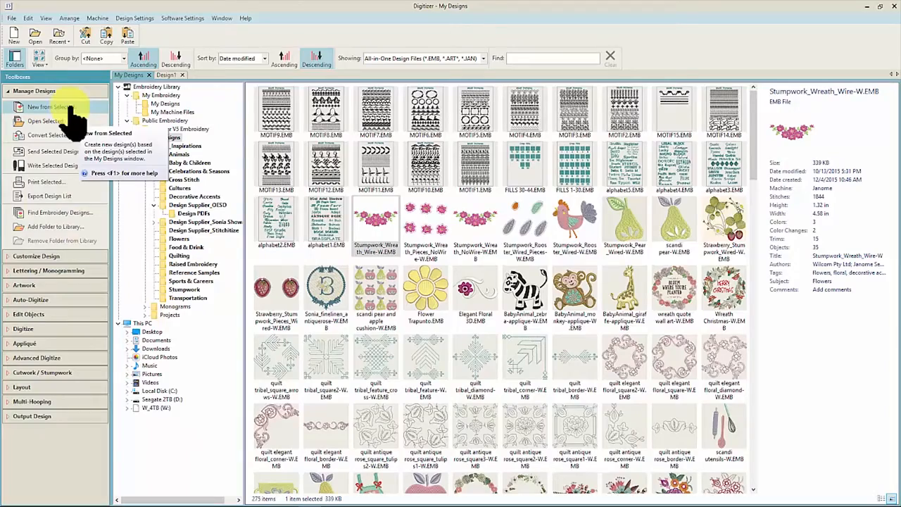
Step: Create a new design based on folk bird_blue-w.EMB from the Designs folder
drag(755, 175, 766, 248)
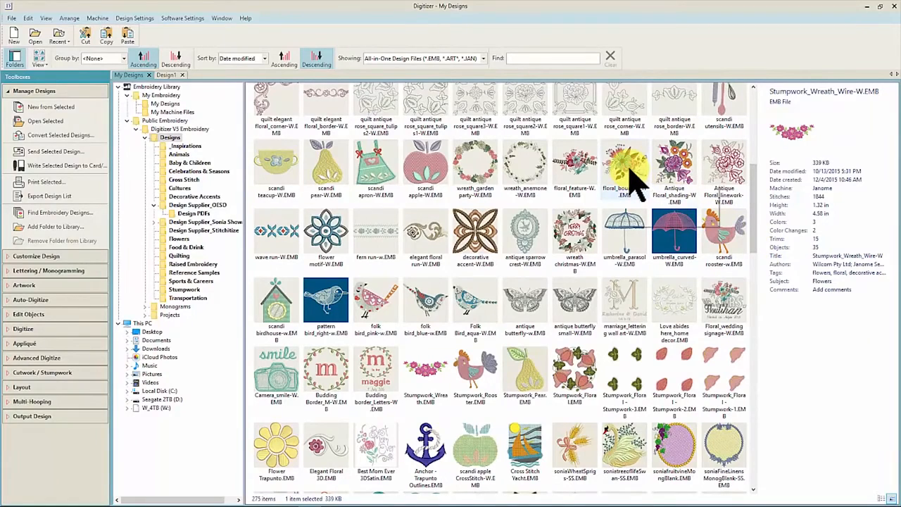
click(427, 299)
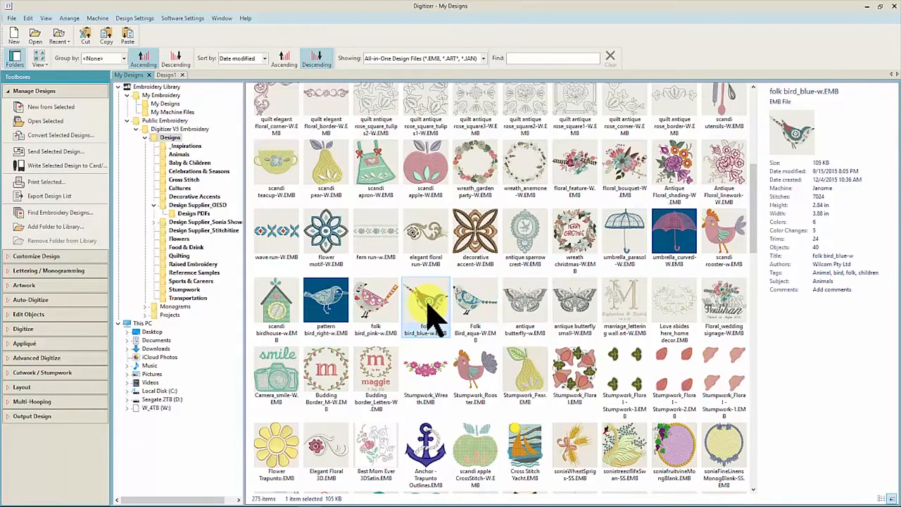
click(62, 107)
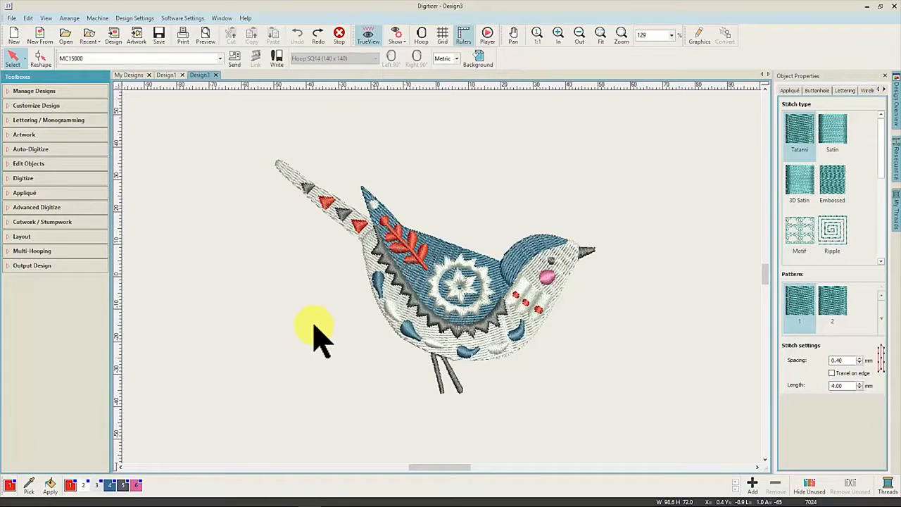
Step: Examine the thread charts available for the bird design, keeping the Janome Polyester chart
click(25, 105)
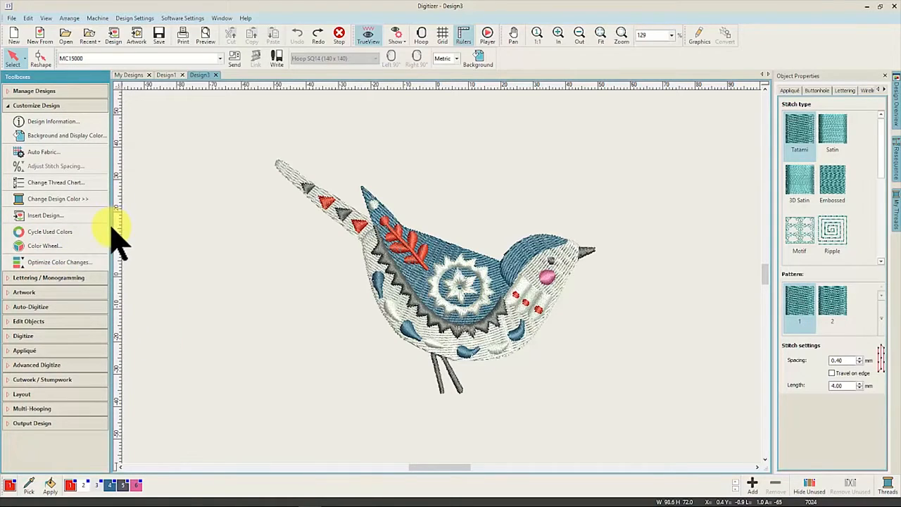
click(65, 184)
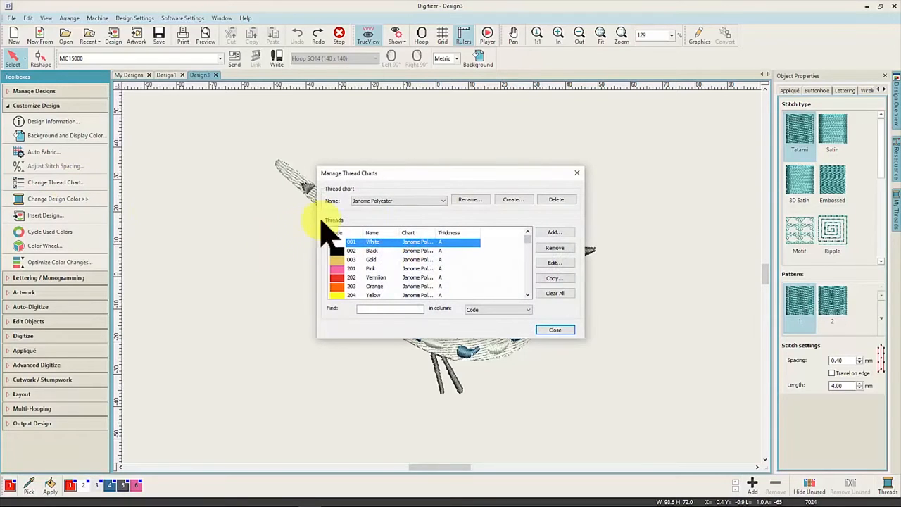
click(442, 202)
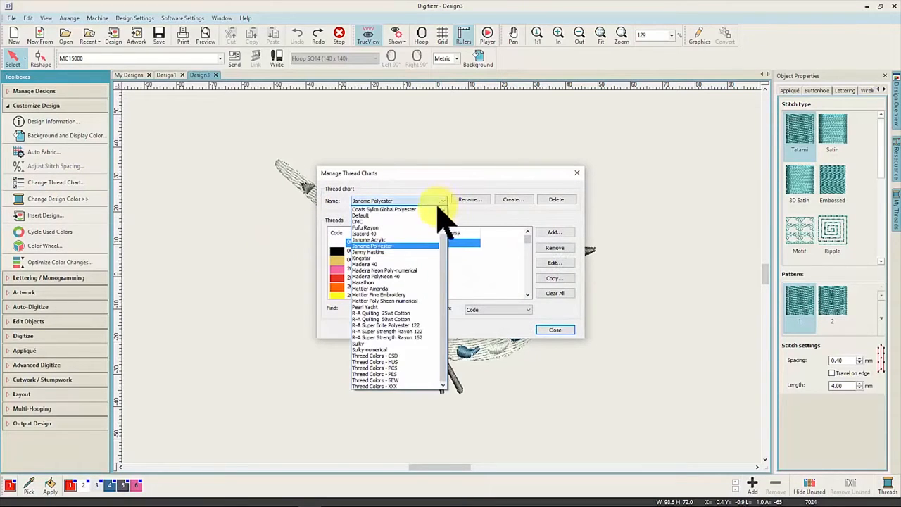
click(428, 178)
click(557, 330)
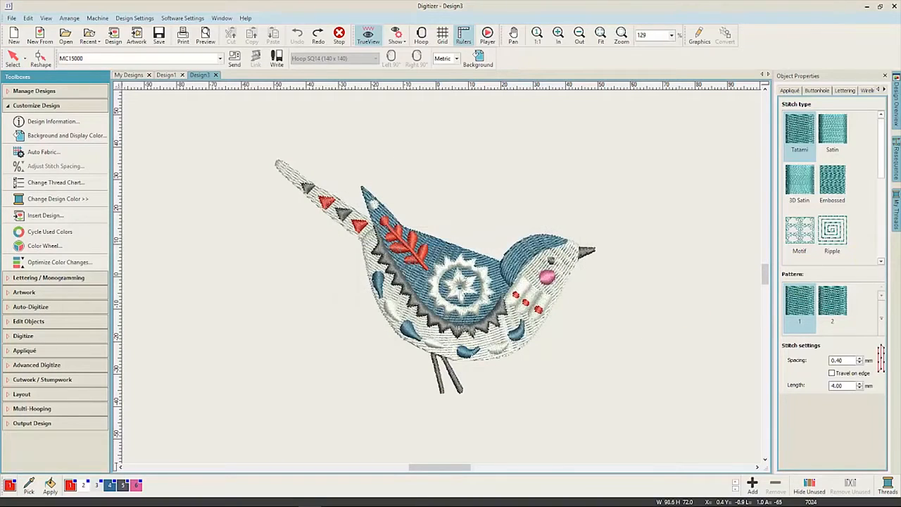
Step: Look through the thread colors and codes in My Threads
click(894, 197)
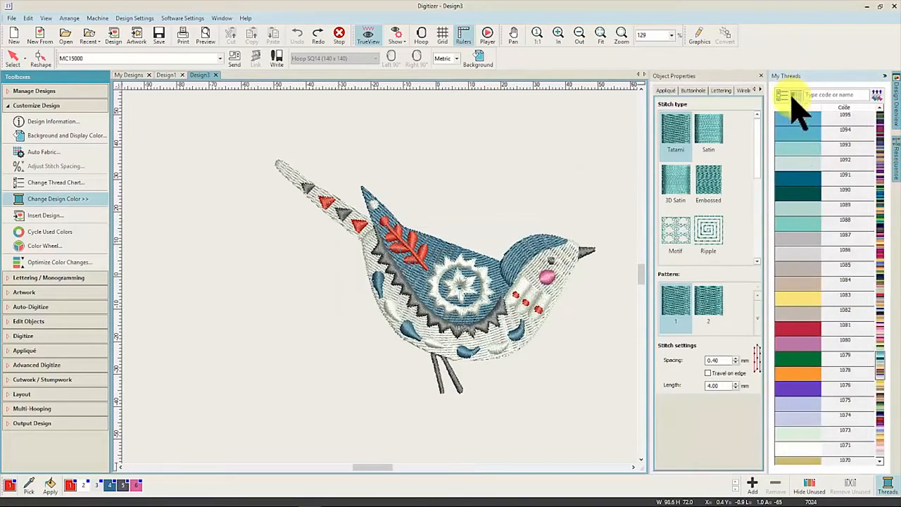
drag(885, 352, 888, 182)
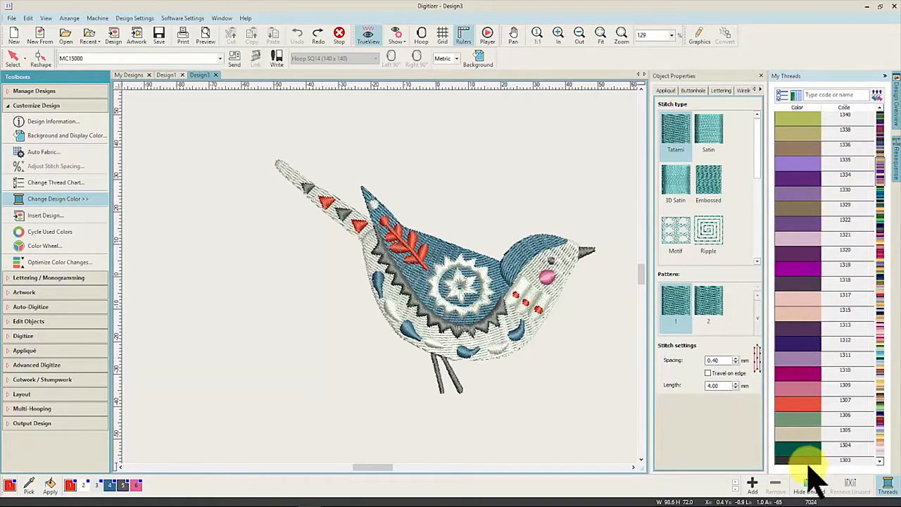
click(885, 76)
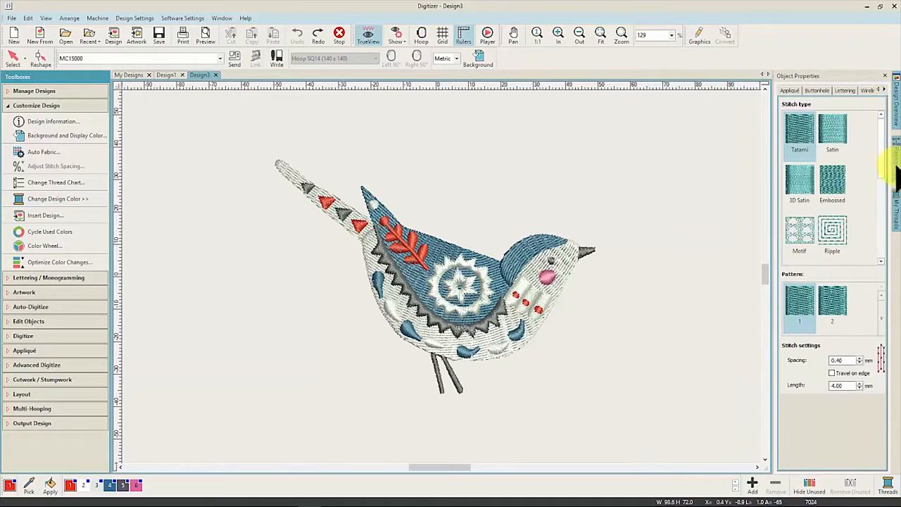
Step: Show the design's Resequence color list and ungroup the whole bird design
click(895, 176)
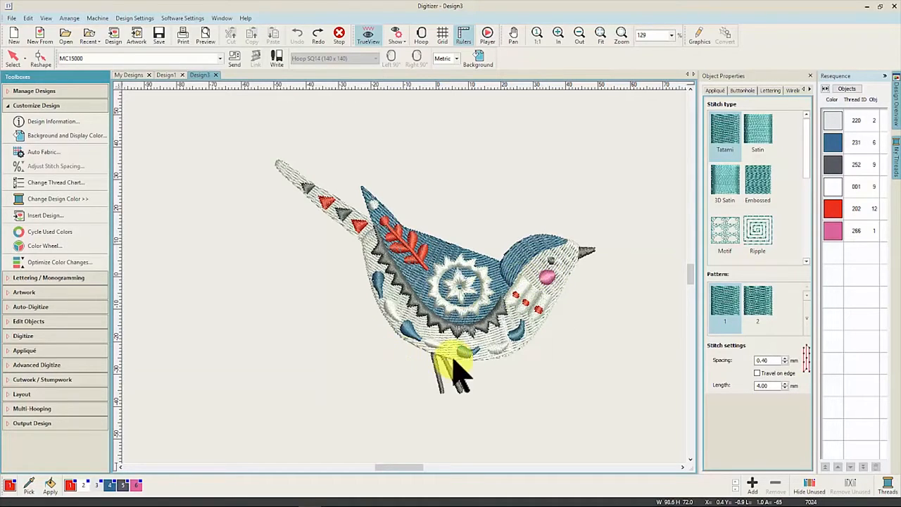
click(504, 308)
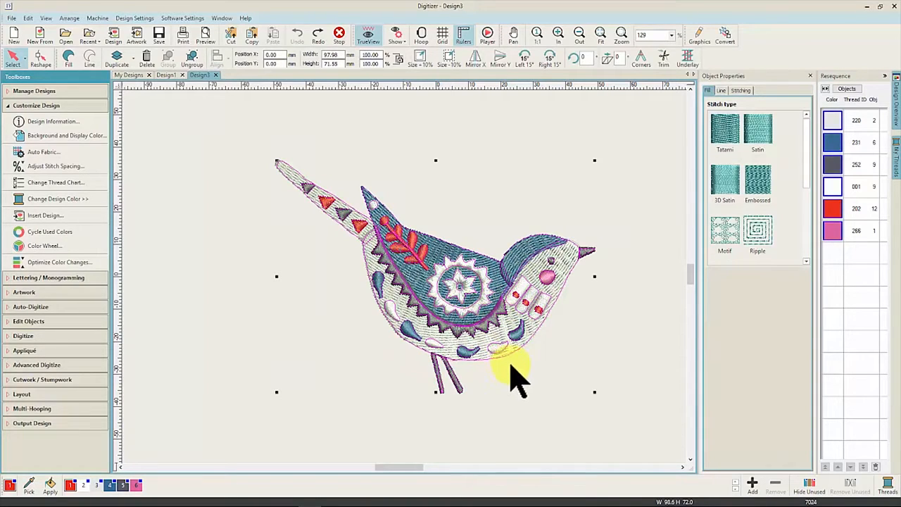
right_click(570, 273)
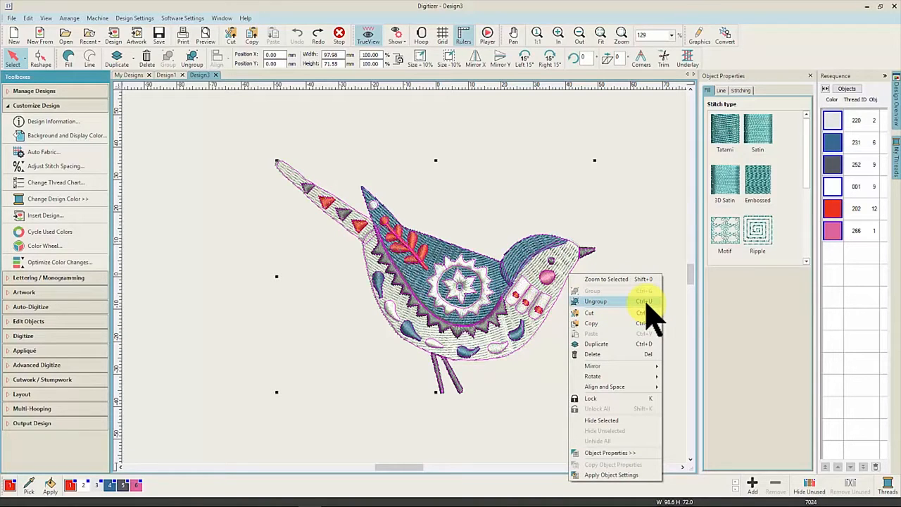
click(486, 148)
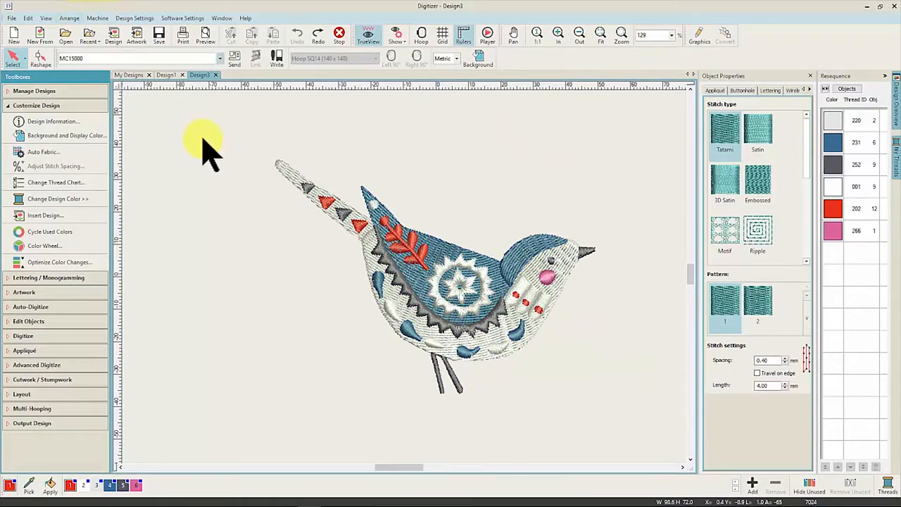
click(468, 281)
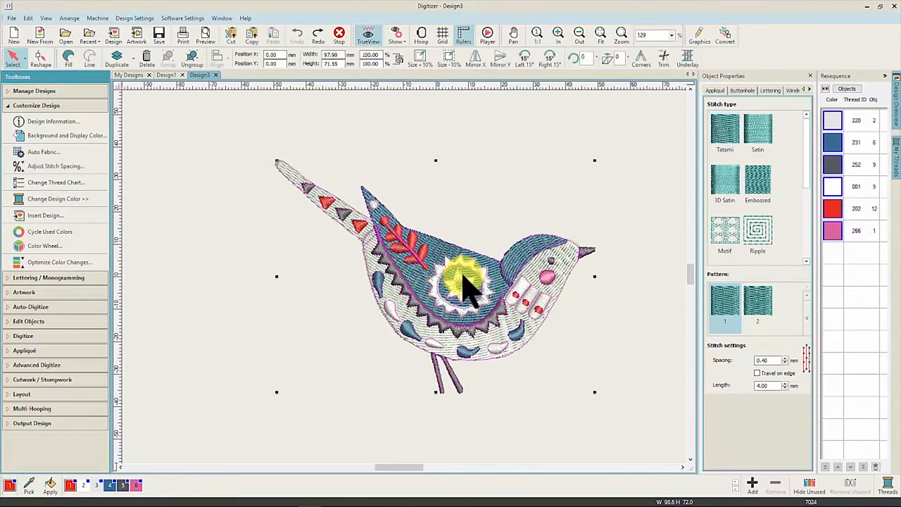
click(69, 18)
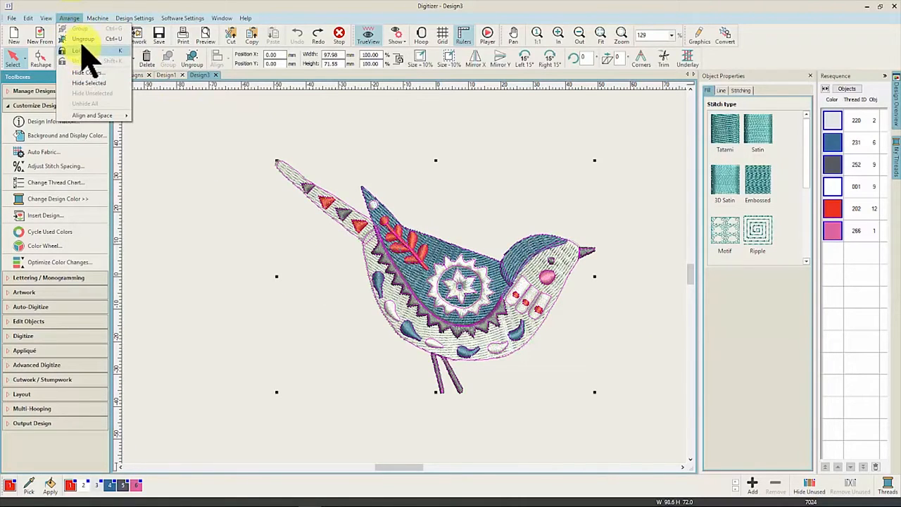
click(83, 39)
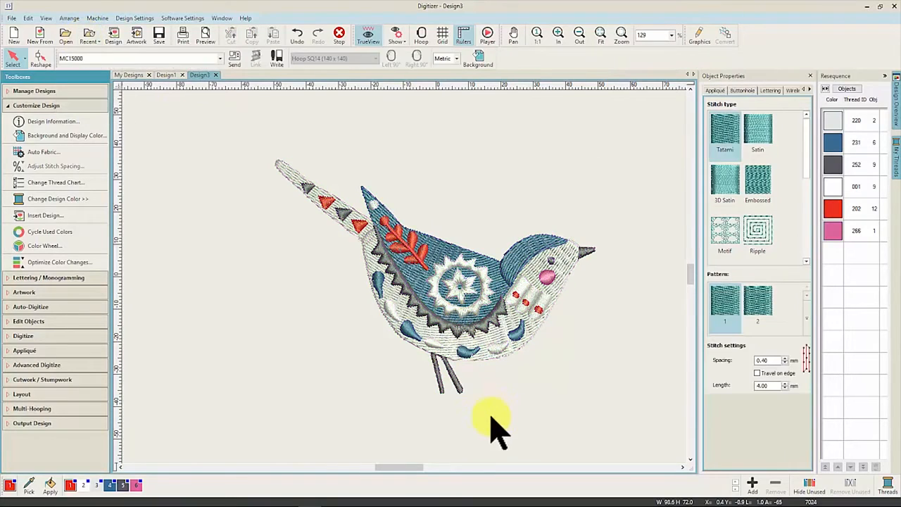
Step: Pick the red thread color from the leaf motif on the wing and apply it to the bird's pink cheek
click(29, 483)
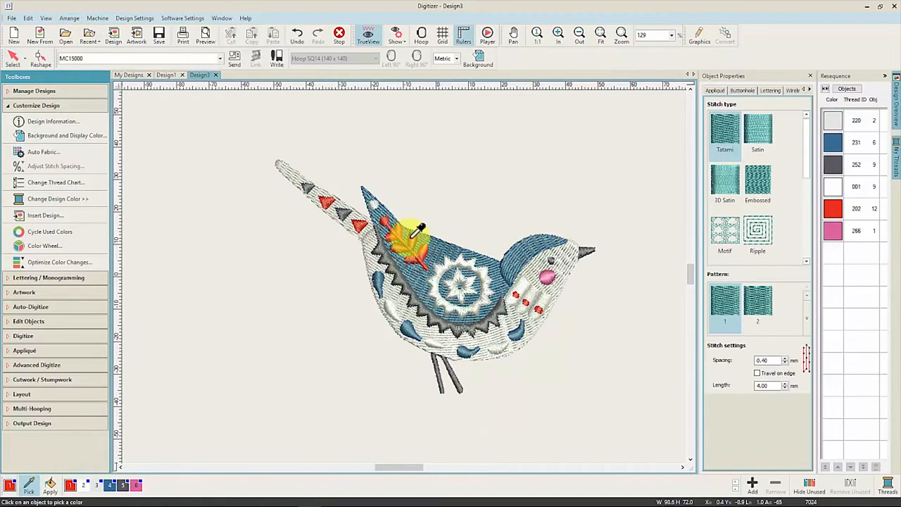
click(415, 236)
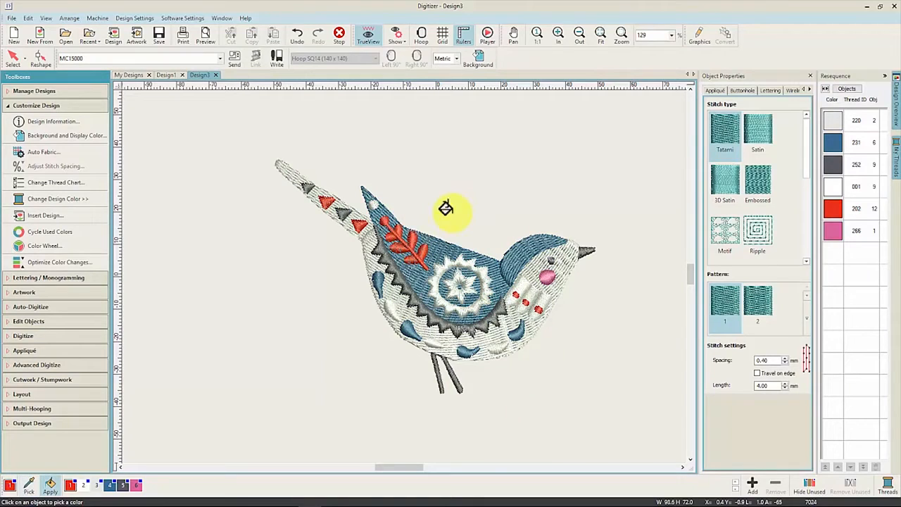
click(539, 272)
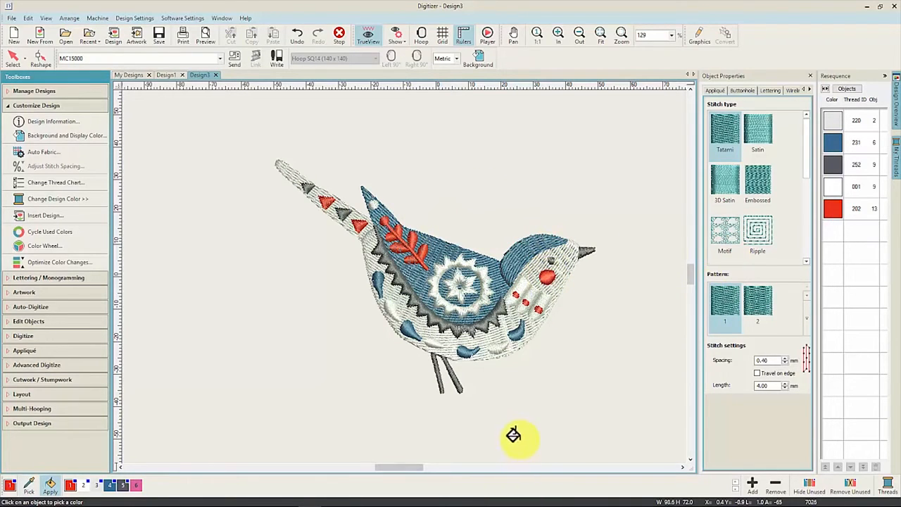
right_click(583, 384)
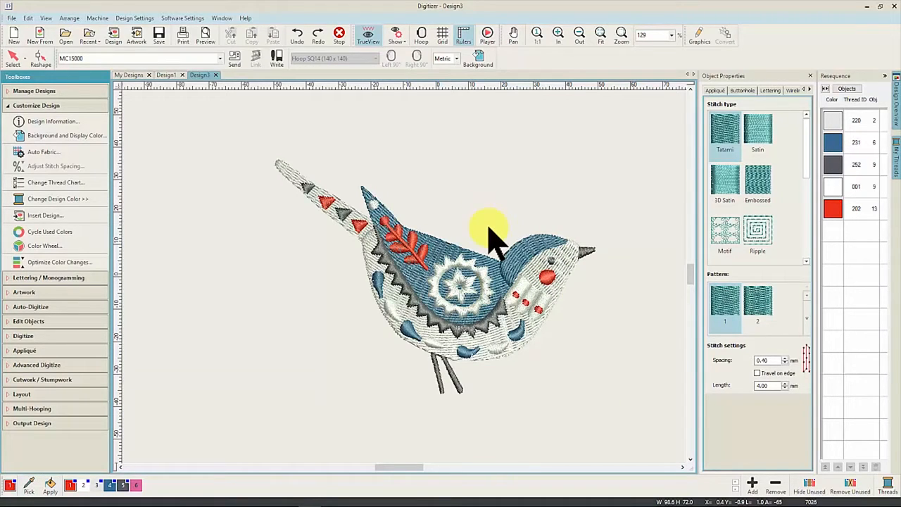
Step: Cycle the bird's used colors until the body is blue, the wing gray and the beak and legs red
click(49, 232)
click(79, 232)
click(79, 232)
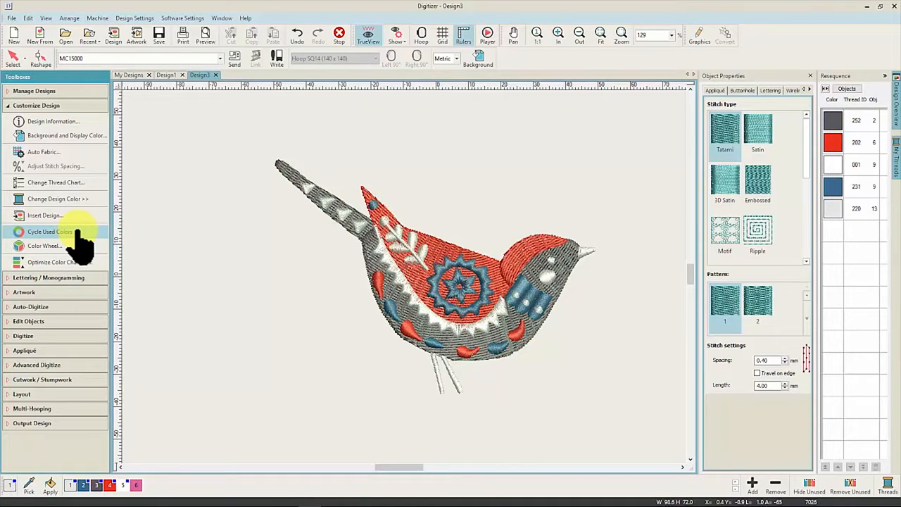
click(79, 232)
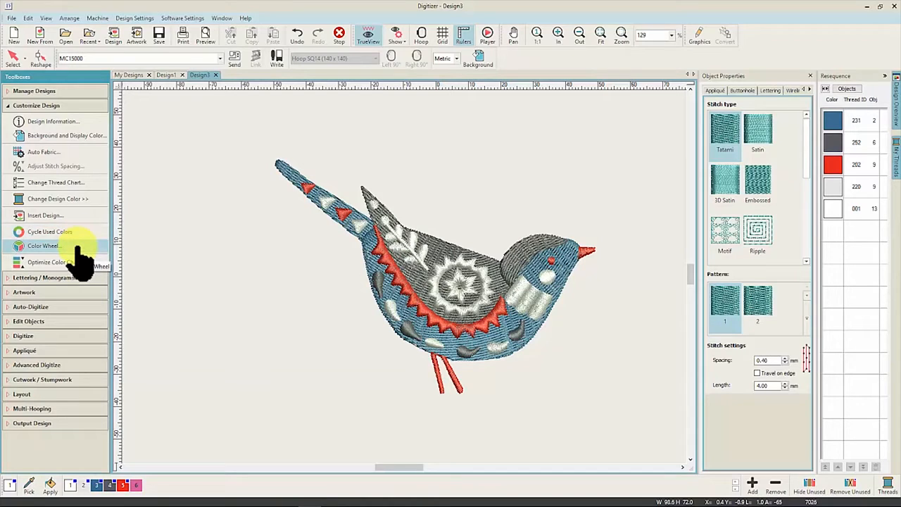
Step: Recolor the bird with a brightened Harmonious Color Wheel scheme giving a teal body, light gray wing and pink accents
click(78, 248)
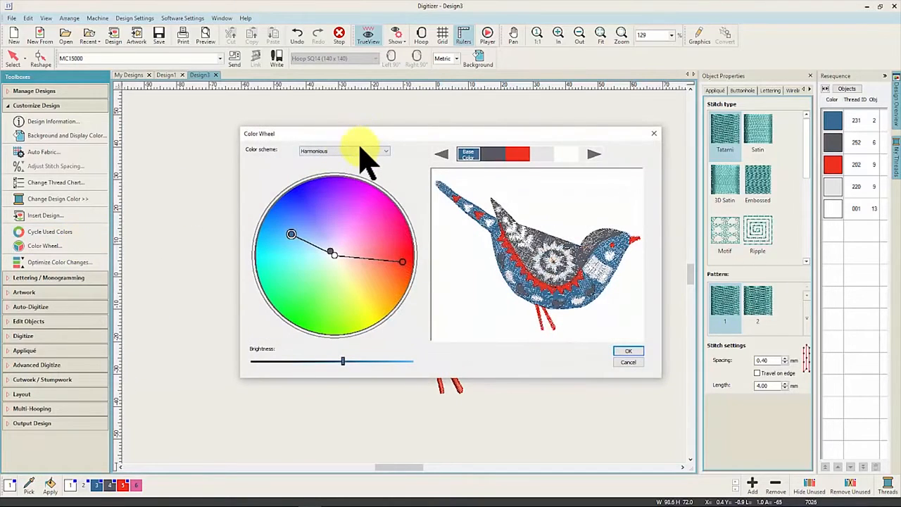
click(361, 151)
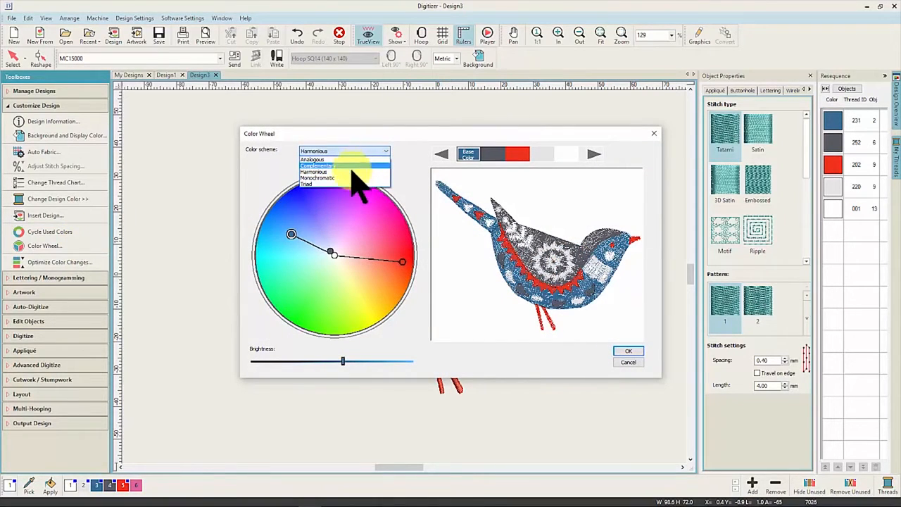
click(346, 171)
mouse_move(334, 179)
mouse_down()
mouse_move(308, 162)
mouse_move(339, 221)
mouse_move(343, 180)
mouse_up()
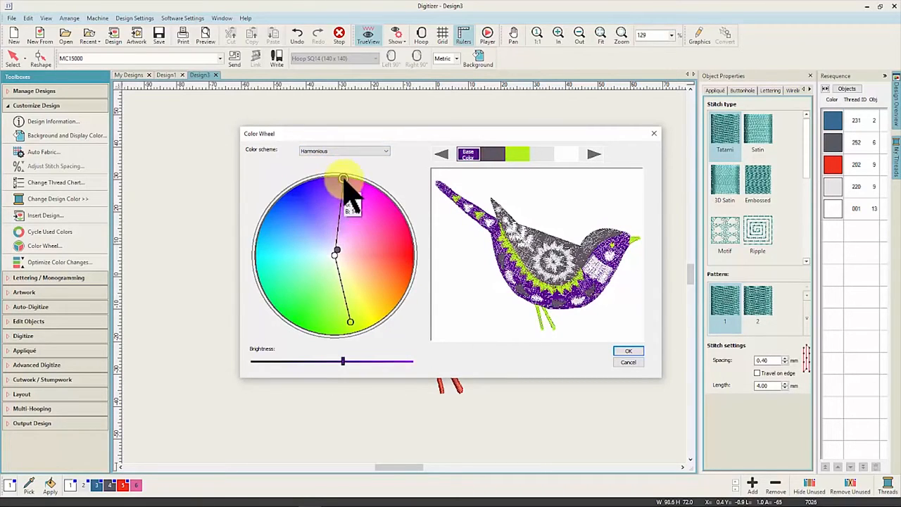
drag(343, 361, 363, 362)
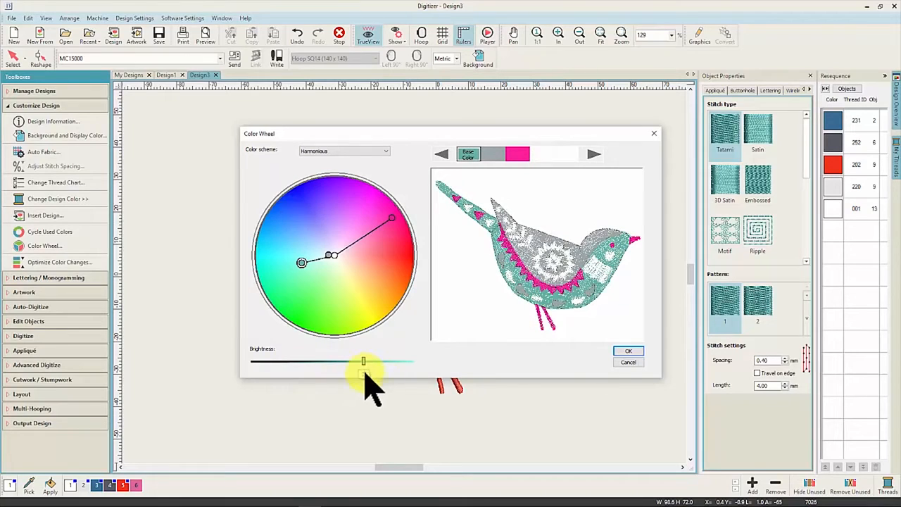
click(622, 352)
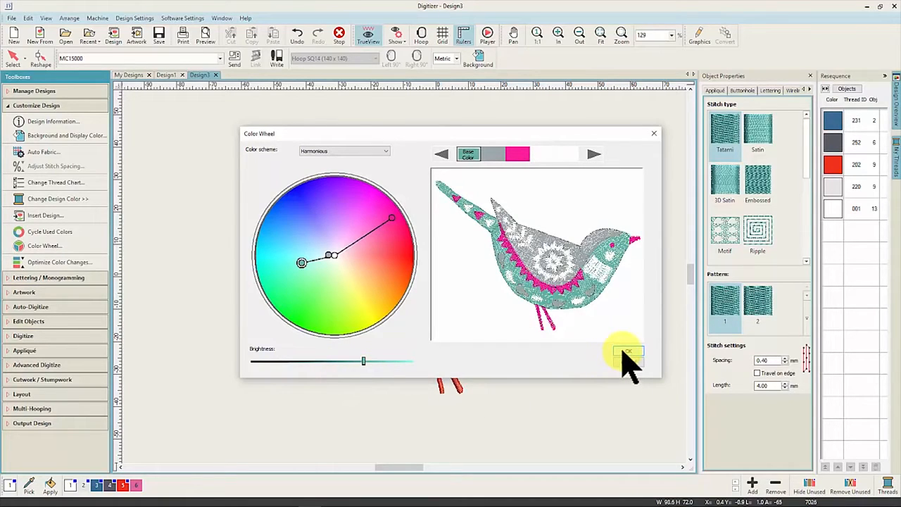
click(623, 353)
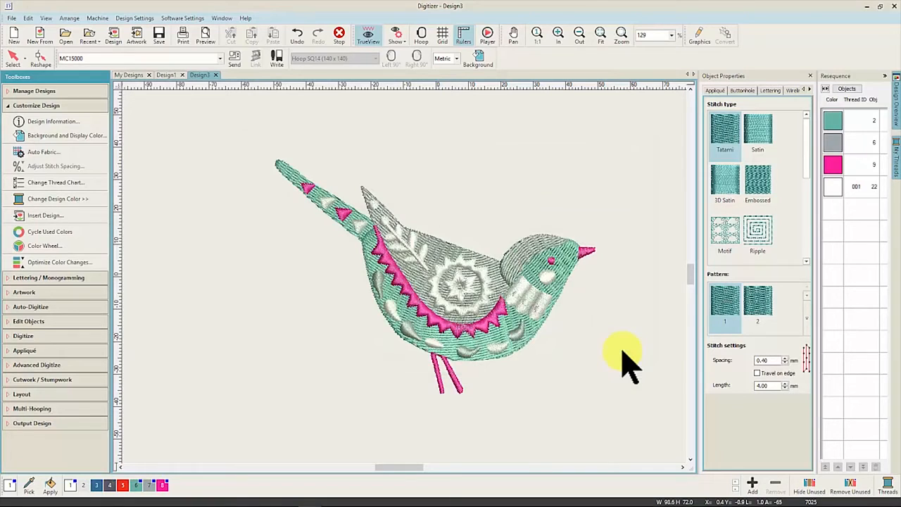
Step: Recolor the bird with a Monochromatic blue Color Wheel scheme and cycle its used colors until the body is gray-blue and the wing bright blue
click(69, 245)
click(386, 152)
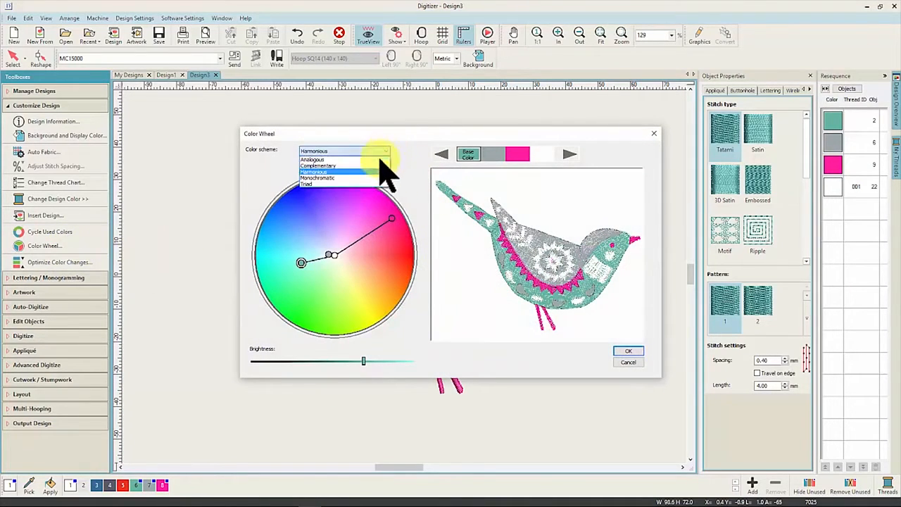
click(371, 178)
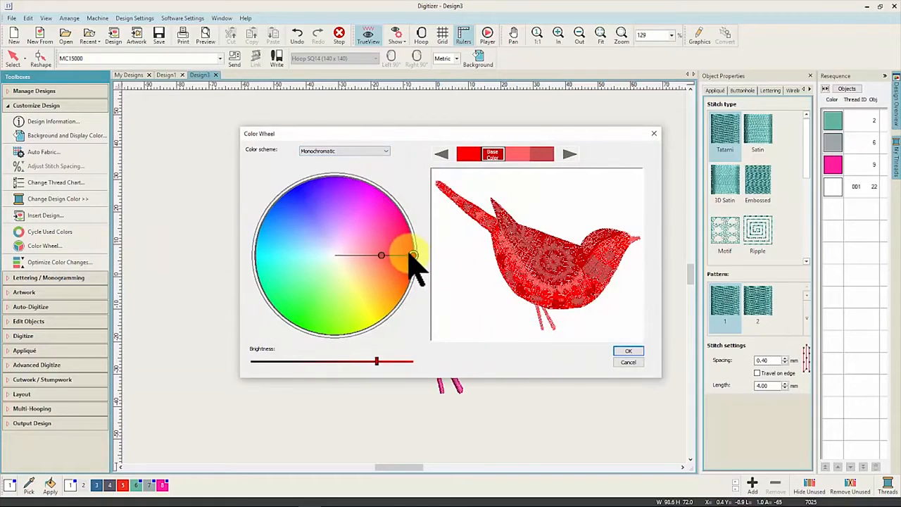
drag(412, 255, 312, 236)
click(628, 351)
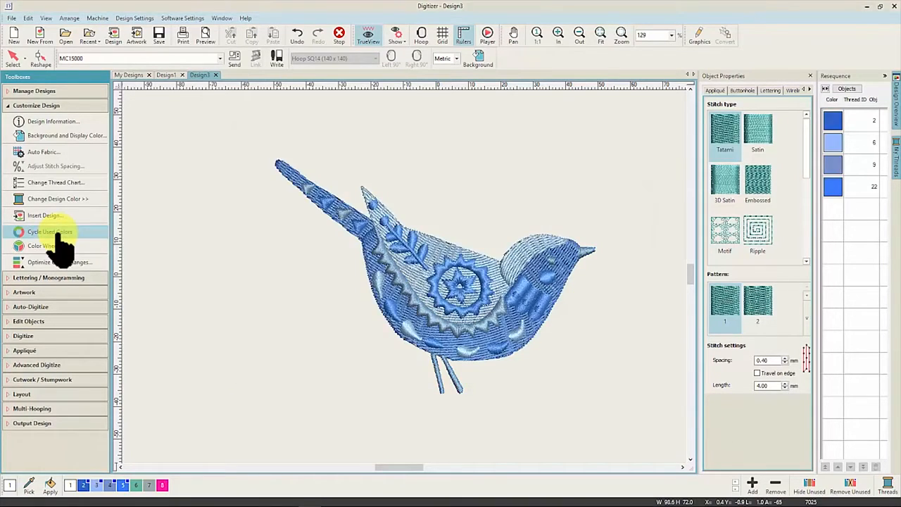
click(57, 232)
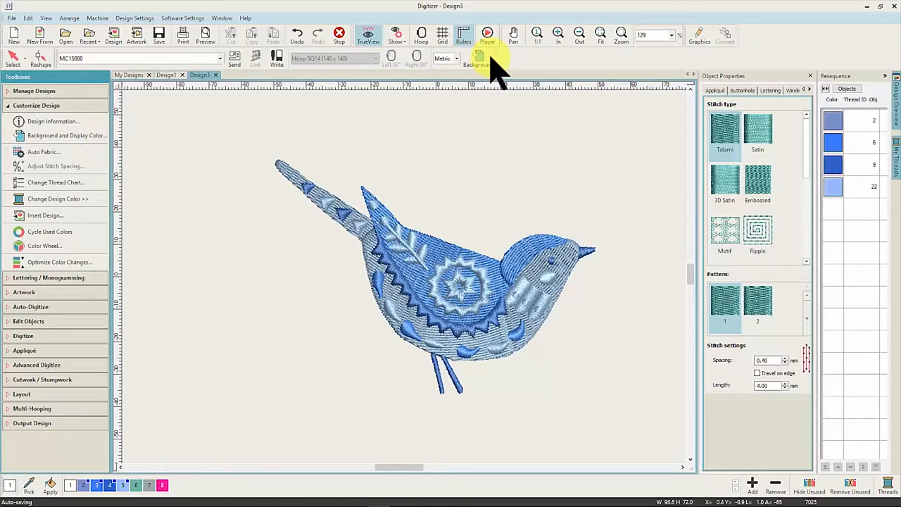
Step: Set the design background to the factory article Girls Short Sleeves (Front) from the Kids T-Shirt group
click(69, 135)
drag(465, 116, 260, 131)
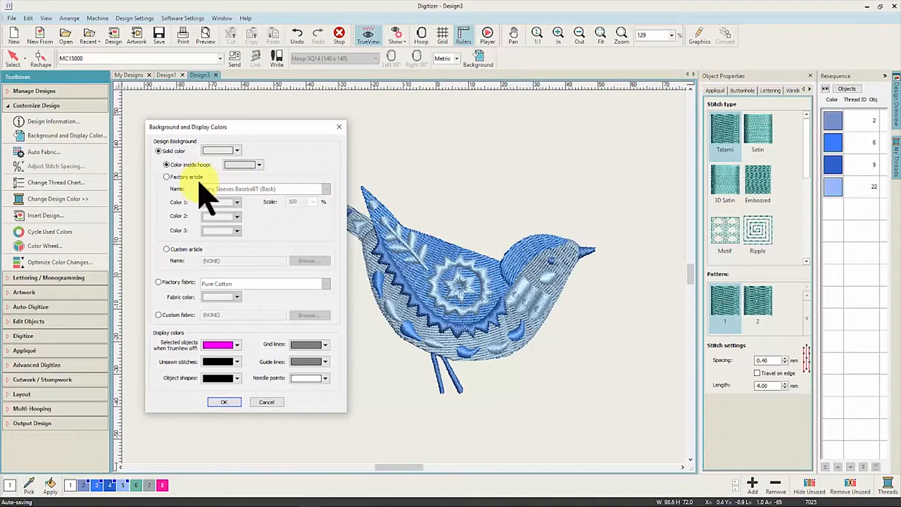
click(167, 179)
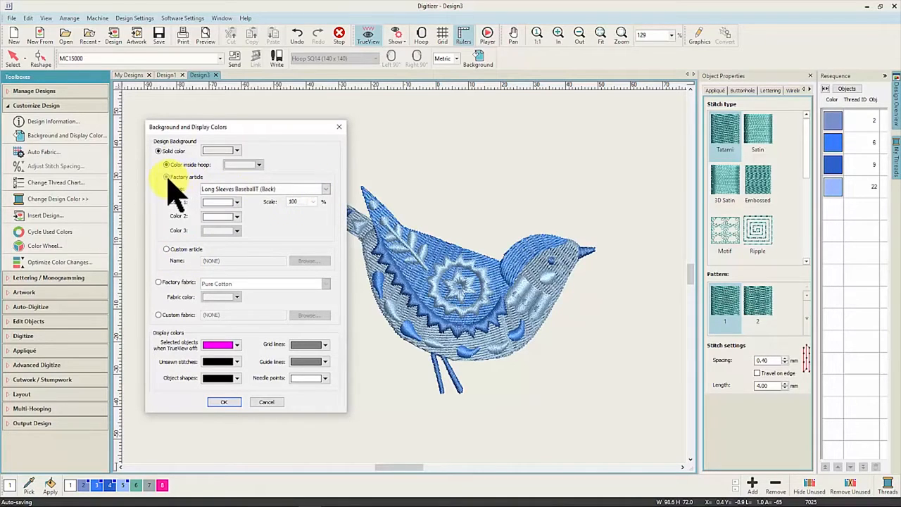
click(324, 188)
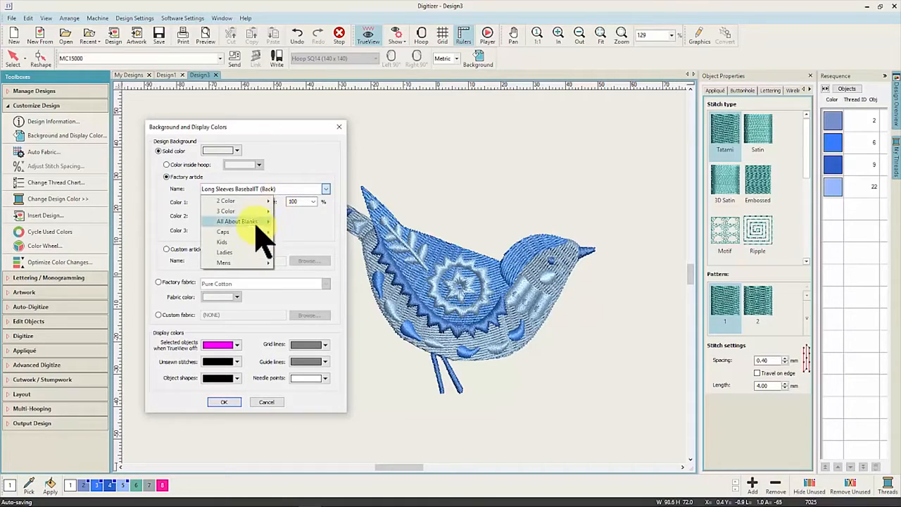
mouse_move(251, 241)
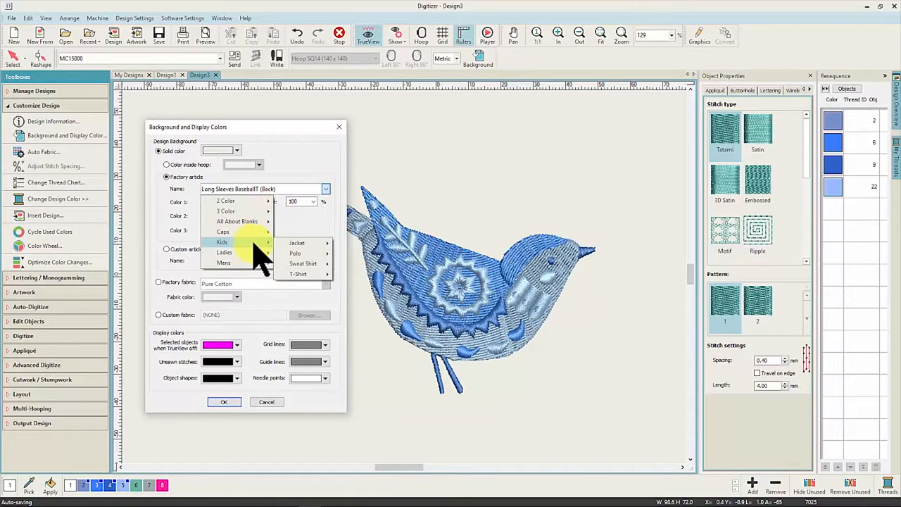
mouse_move(317, 274)
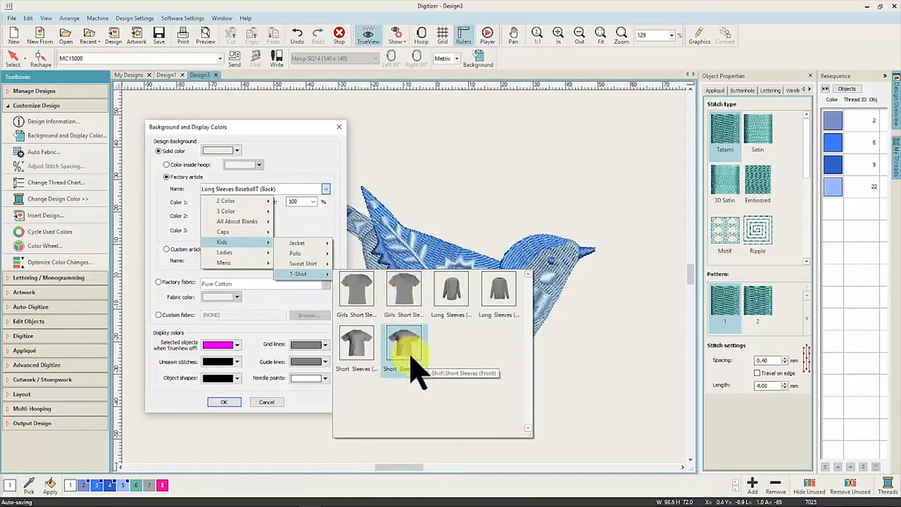
click(407, 299)
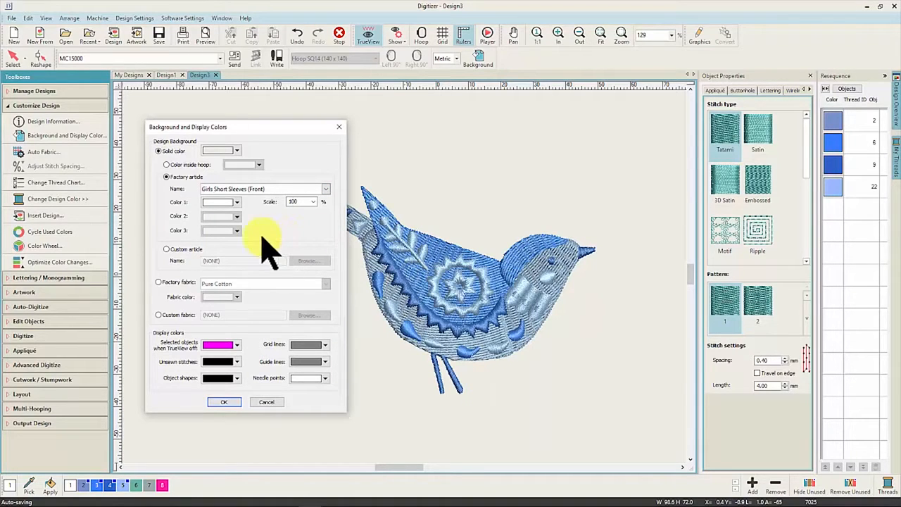
Step: Set the shirt's Color 1 to a custom light teal with red 137, green 213 and blue 214, and apply the background
click(237, 203)
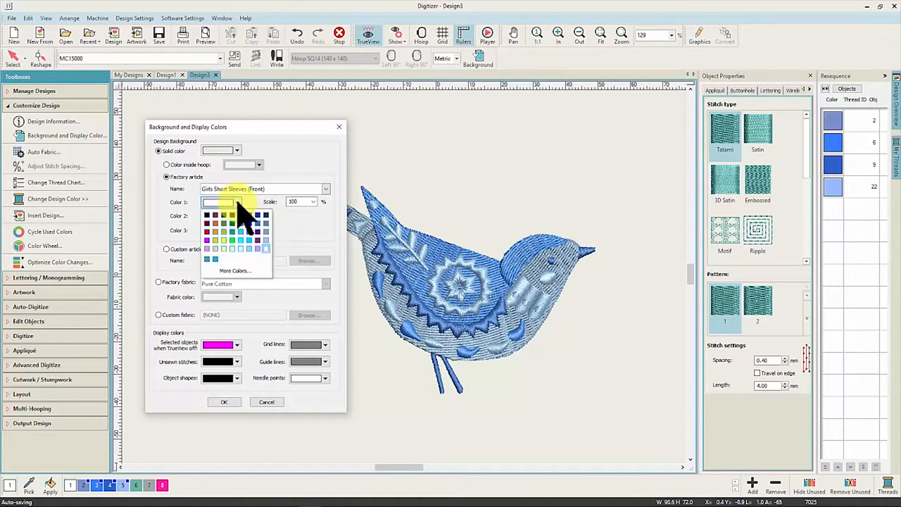
click(240, 270)
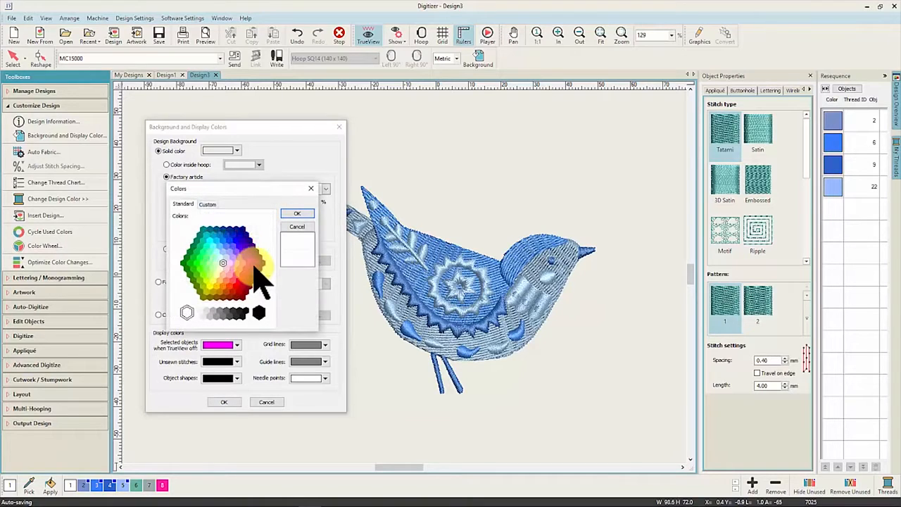
click(209, 204)
click(215, 276)
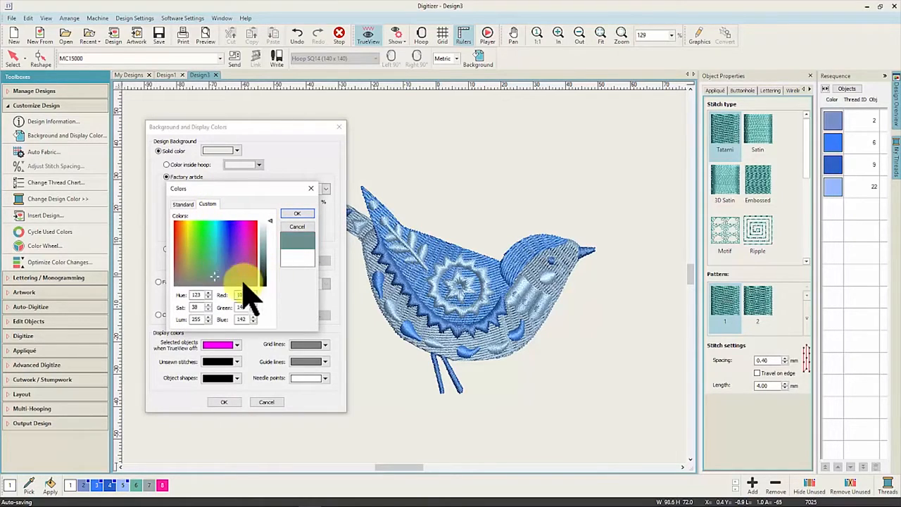
click(215, 263)
click(216, 253)
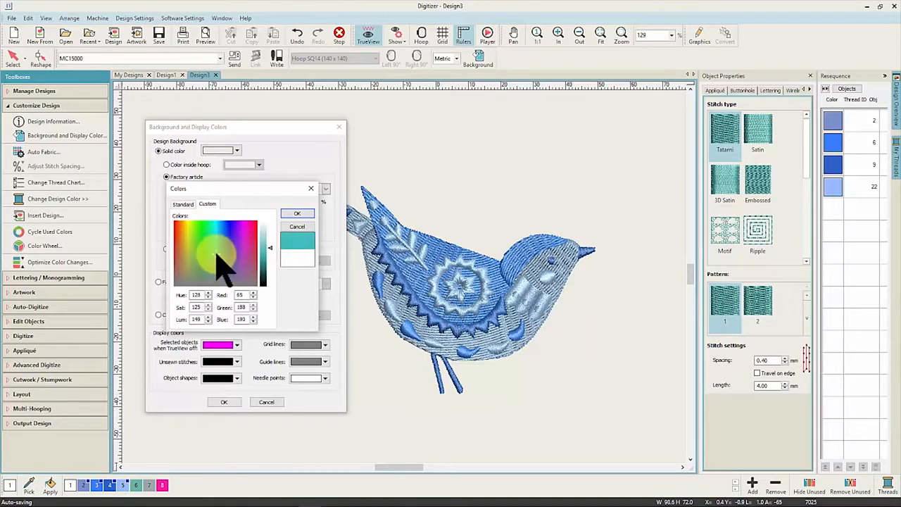
click(265, 246)
click(265, 241)
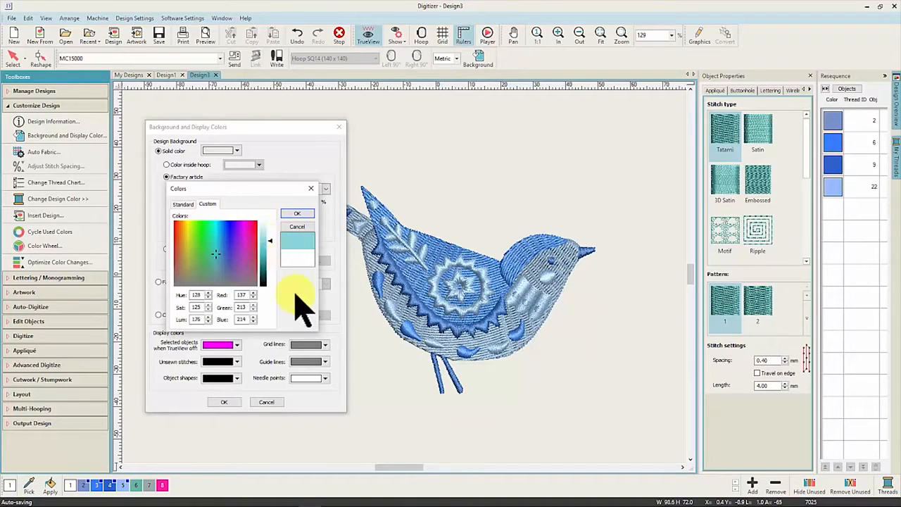
click(303, 214)
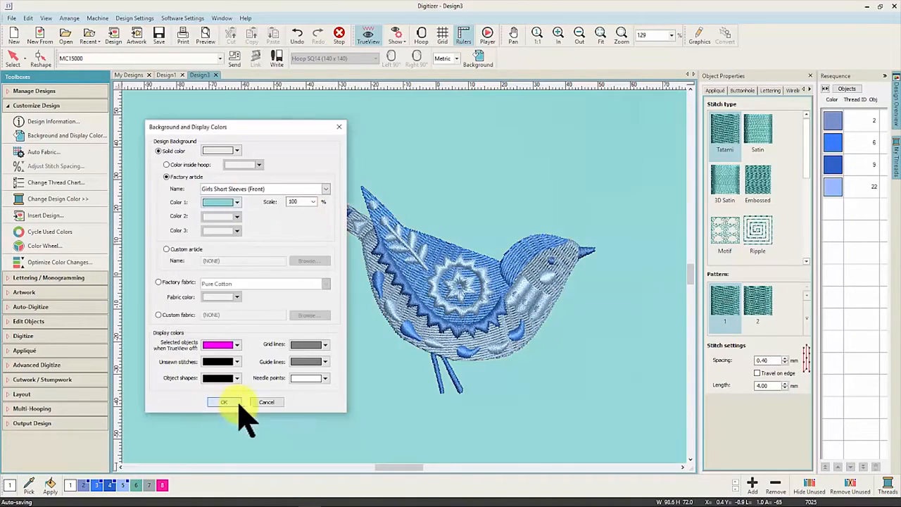
click(224, 402)
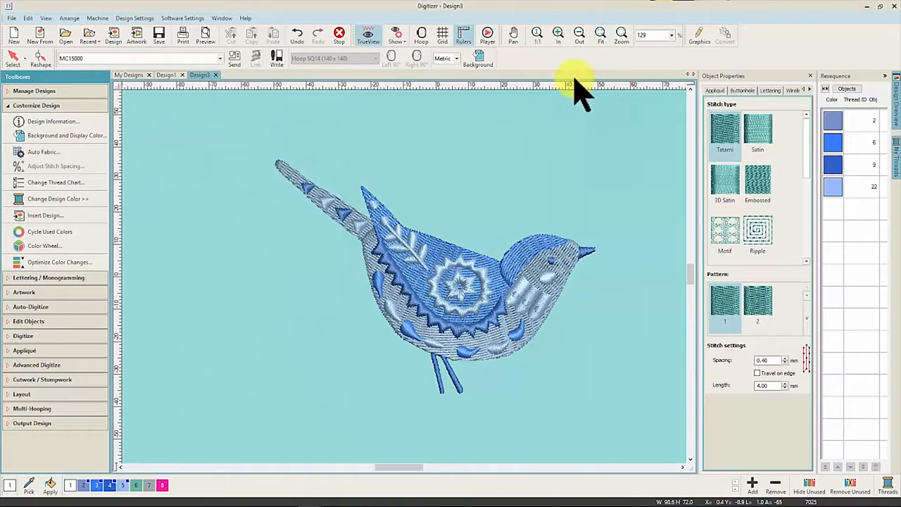
Step: Move the whole bird onto the shirt's upper-left chest, at about X -103 mm and Y 157 mm
scroll(403, 282, down, 4)
scroll(407, 282, down, 4)
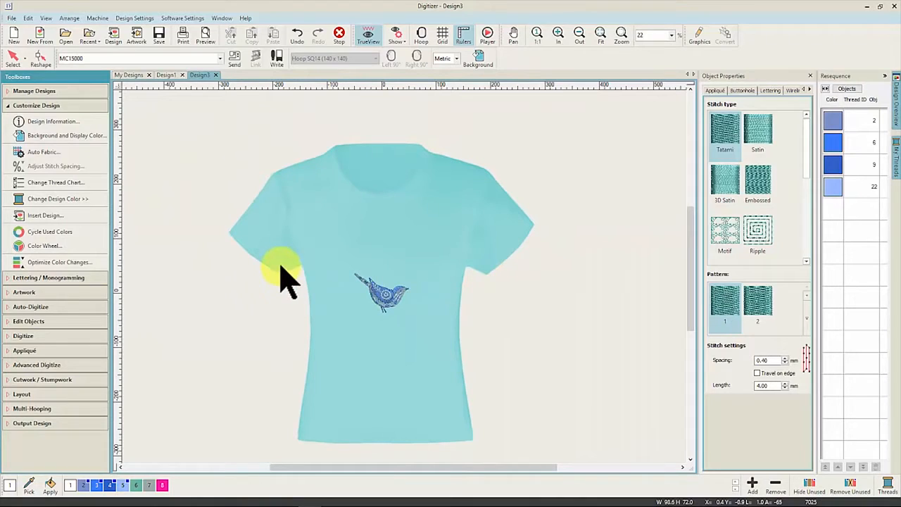
click(403, 290)
drag(392, 303, 335, 226)
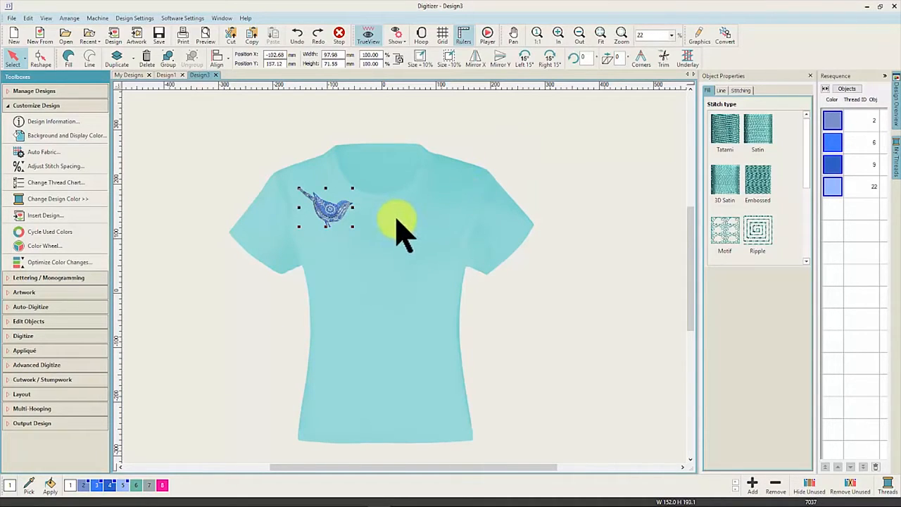
Step: Turn on Auto Fabric with the Jersey fabric and apply it to the existing objects
click(55, 152)
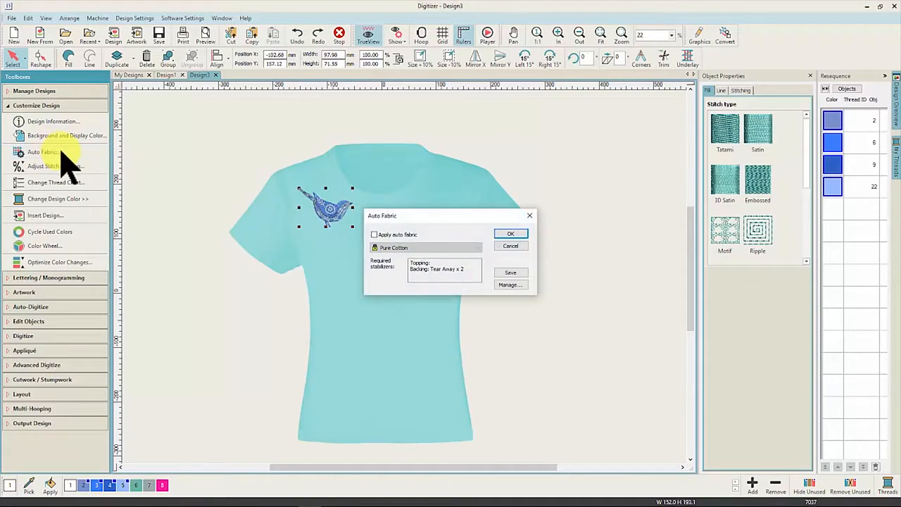
click(380, 235)
click(451, 248)
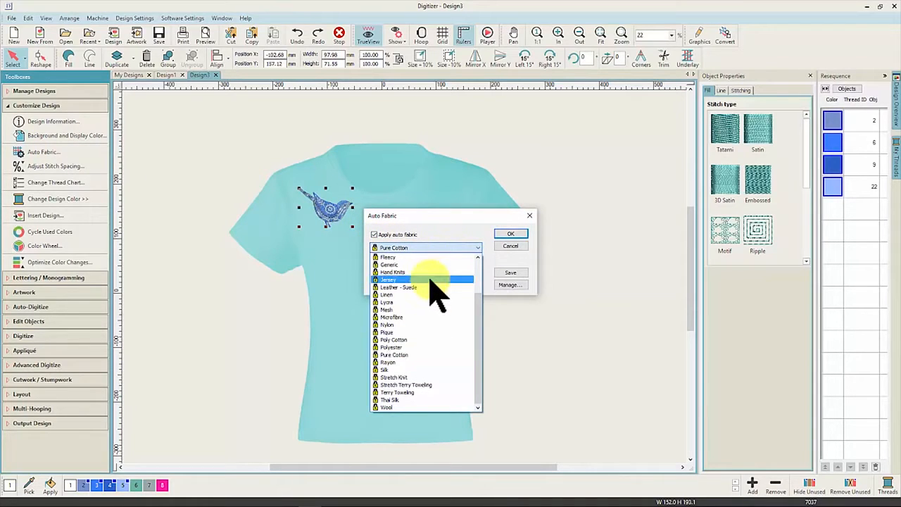
click(431, 280)
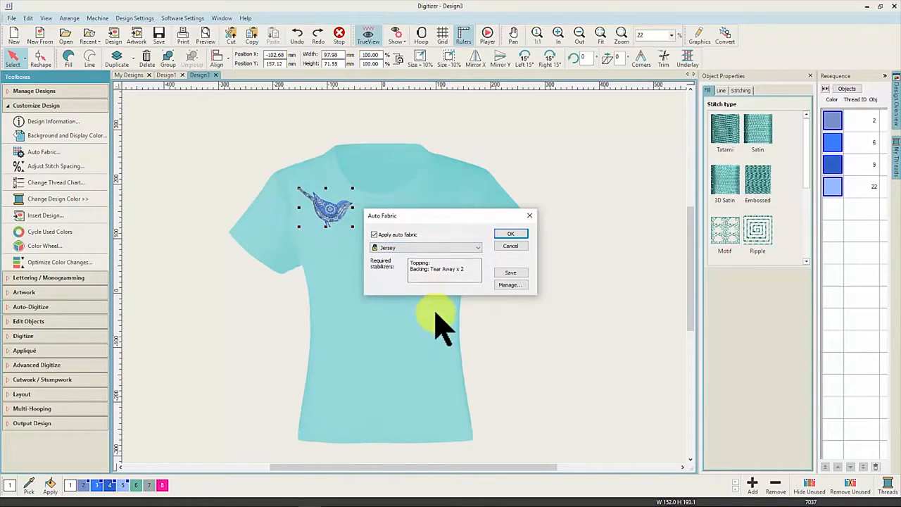
click(520, 236)
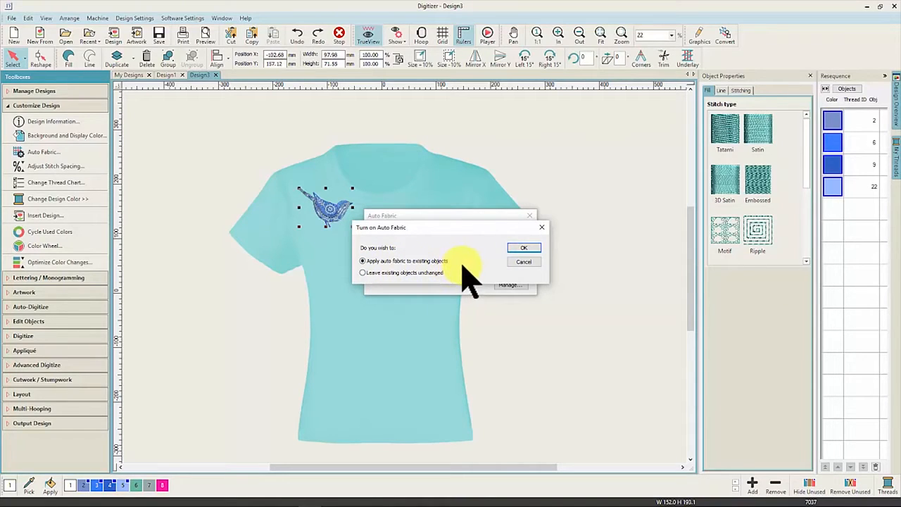
click(523, 248)
click(521, 247)
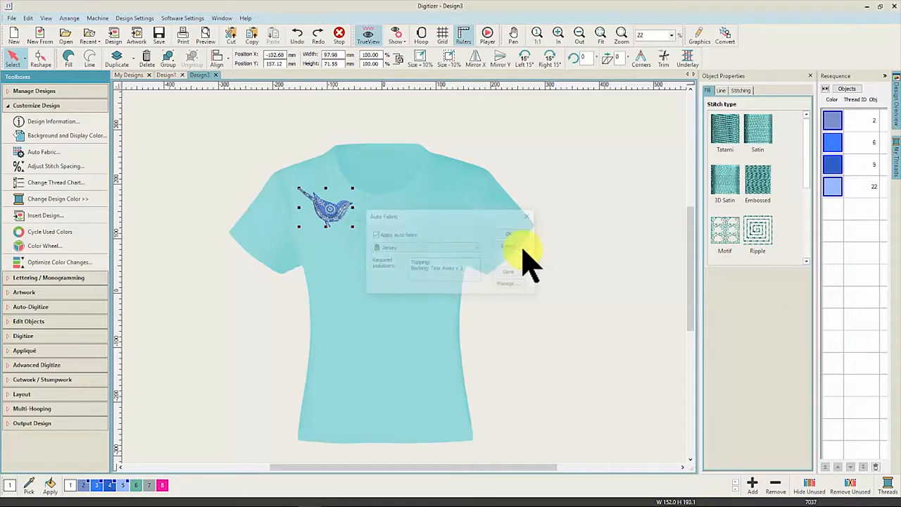
Step: Compare the tail's stitching up close without and with the Jersey settings by undoing and redoing the fabric change
click(610, 35)
drag(237, 136, 363, 230)
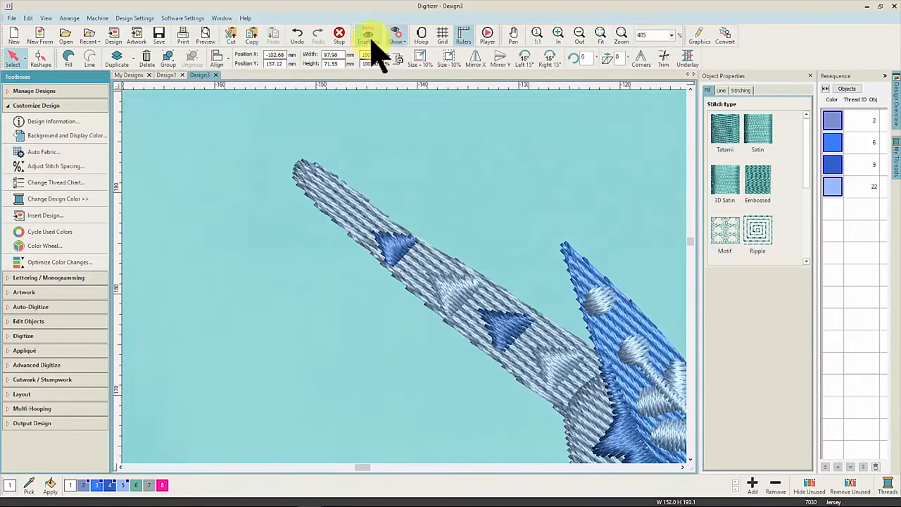
click(297, 33)
click(318, 33)
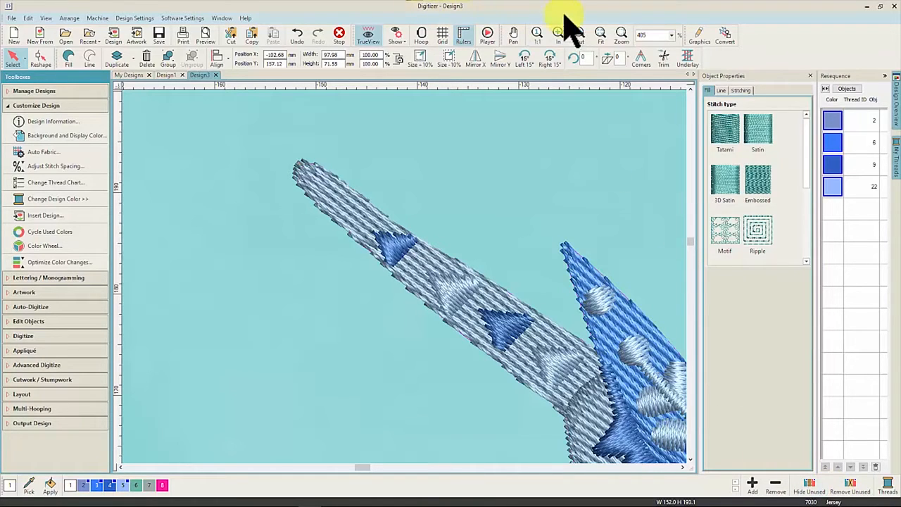
click(601, 36)
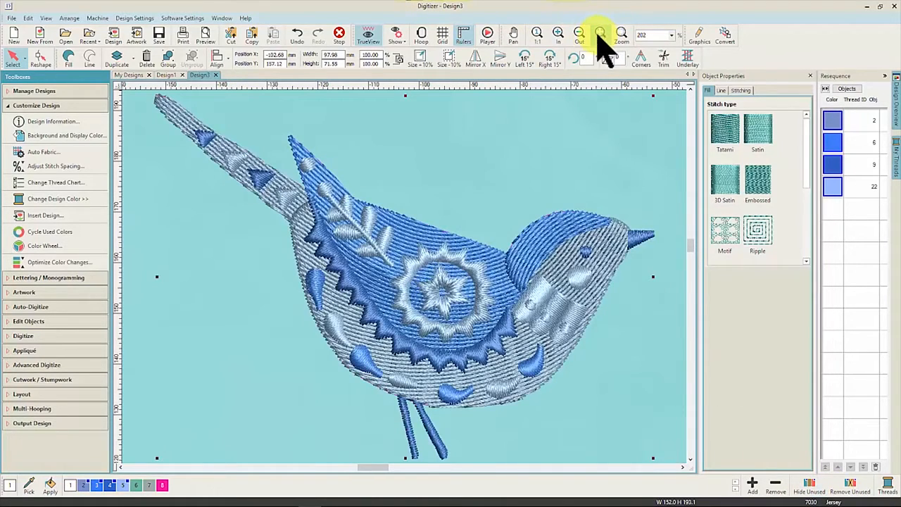
Step: Review the bird's design information, including the summary with title, authors, tags and comments, and close it unchanged
click(81, 121)
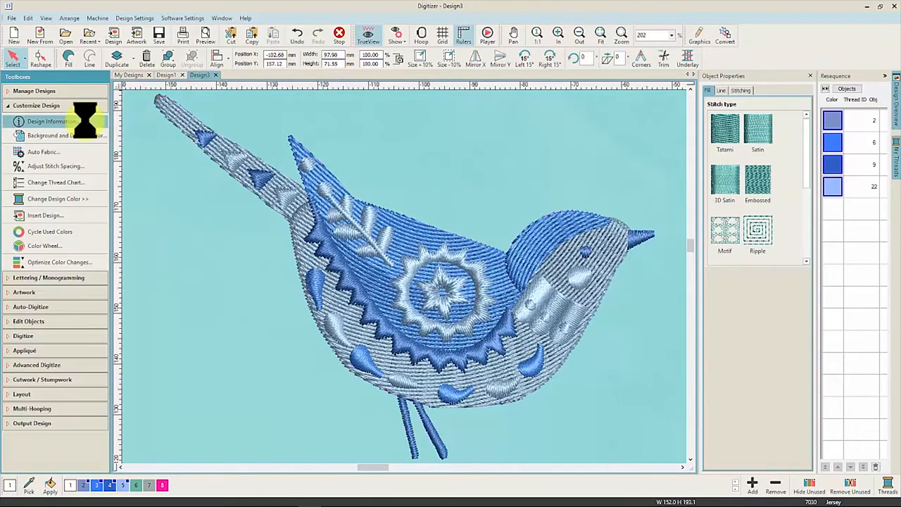
click(371, 158)
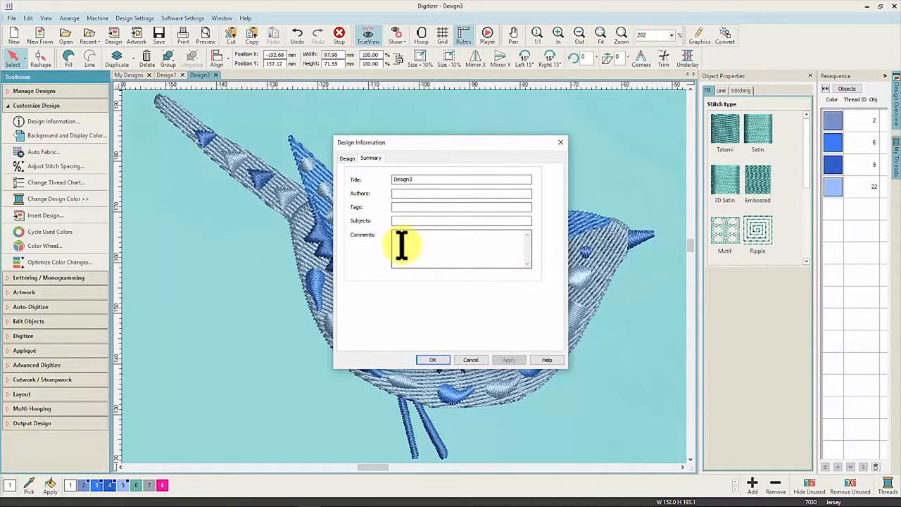
click(559, 144)
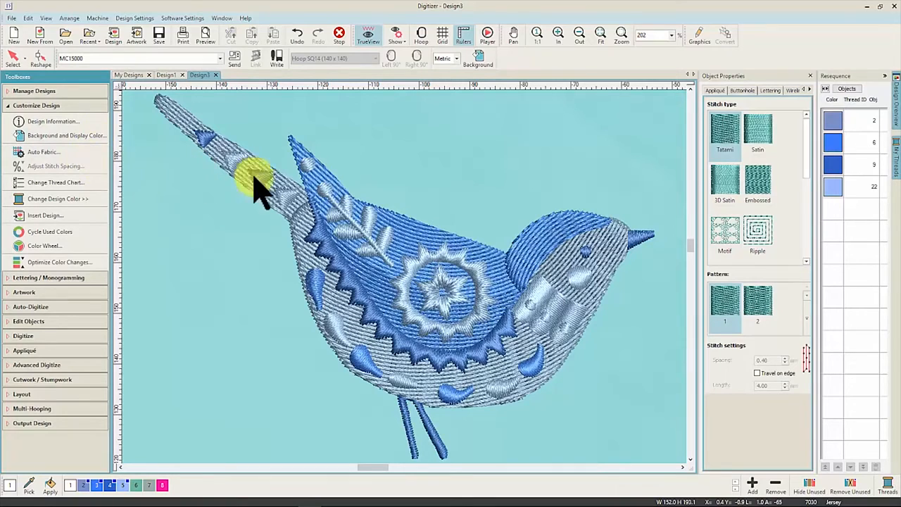
Step: Try a 150% stitch spacing adjustment on the whole bird, and undo it
click(278, 201)
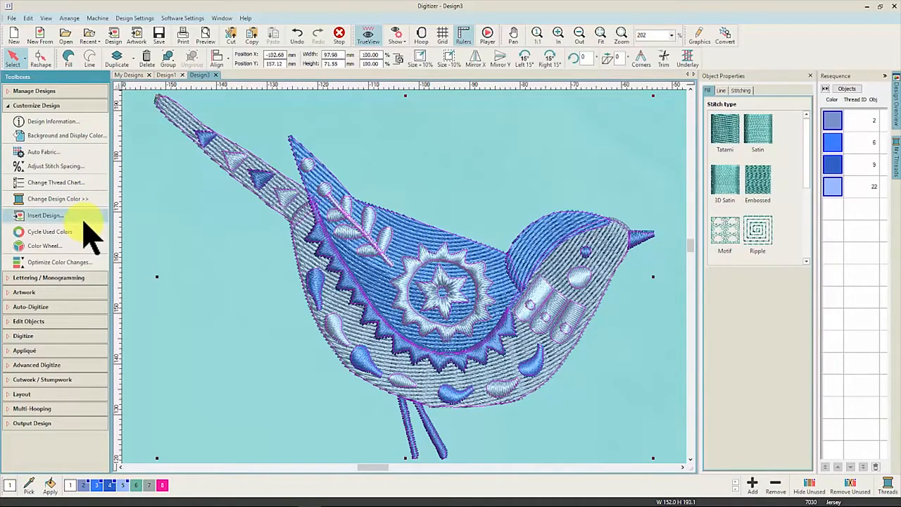
click(84, 169)
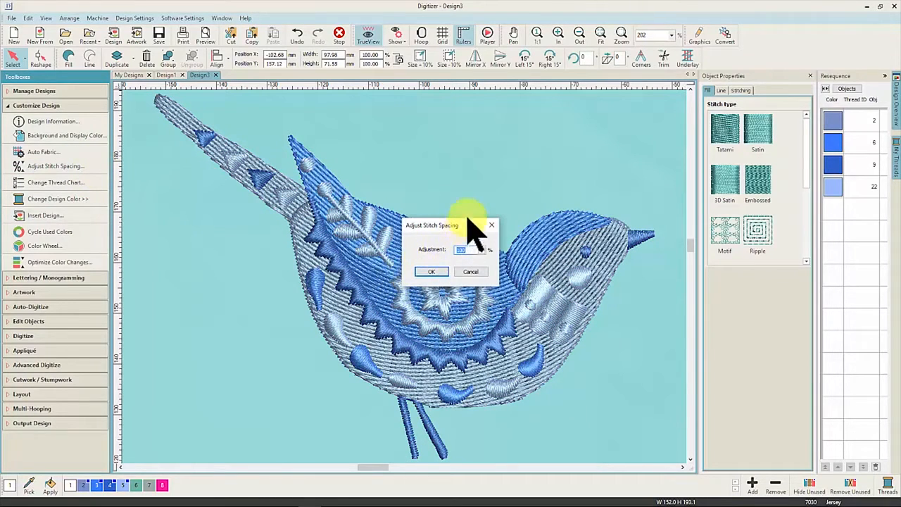
drag(467, 225, 504, 134)
double_click(485, 160)
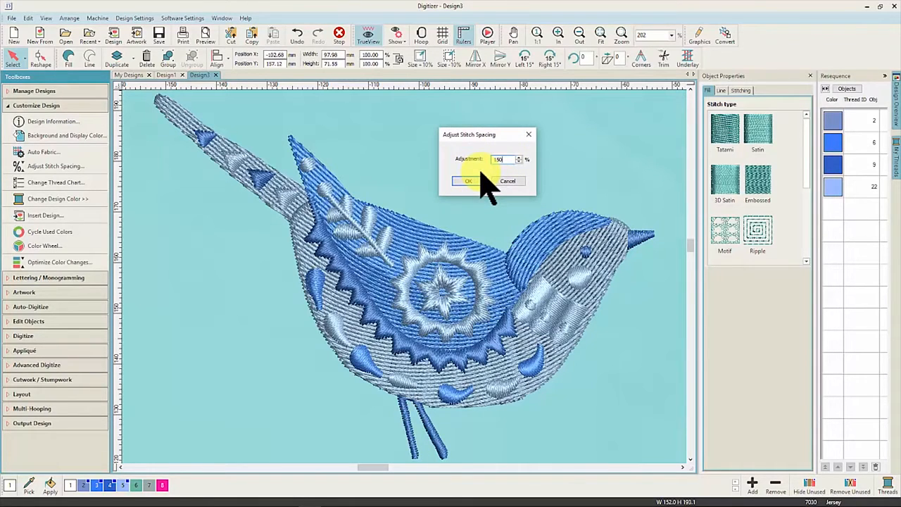
click(479, 180)
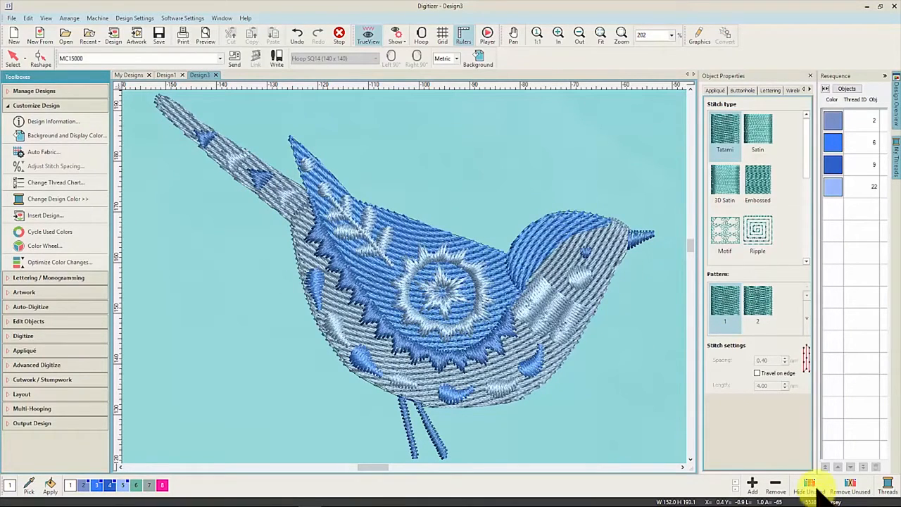
click(297, 36)
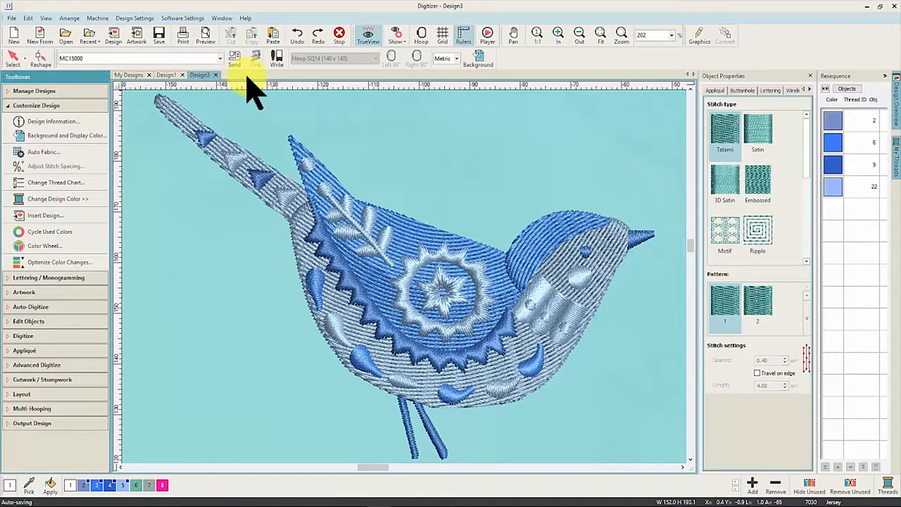
Step: Switch to the empty Design1 and add the two-line lettering "The quick brown fox" / "jumped over the lazy dog."
click(172, 76)
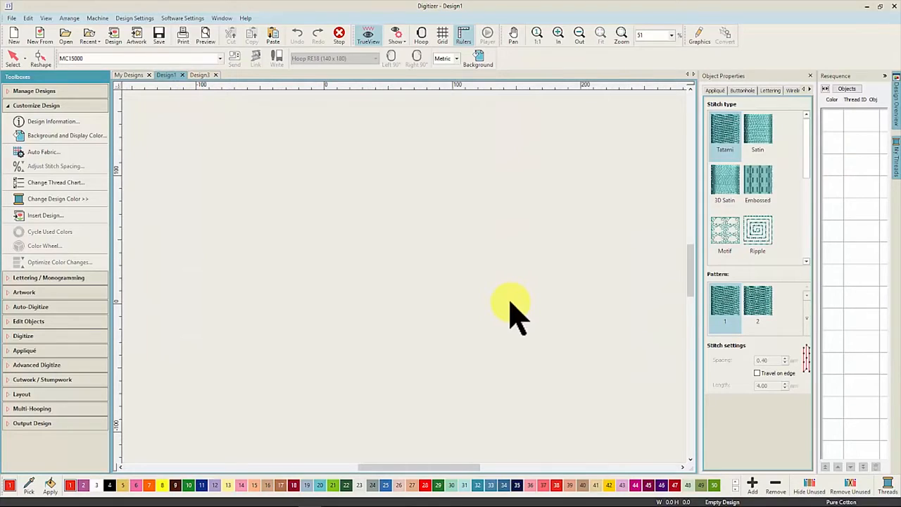
click(74, 278)
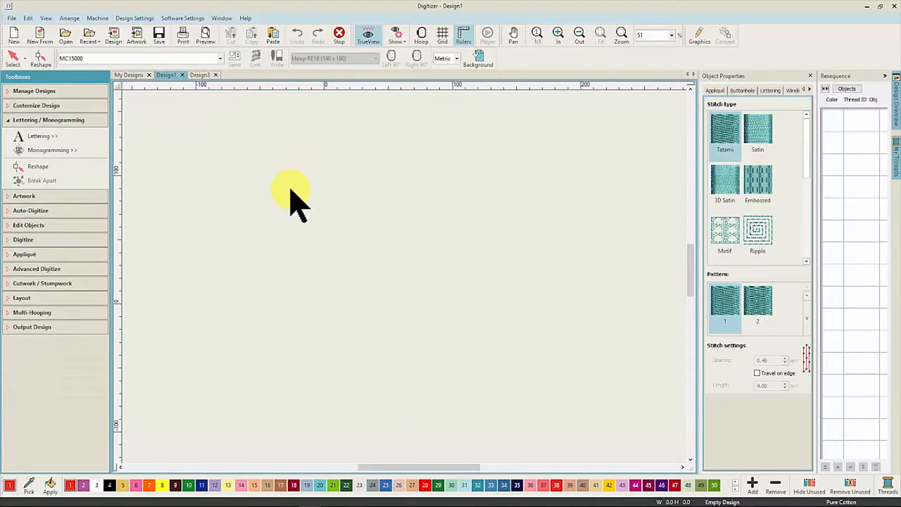
click(770, 91)
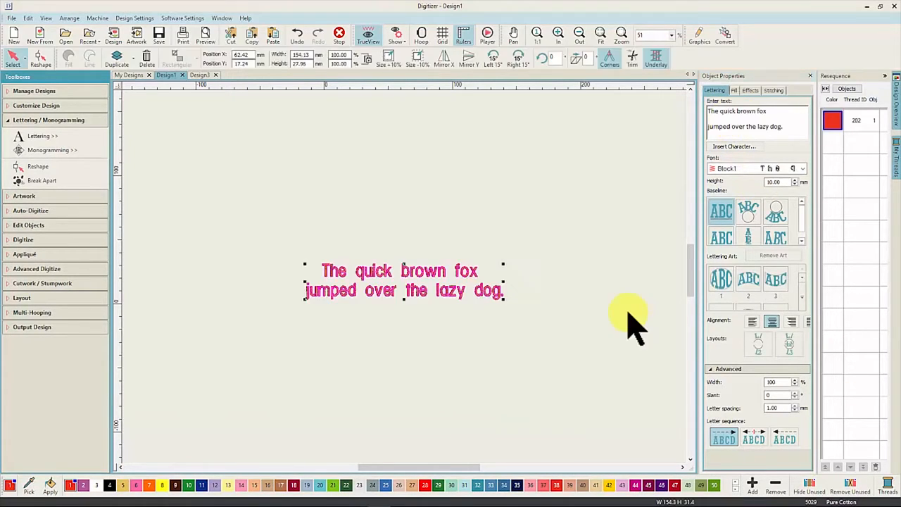
Step: Set the lettering's font to Derbyshire and look through the baseline and lettering art options without applying any
click(804, 170)
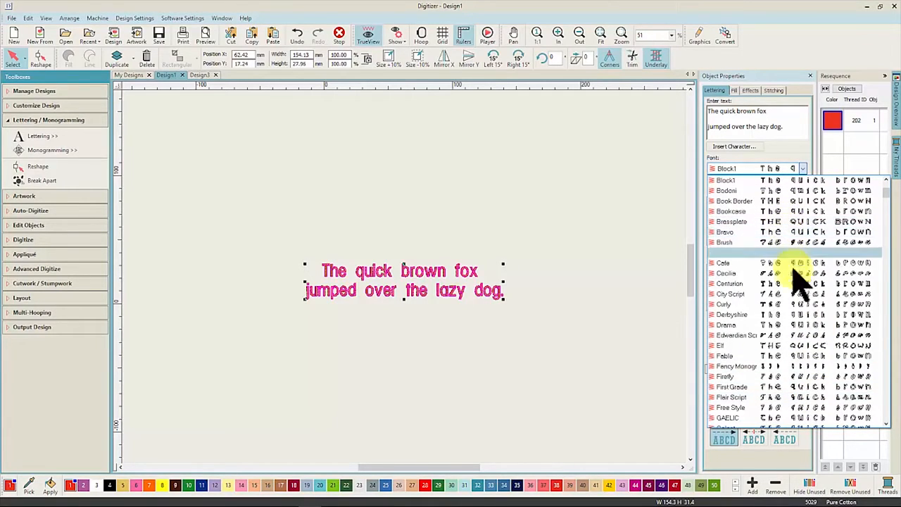
click(810, 327)
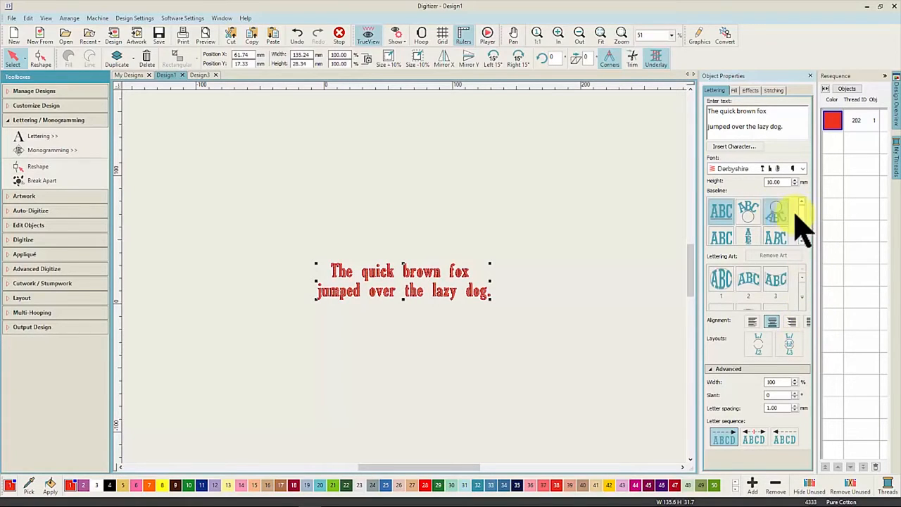
scroll(803, 228, down, 1)
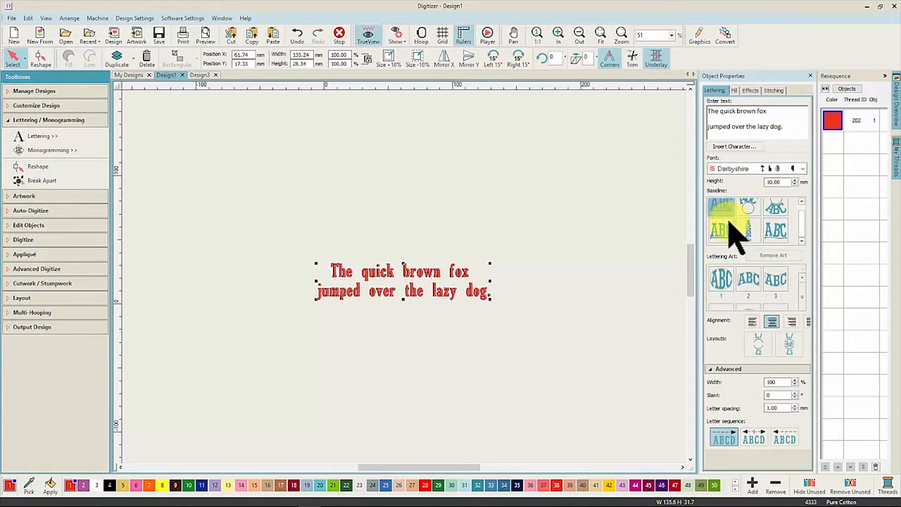
click(803, 300)
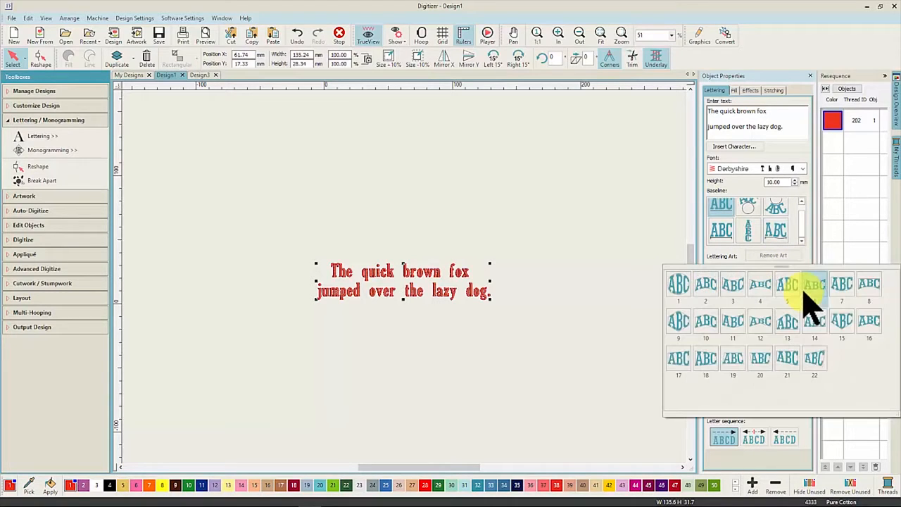
click(616, 262)
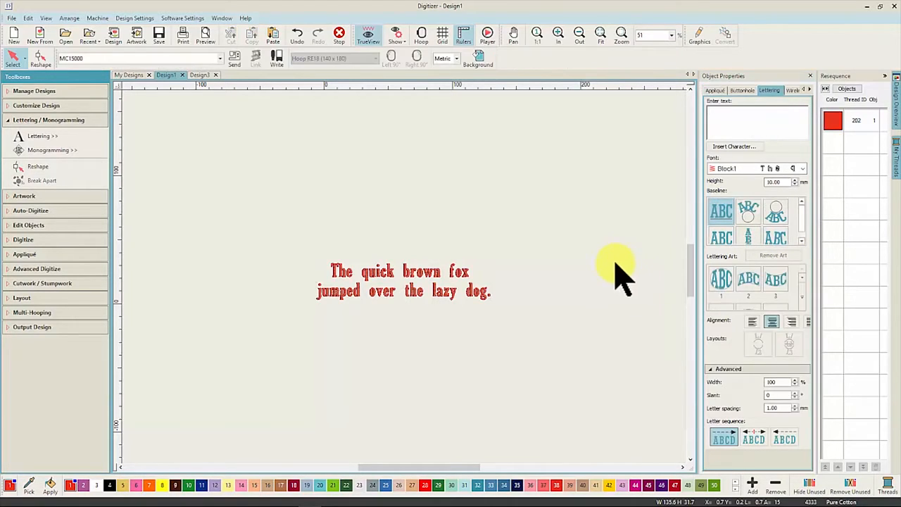
Step: Break the lettering apart into its two lines and move "The quick brown fox" up to about Y 48 mm
click(350, 274)
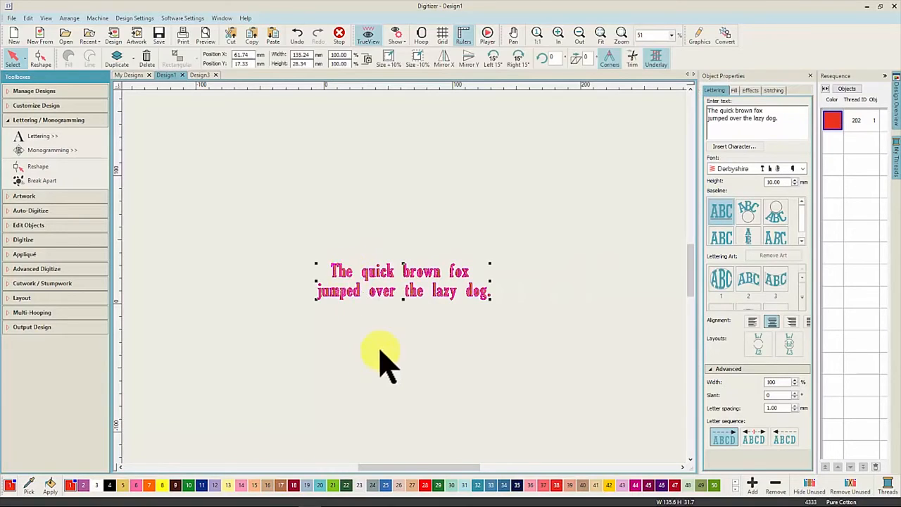
click(59, 184)
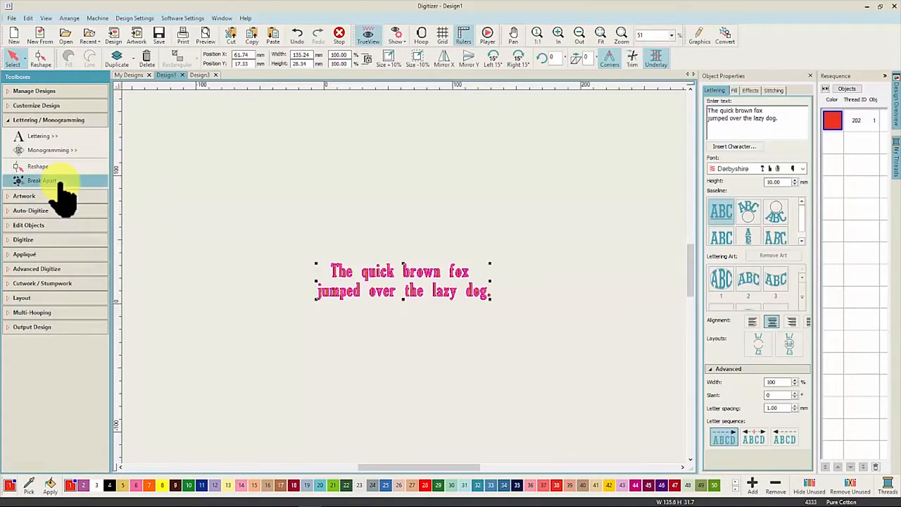
click(459, 283)
drag(432, 281, 435, 253)
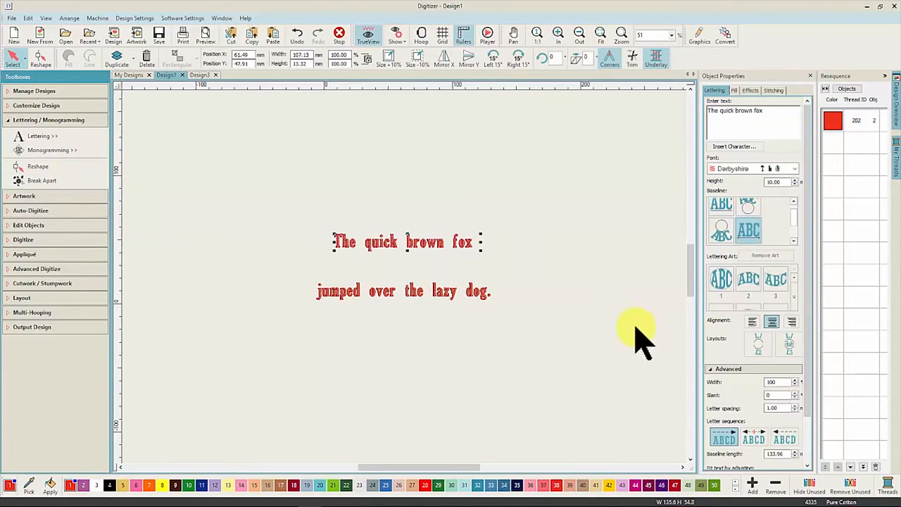
Step: Break the upper line apart into words and move "The" left to about X -3 mm
click(63, 180)
click(336, 246)
drag(352, 251, 328, 248)
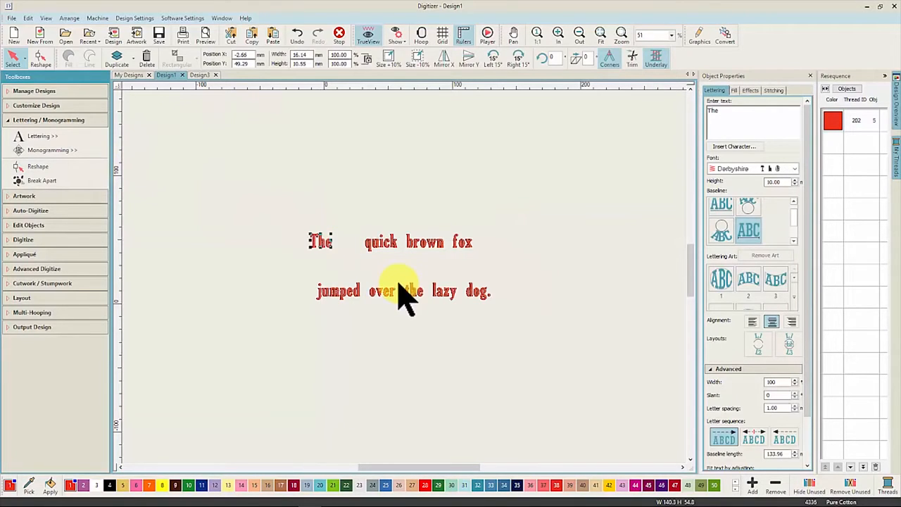
click(730, 117)
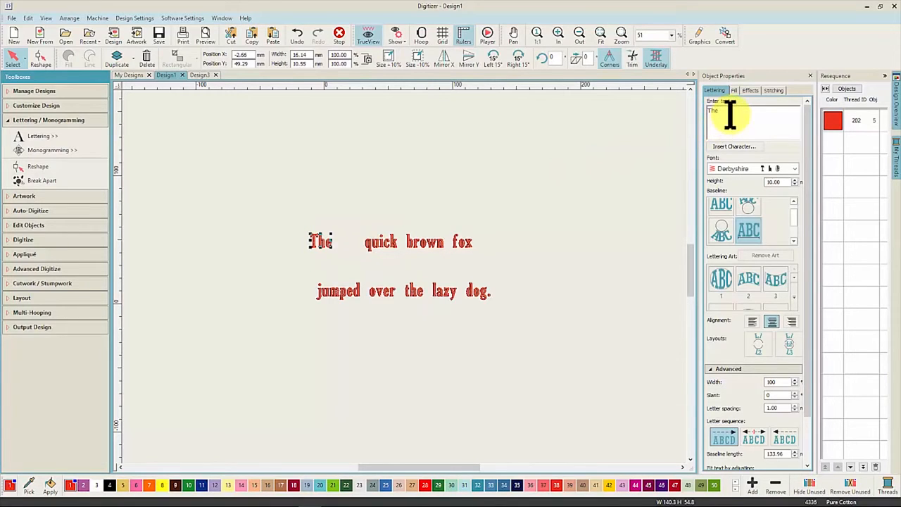
Step: Break "The" apart into letters and move its "e" above the line, to about X 28 mm and Y 69 mm
click(71, 180)
click(328, 243)
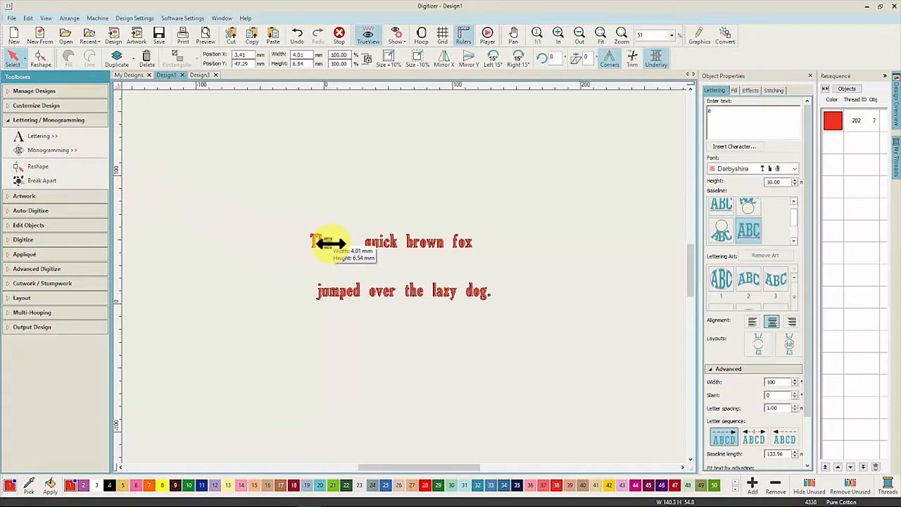
drag(328, 243, 362, 218)
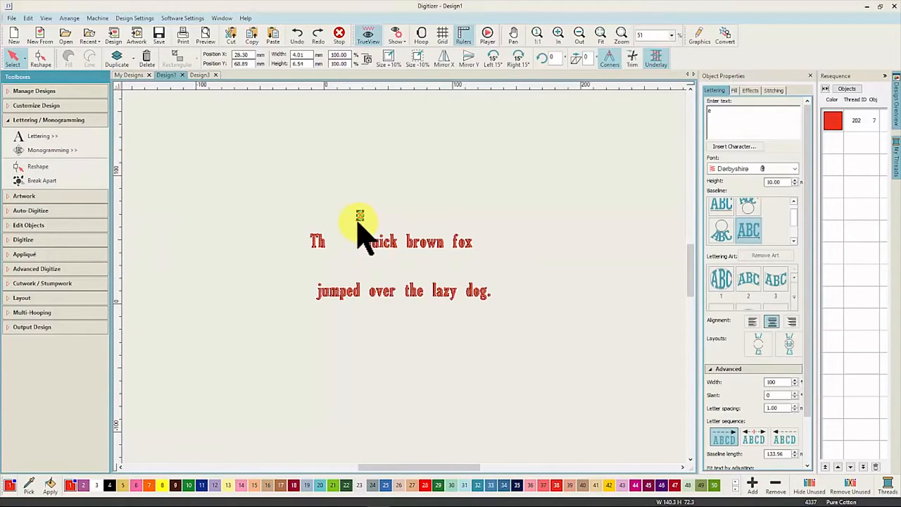
Step: Enlarge the "e" to about 14 by 23 mm and change its font to a 3D Foam font
drag(360, 215, 344, 246)
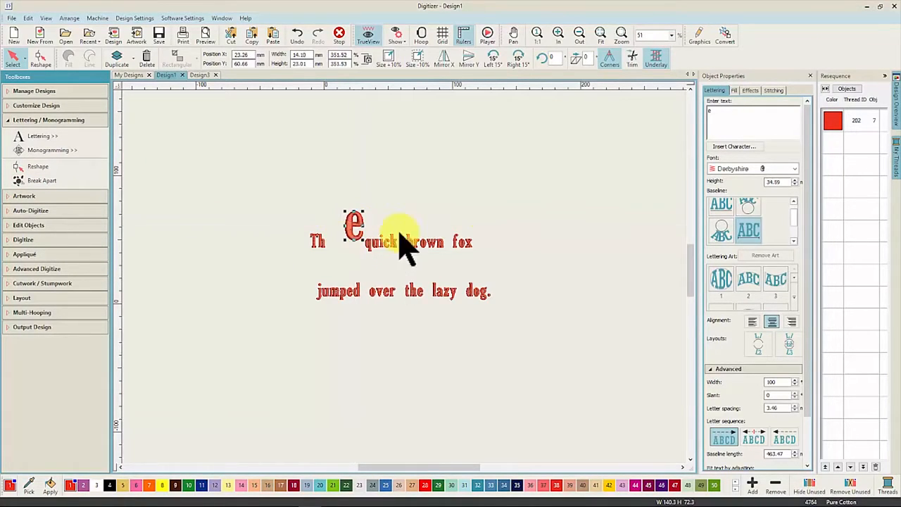
click(794, 169)
scroll(796, 194, up, 1)
drag(796, 192, 794, 183)
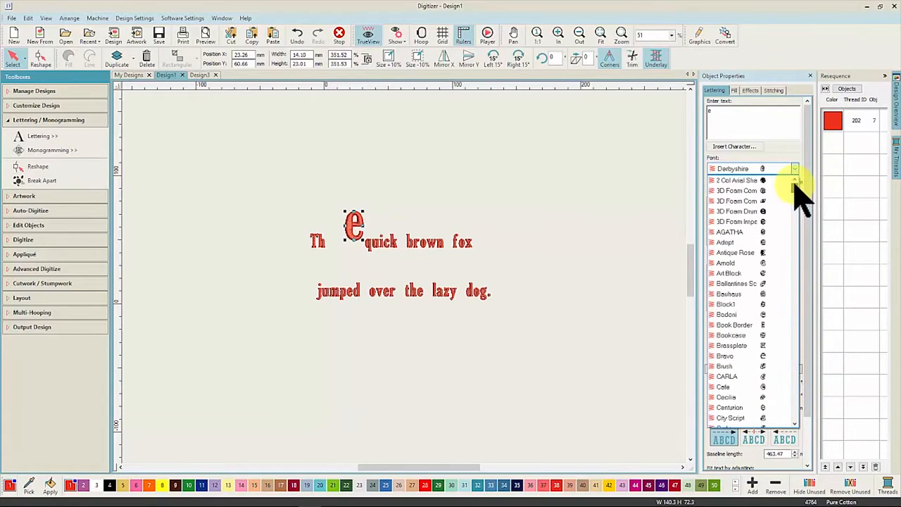
click(759, 203)
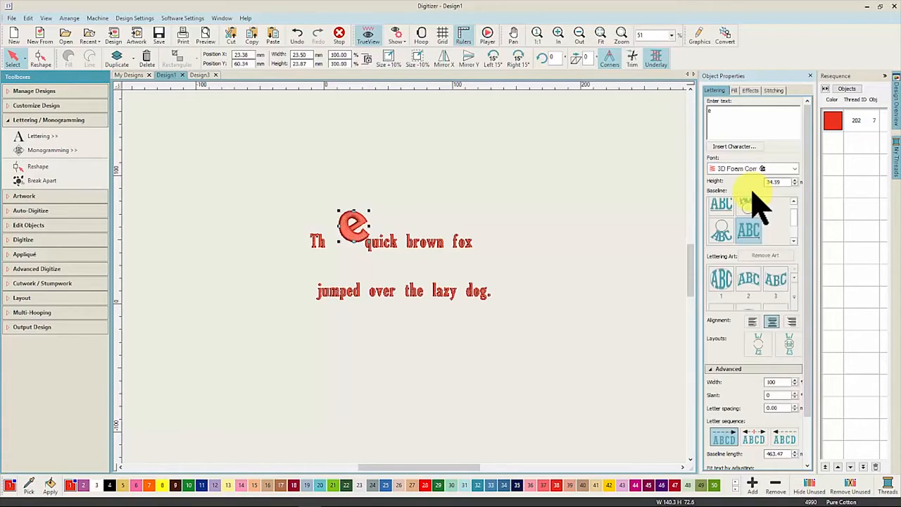
Step: Move the "e" clear of the text to about Y 94 mm and examine its stitch-out sequence up close
drag(359, 224, 357, 181)
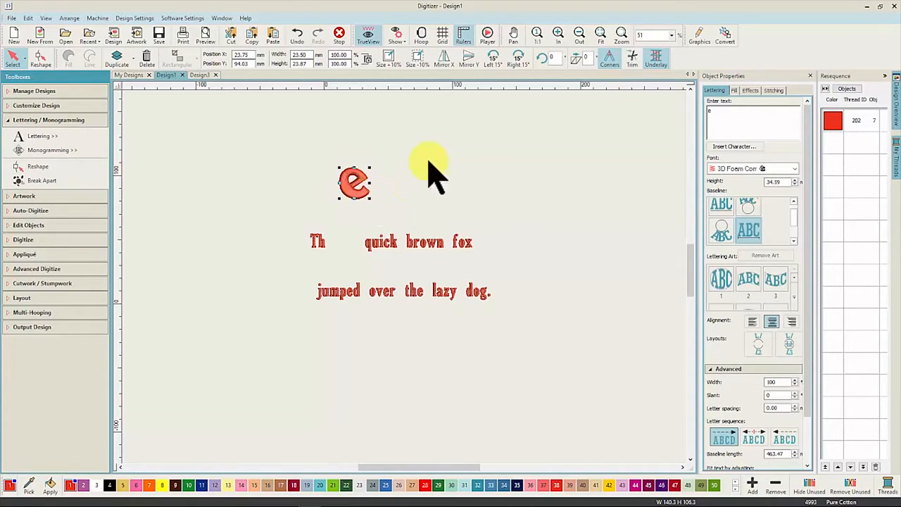
click(601, 39)
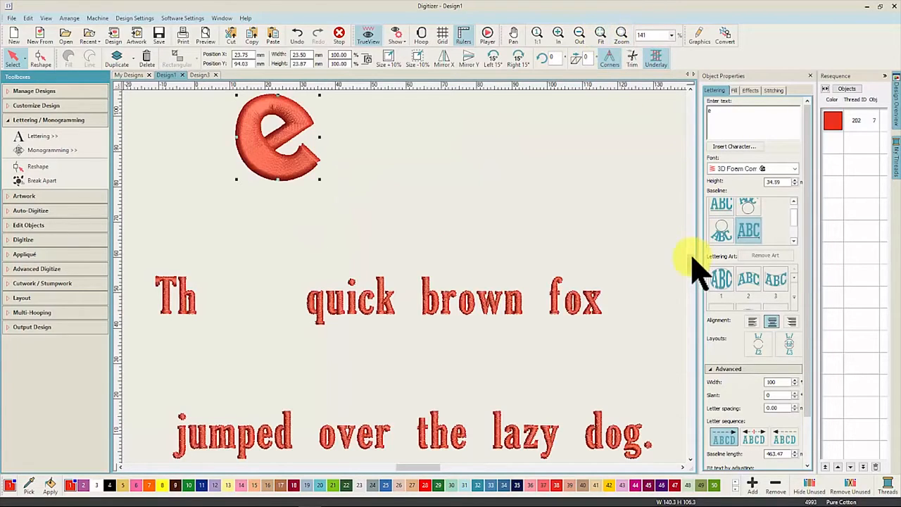
key(shift+0)
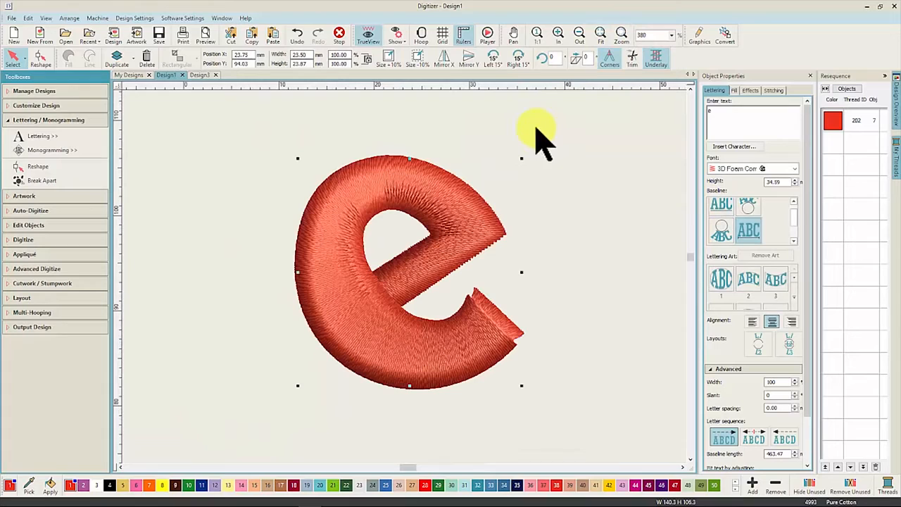
click(487, 35)
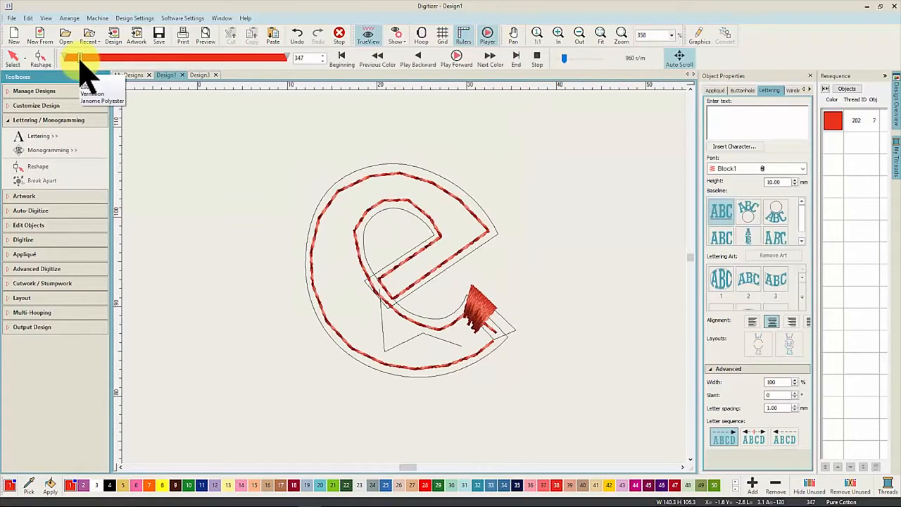
drag(83, 60, 115, 60)
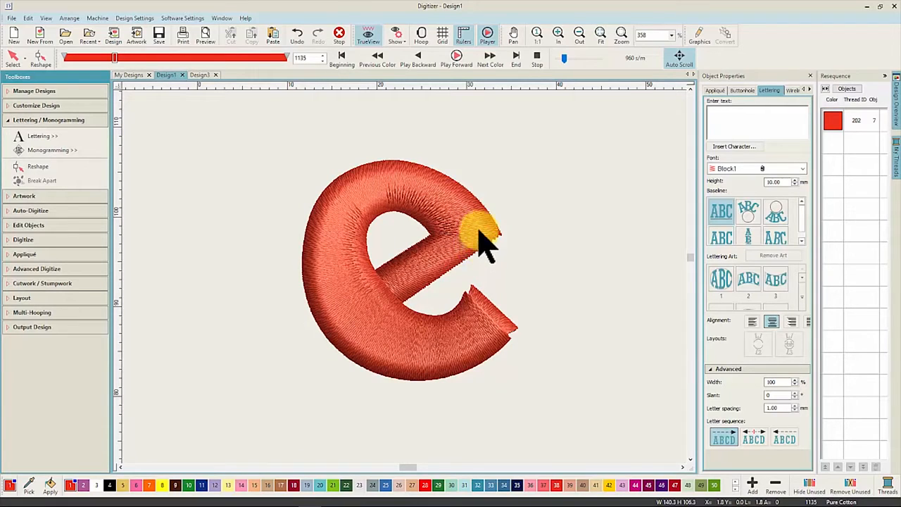
click(601, 33)
Step: Open the monogramming options, widen their display and browse the Border and Ornaments and Simple monogram designs
click(77, 150)
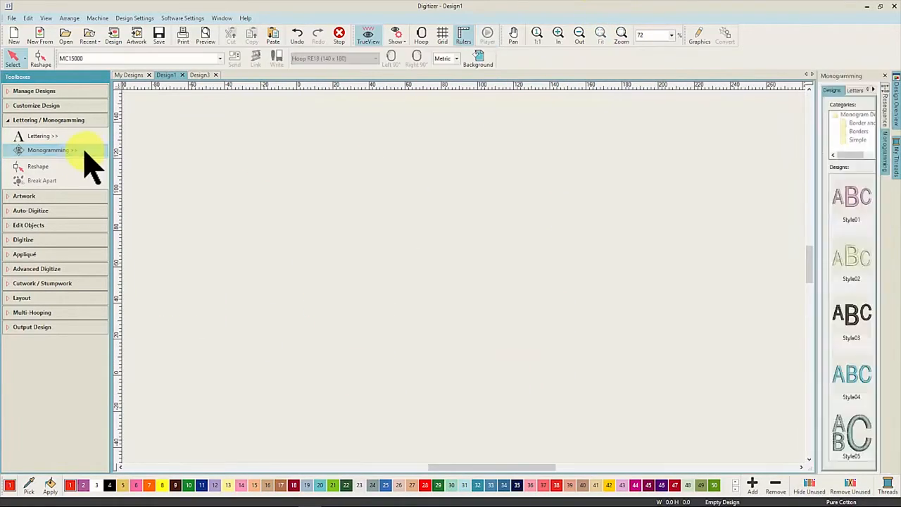
drag(807, 270, 678, 267)
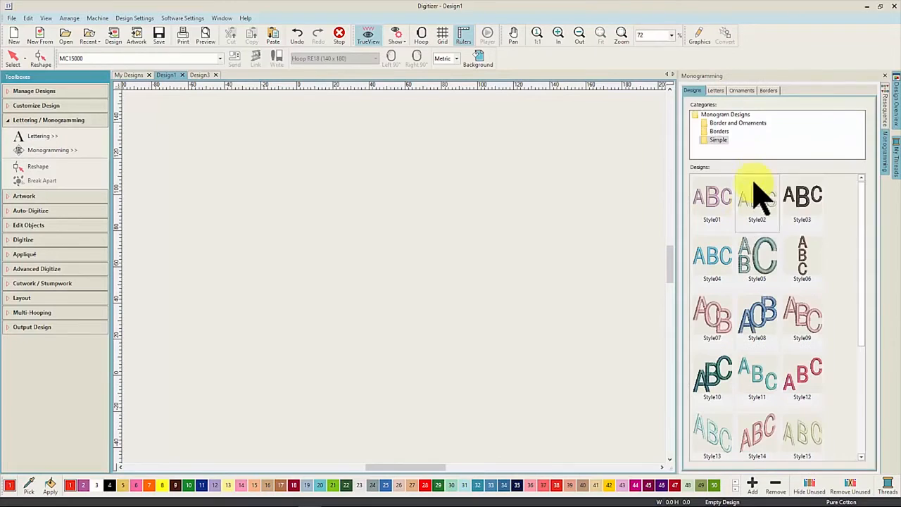
click(733, 124)
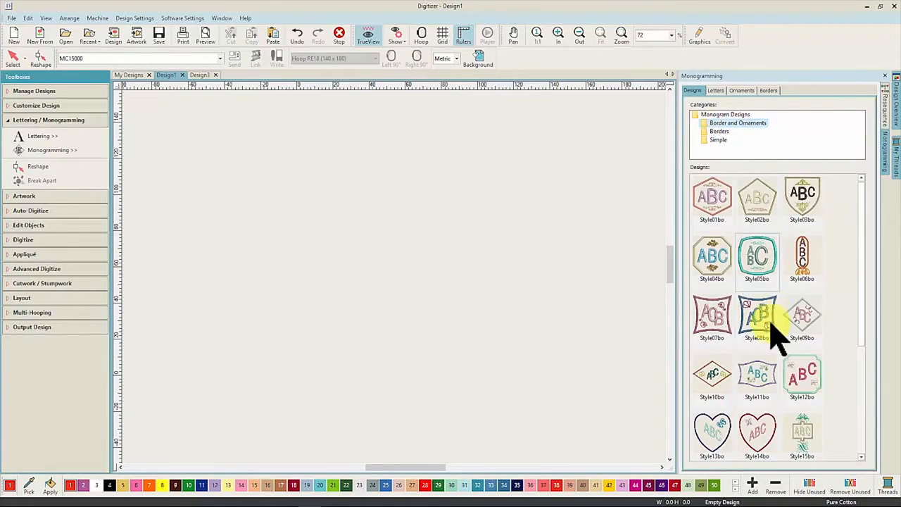
click(722, 138)
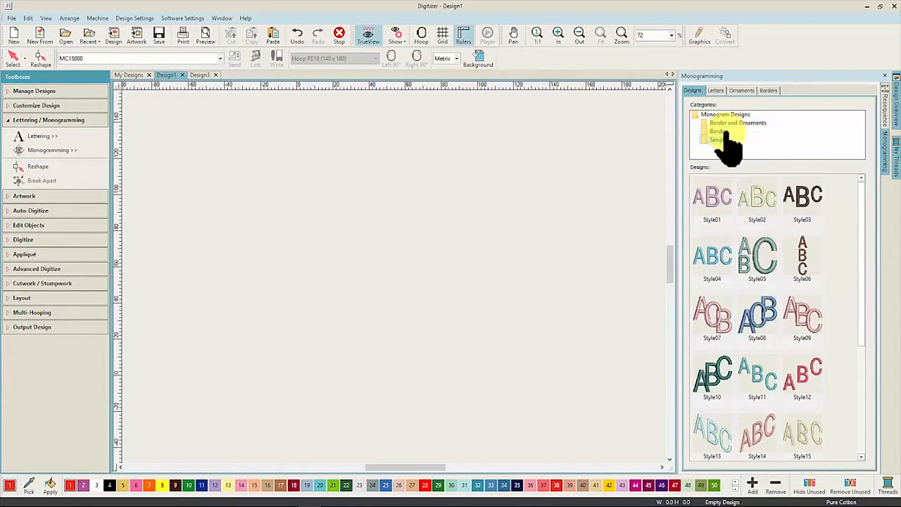
Step: Browse the Borders and the Border and Ornaments monogram designs
click(724, 133)
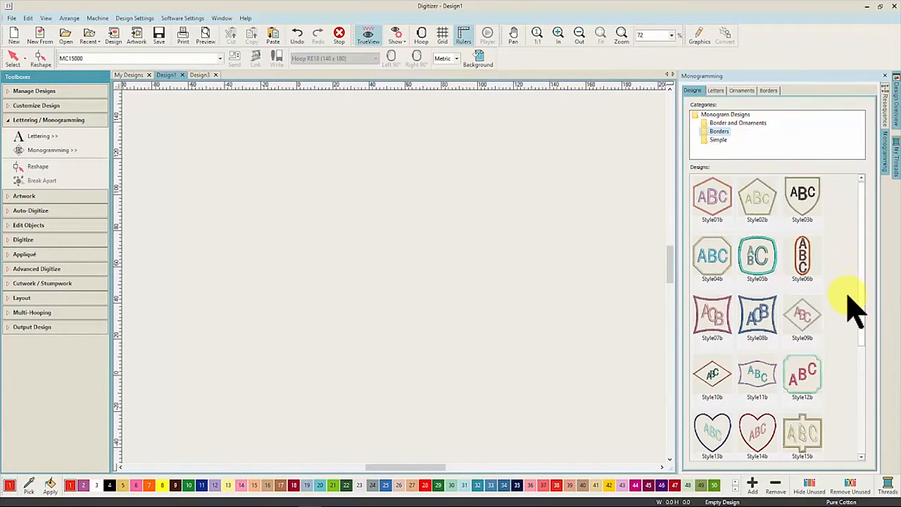
click(757, 122)
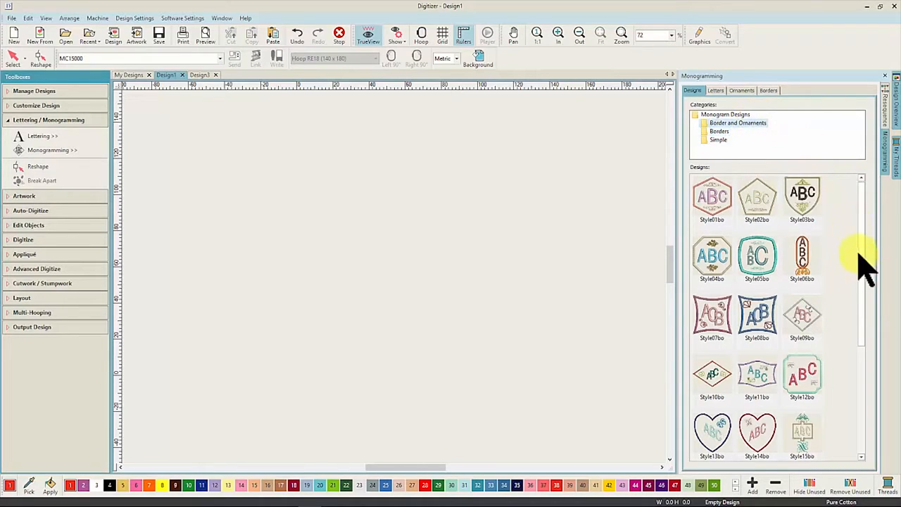
drag(859, 272, 850, 405)
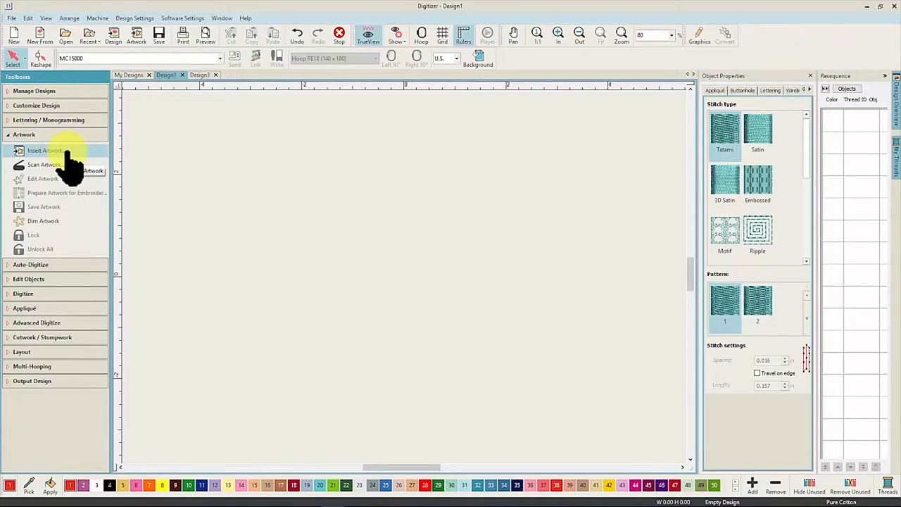
Step: Insert the artwork Steampunk Gears.png from the Manual Digitizing folder, keeping the file type set to all artwork files
click(67, 152)
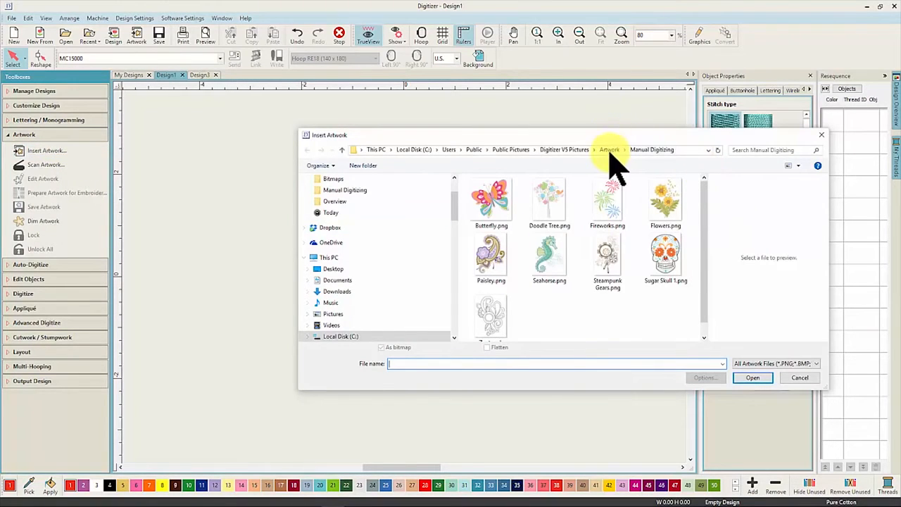
click(610, 150)
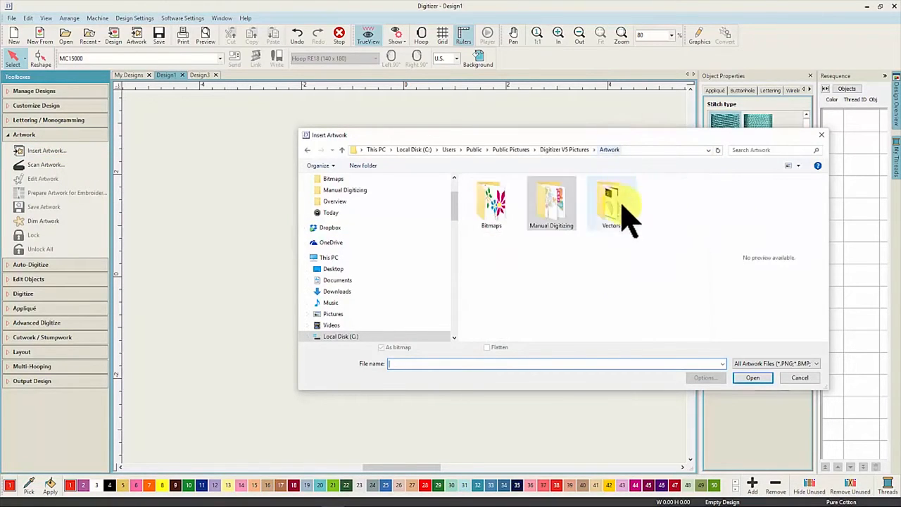
double_click(553, 229)
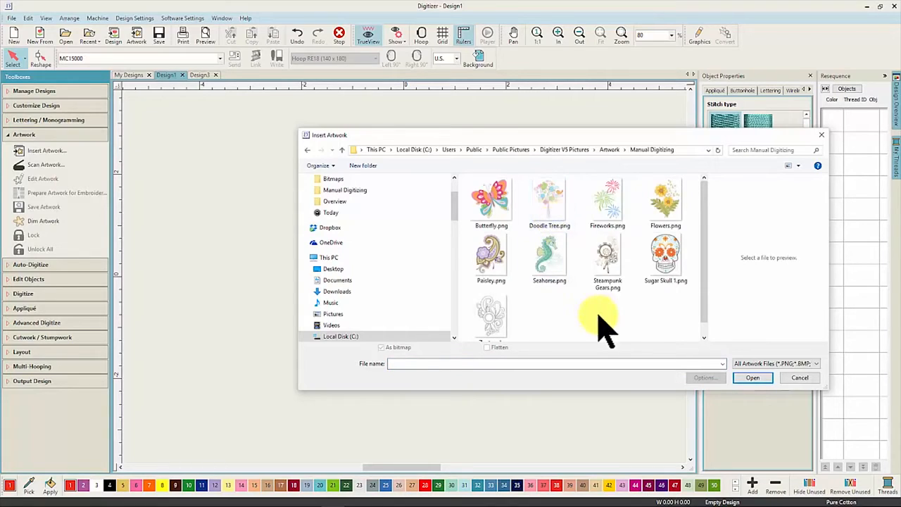
click(606, 276)
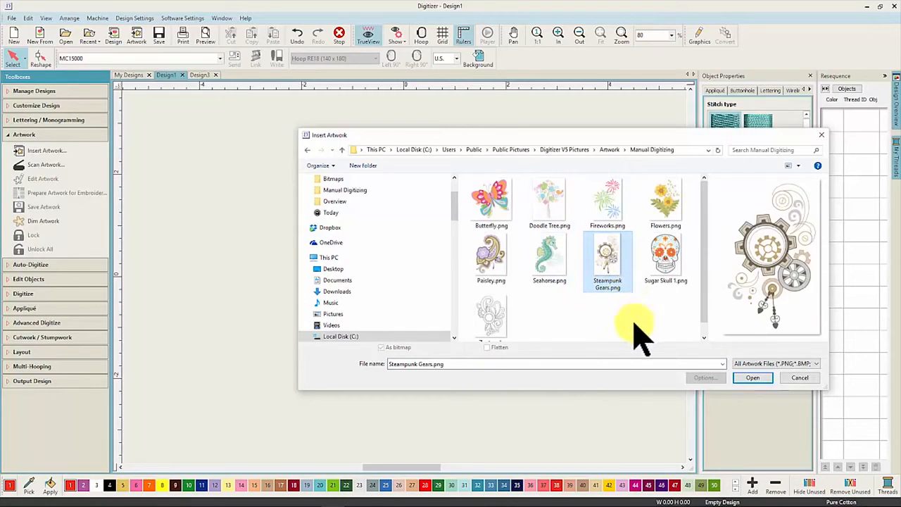
click(817, 364)
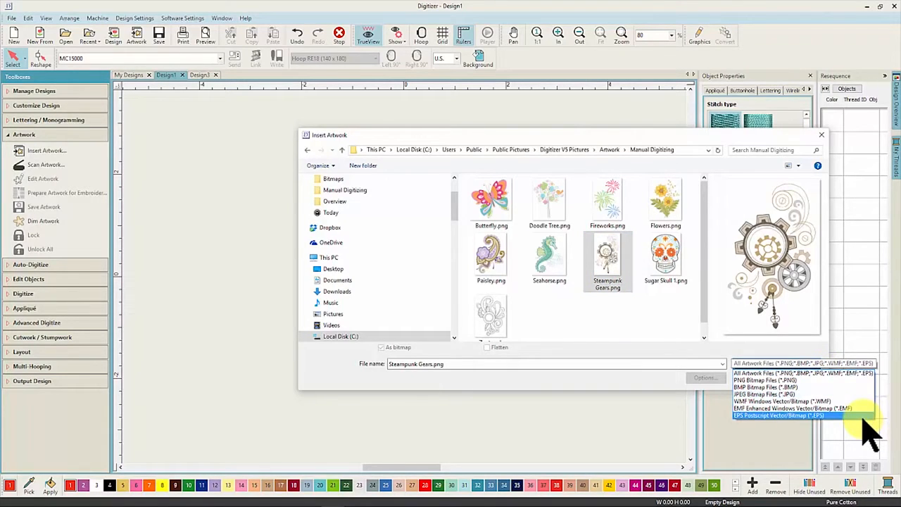
click(788, 374)
click(760, 377)
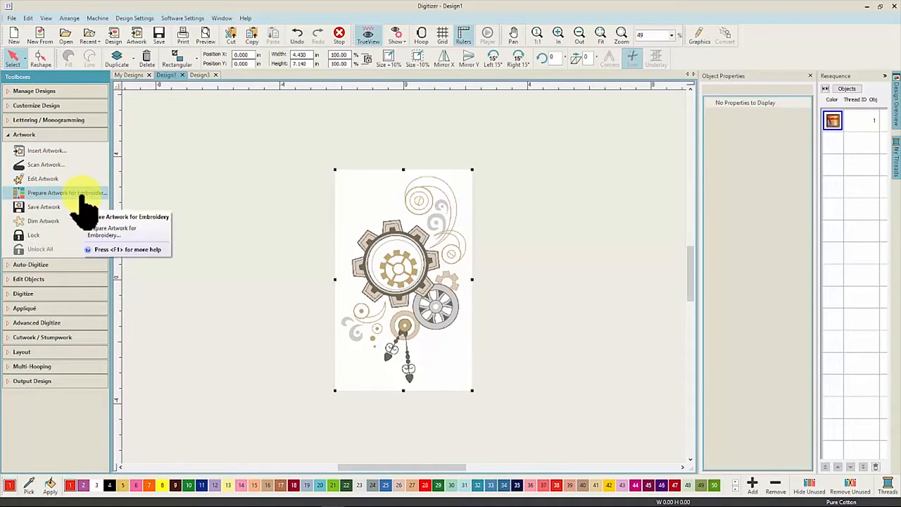
Step: Prepare the gears artwork for embroidery by reducing its colors to 8
click(78, 194)
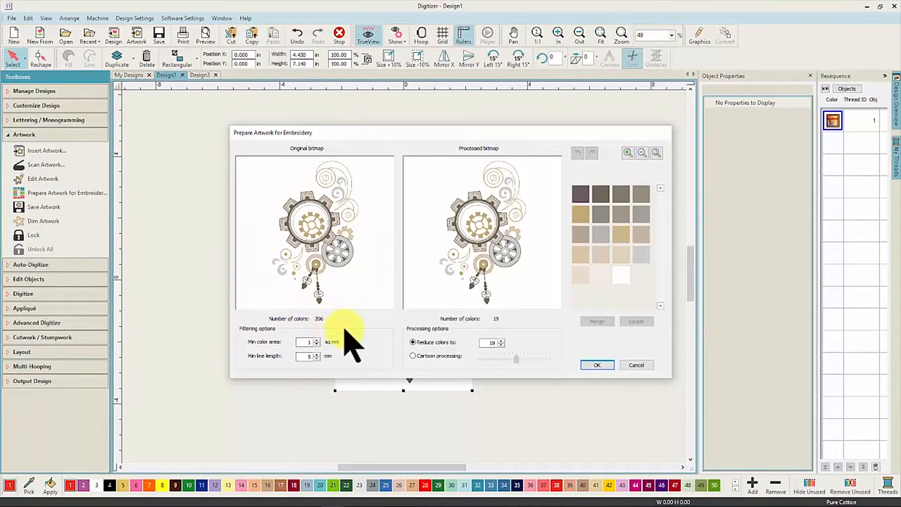
double_click(488, 343)
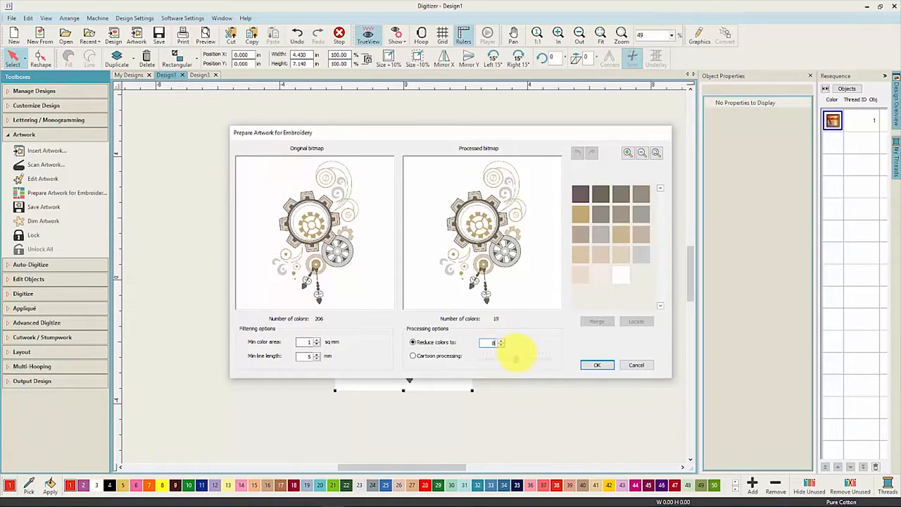
click(597, 364)
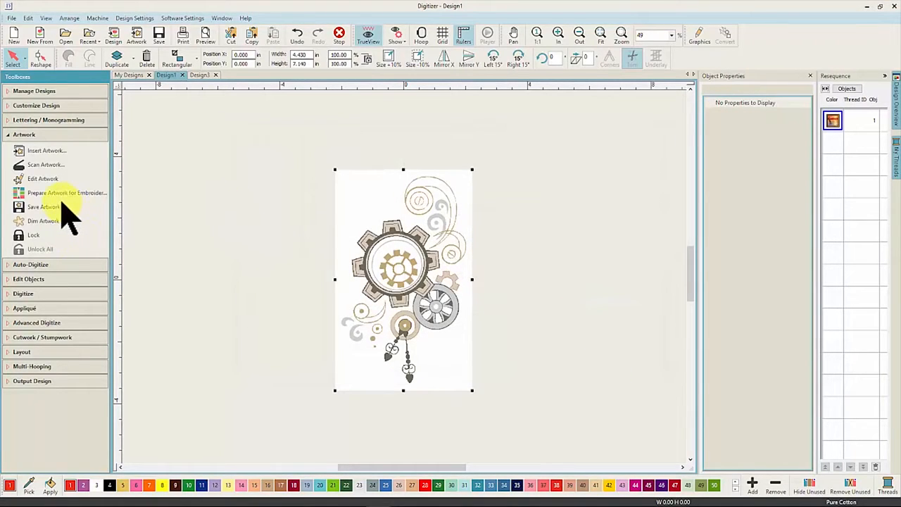
Step: Try auto-digitizing the whole gears artwork as instant embroidery and undo the conversion
click(59, 266)
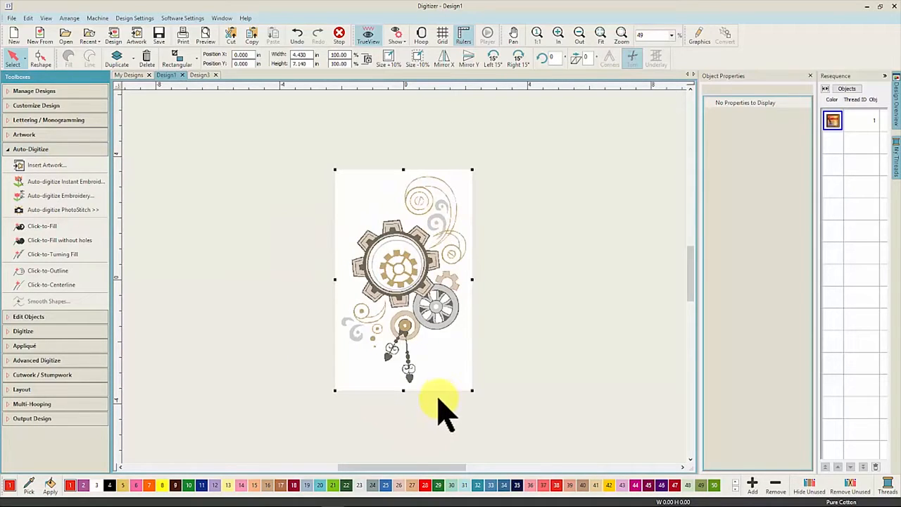
click(98, 185)
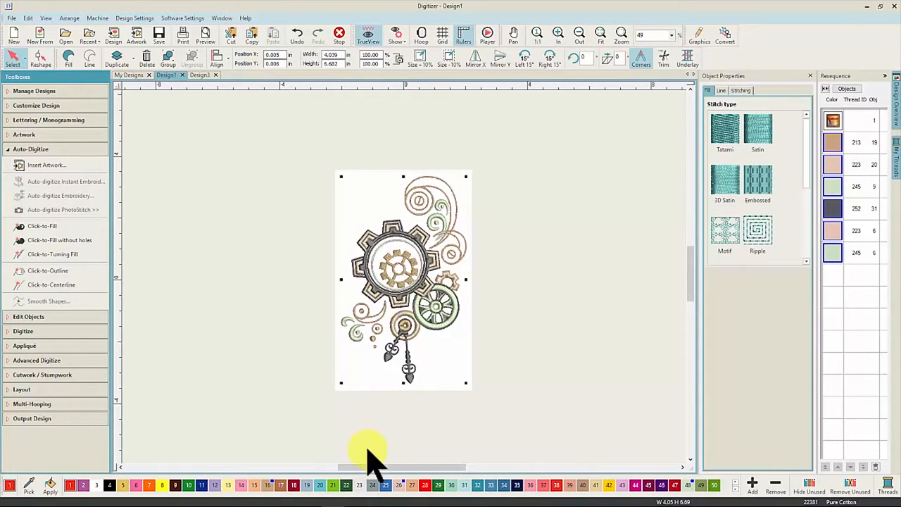
key(ctrl+z)
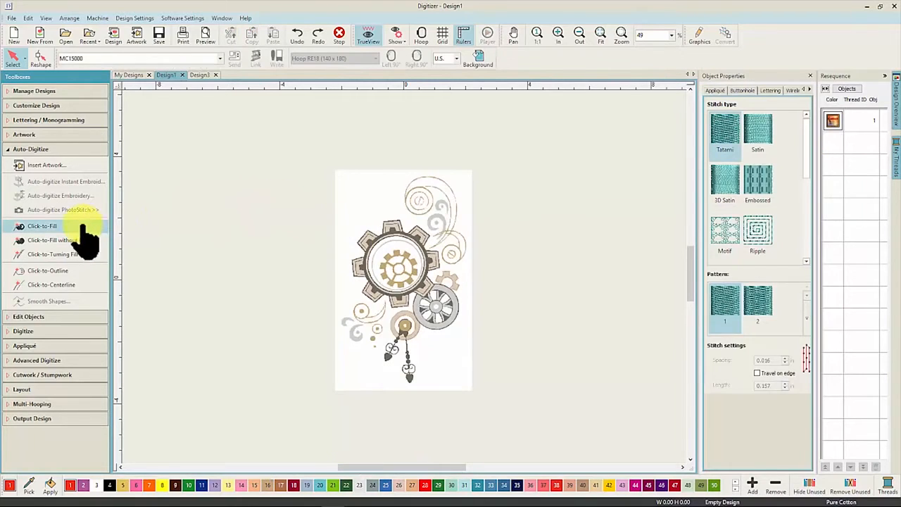
Step: Fill the small ring inside the artwork's upper scroll and the gray spoked wheel with Click-to-Fill
click(50, 230)
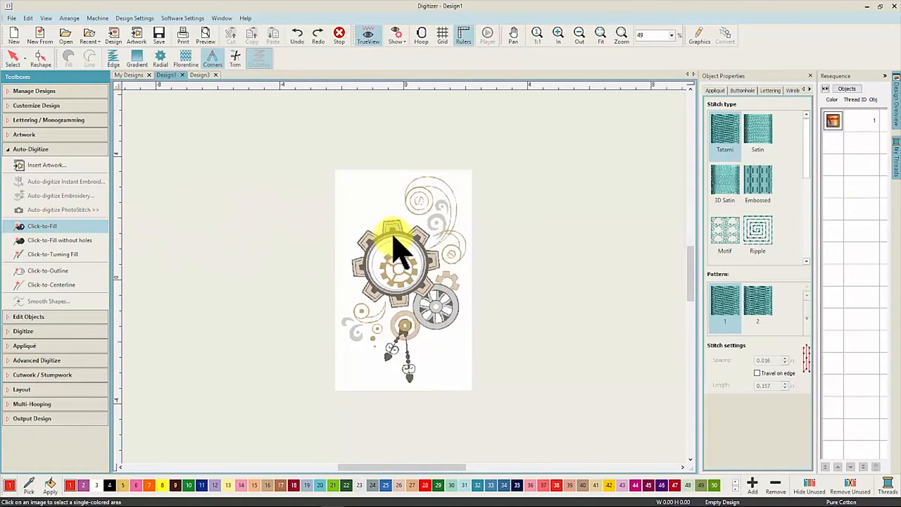
click(418, 204)
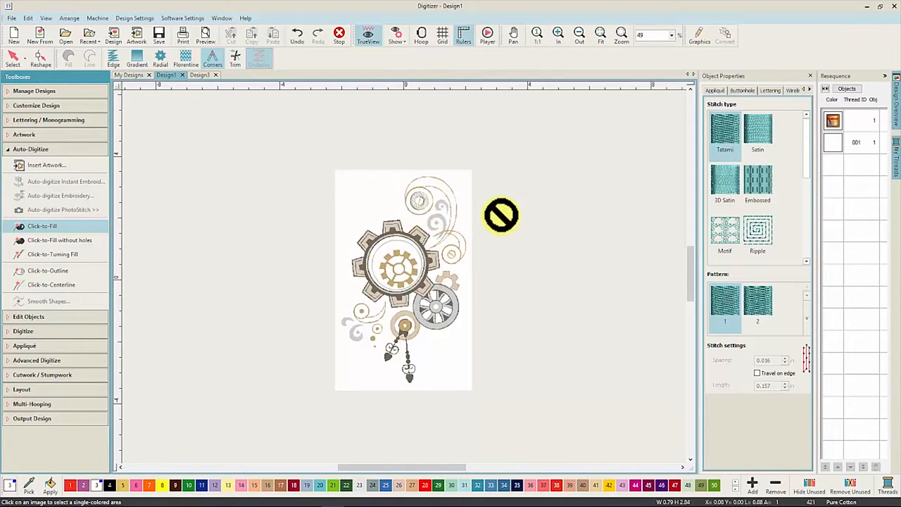
click(428, 310)
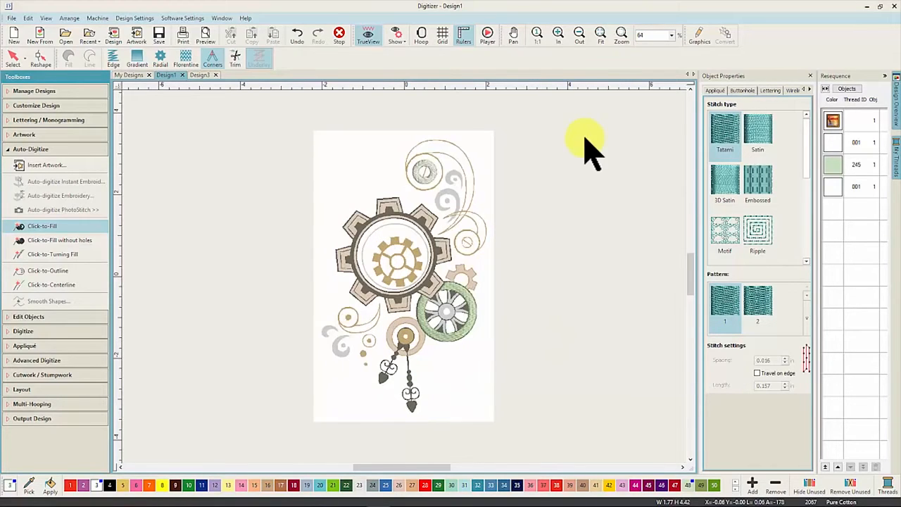
Step: Add four stitch angles to the filled ring in the upper scroll, each crossing the band so that the stitches radiate around it
click(14, 58)
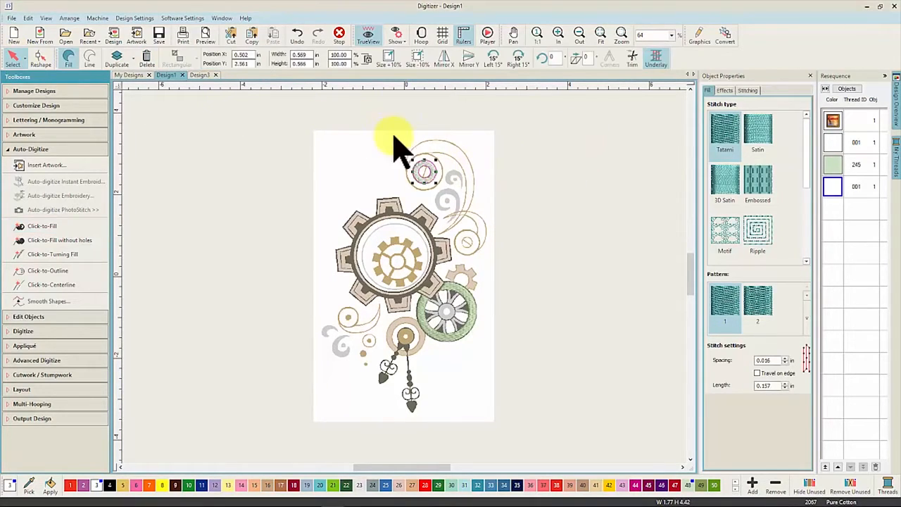
click(622, 37)
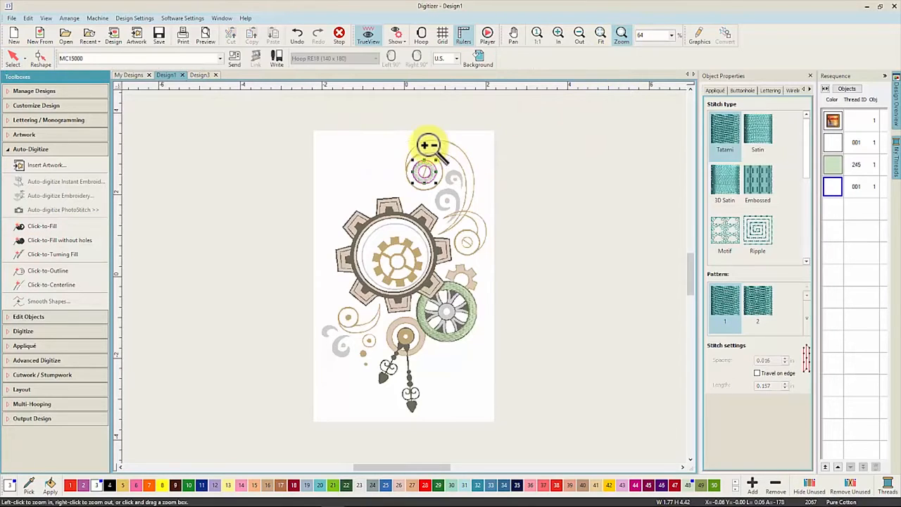
drag(402, 151, 447, 198)
click(74, 319)
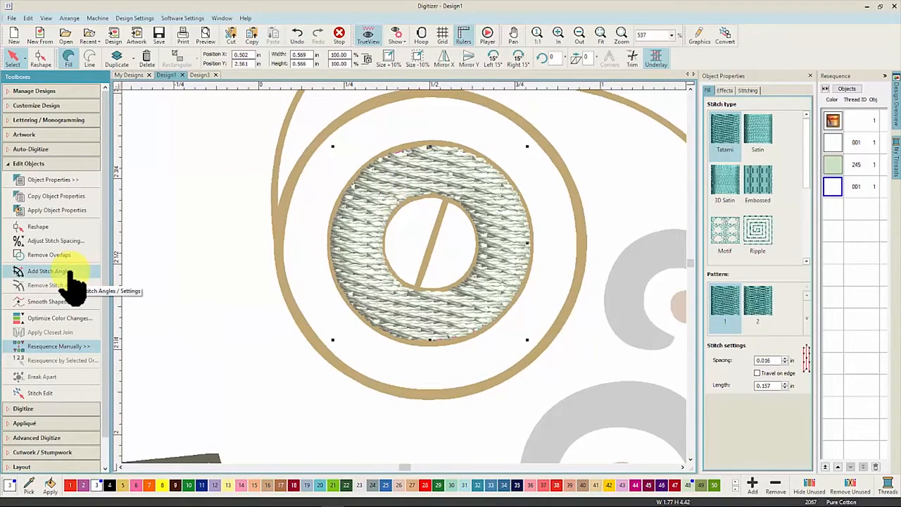
click(49, 271)
click(435, 278)
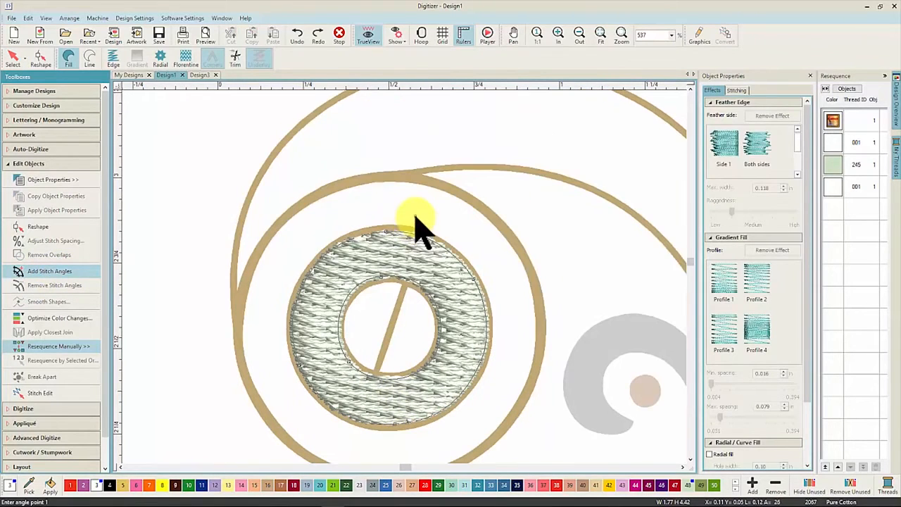
click(415, 216)
click(394, 290)
click(513, 312)
click(422, 327)
click(388, 362)
click(379, 437)
click(348, 327)
click(274, 321)
key(Return)
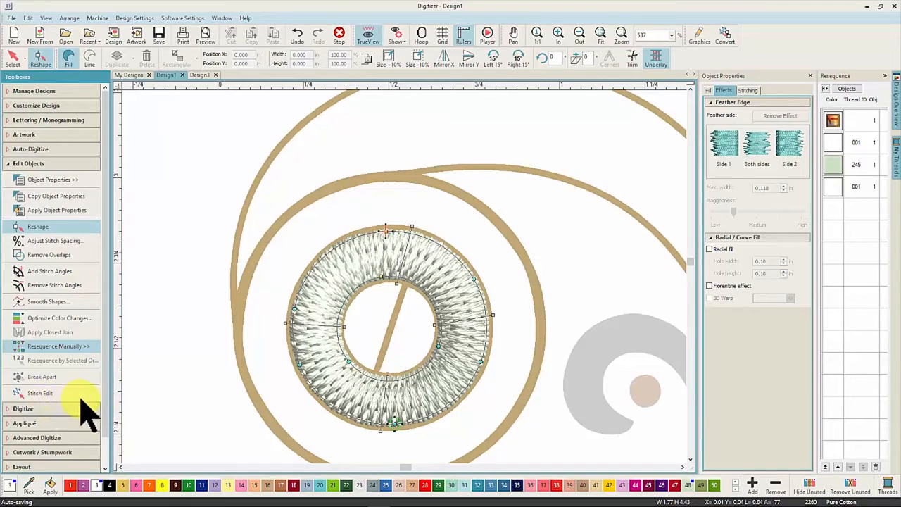
Step: Start a new design and digitize a filled circle about 4.8 inches in diameter near its center
click(14, 35)
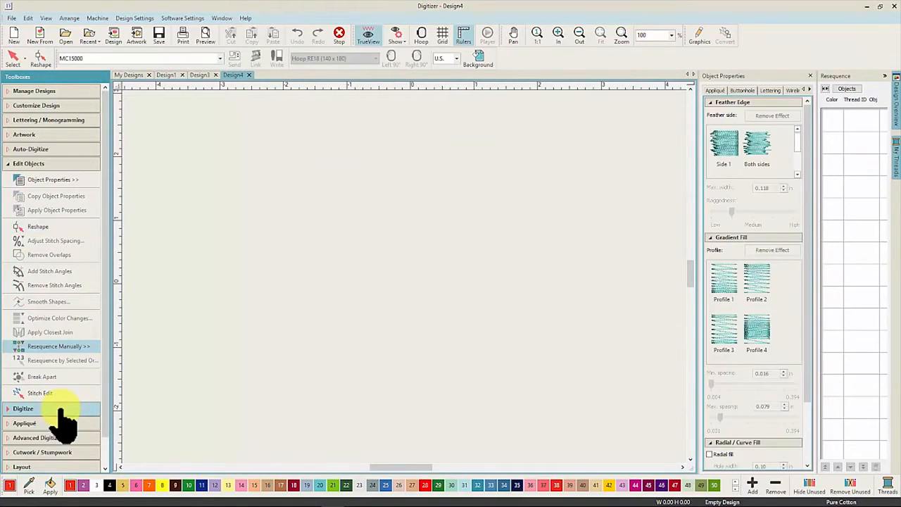
click(60, 409)
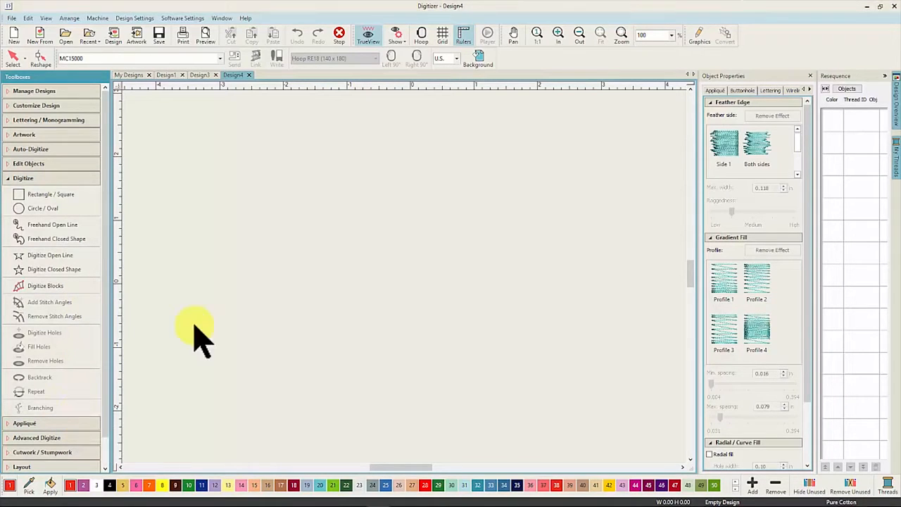
click(46, 209)
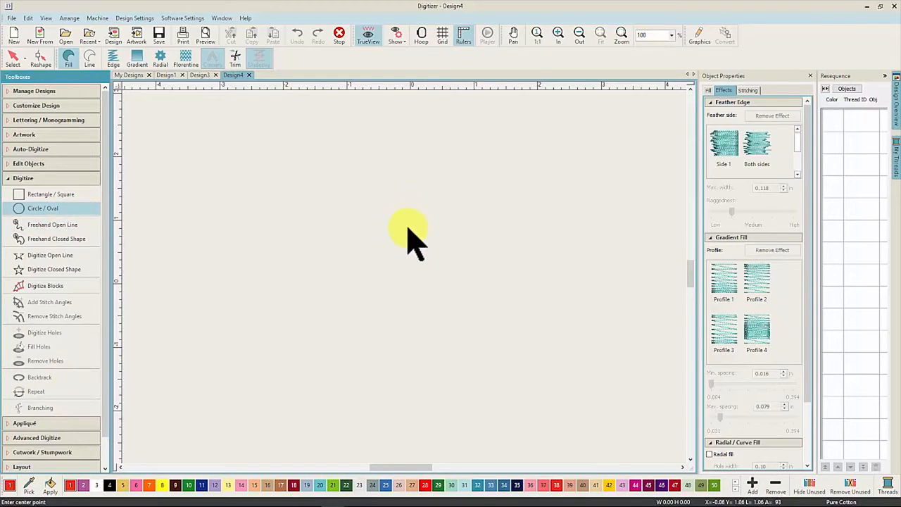
click(397, 267)
click(522, 349)
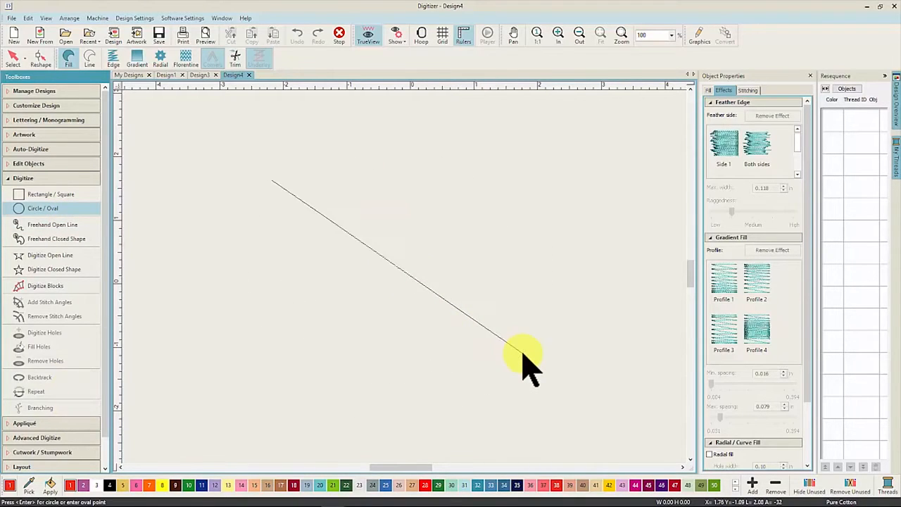
key(Return)
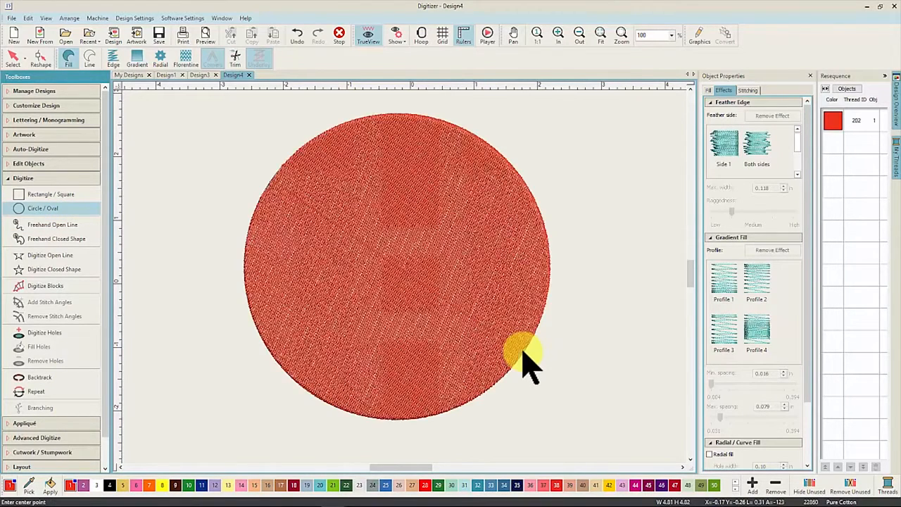
Step: Try changing the selected circle from a fill to a single-run outline, undo the change and deselect the circle
click(15, 59)
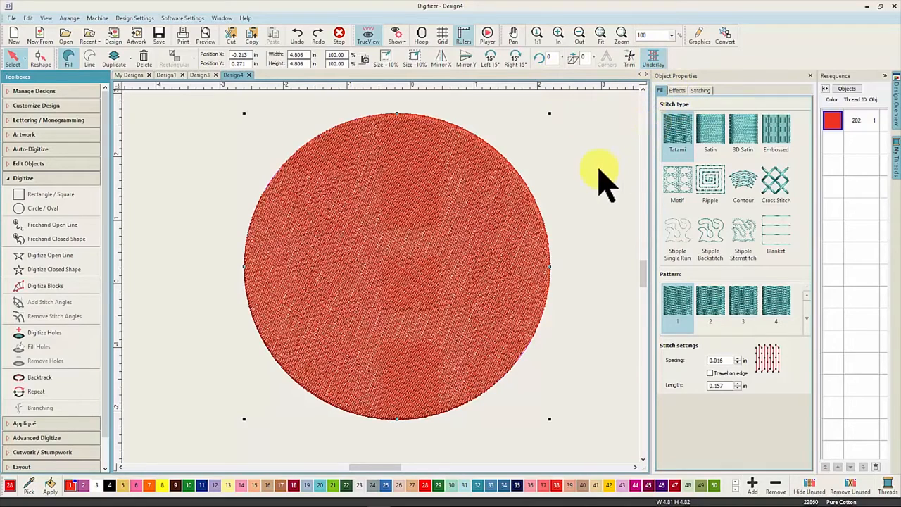
click(90, 57)
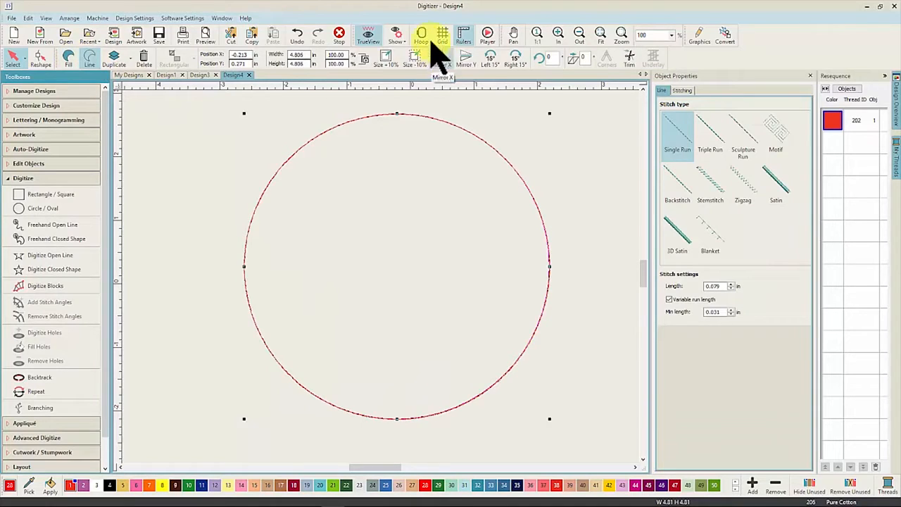
click(297, 34)
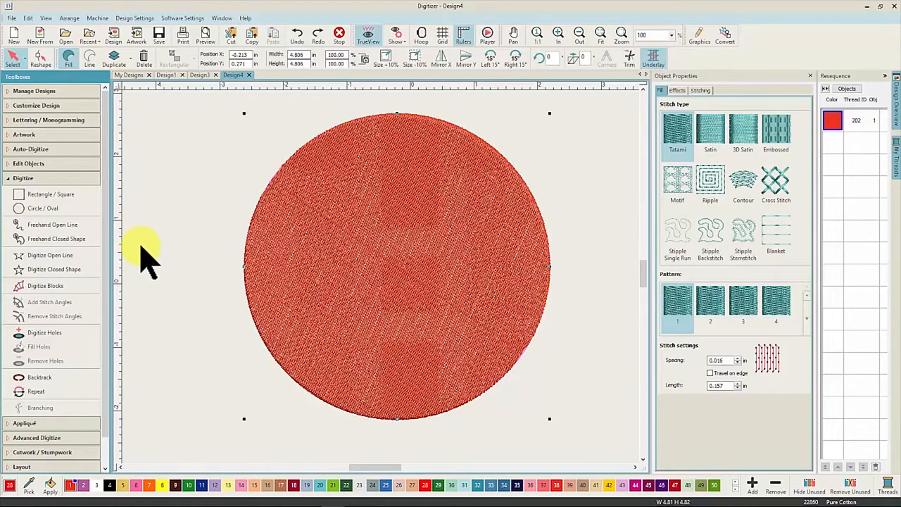
click(164, 197)
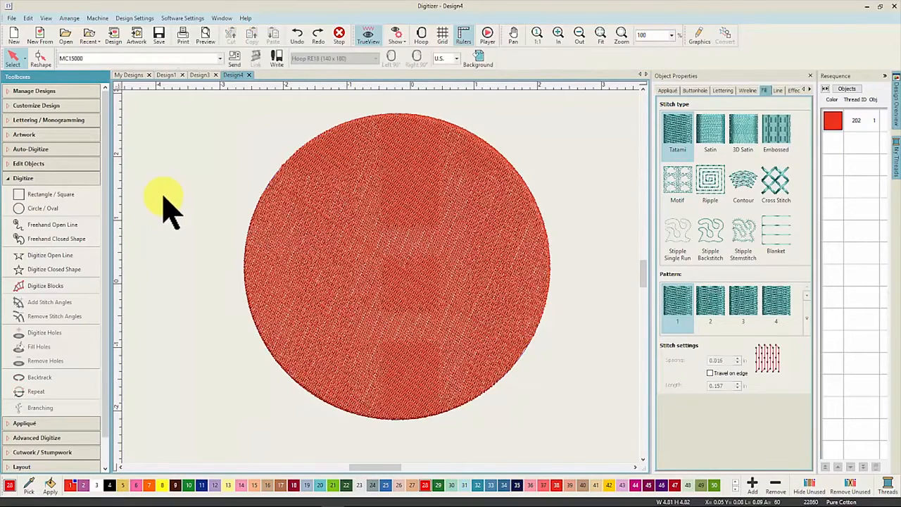
Step: Check the measurement unit and machine choices, keep U.S. and MC15000, and display the RE18 (140 x 180) hoop
click(456, 58)
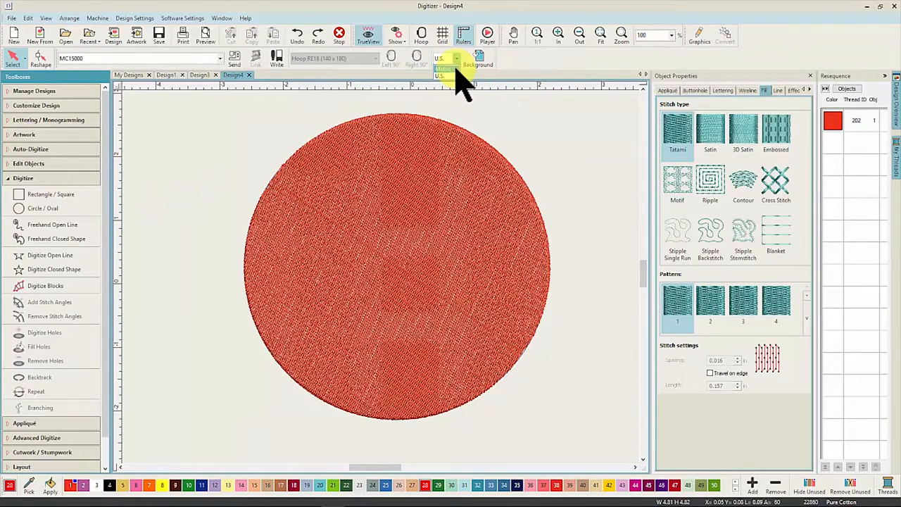
click(221, 61)
click(220, 69)
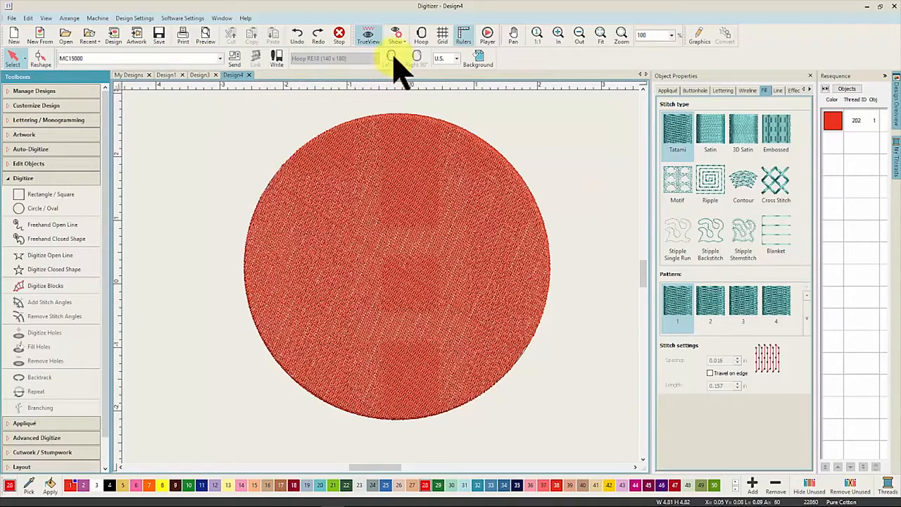
click(421, 37)
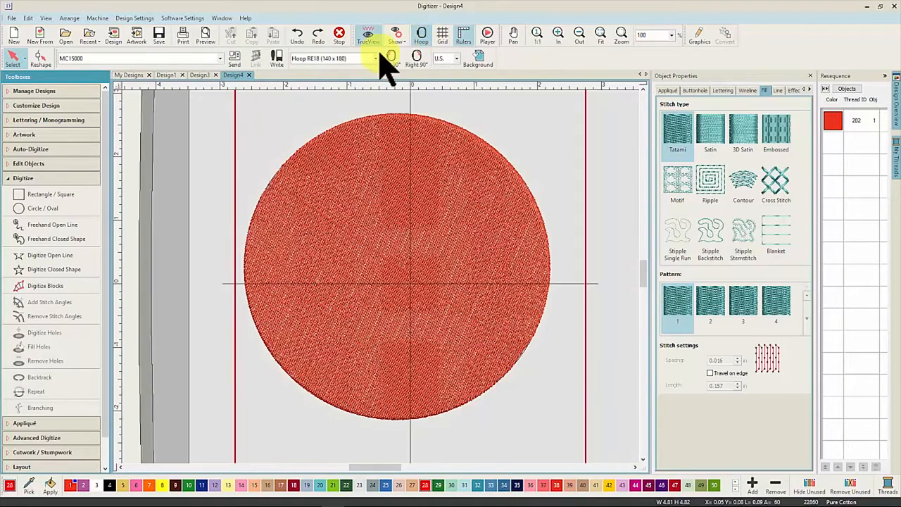
Step: Check the list of available hoops without choosing another one, and hide the hoop display
click(377, 59)
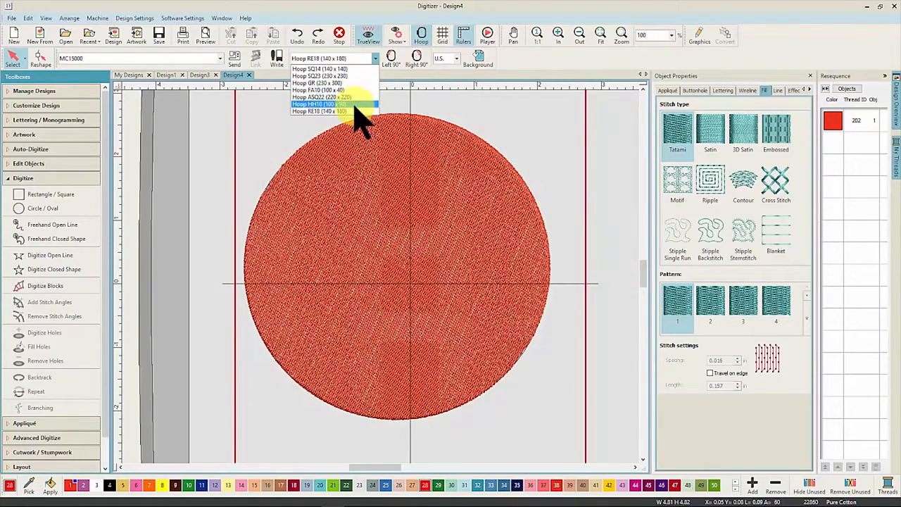
click(422, 34)
click(422, 34)
click(421, 34)
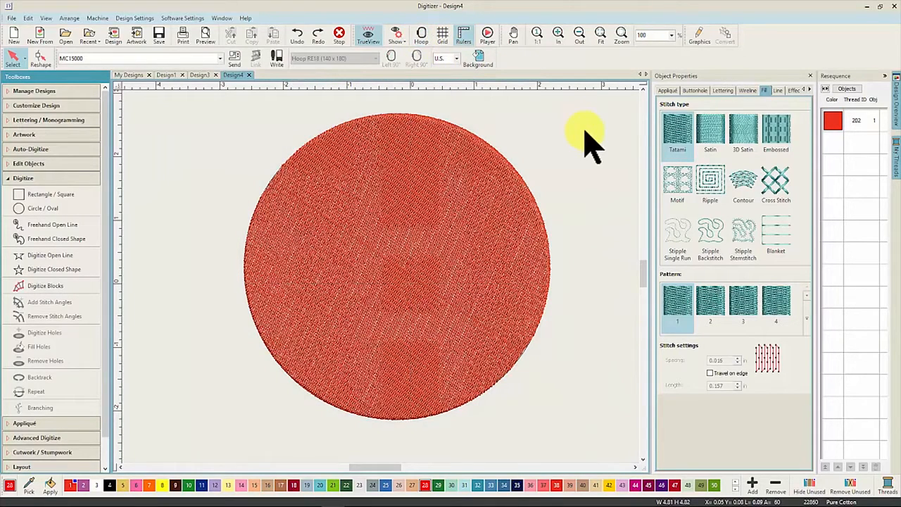
Step: Select the filled circle and browse the full set of Tatami fill patterns
click(533, 227)
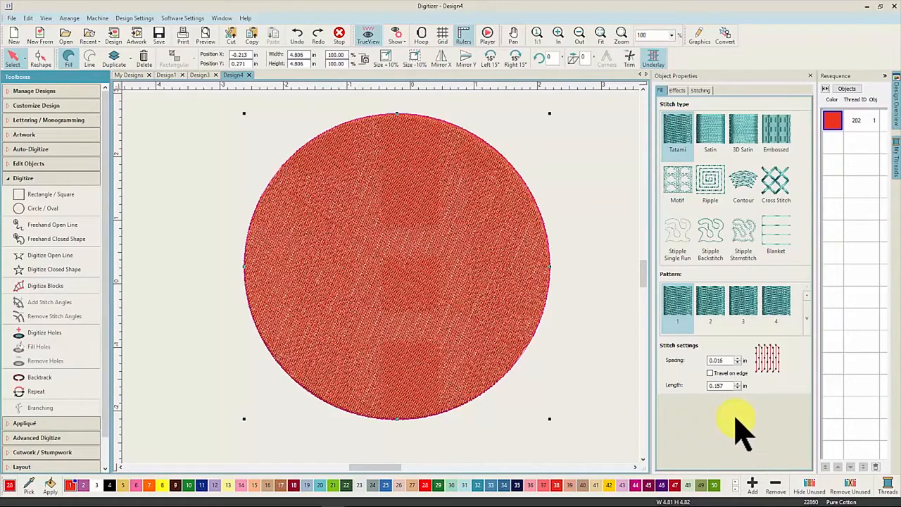
click(808, 318)
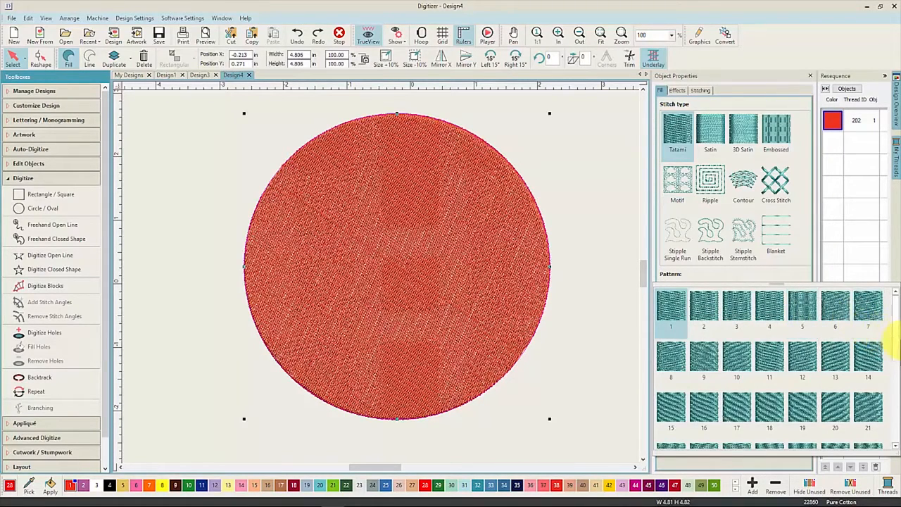
drag(898, 352, 896, 327)
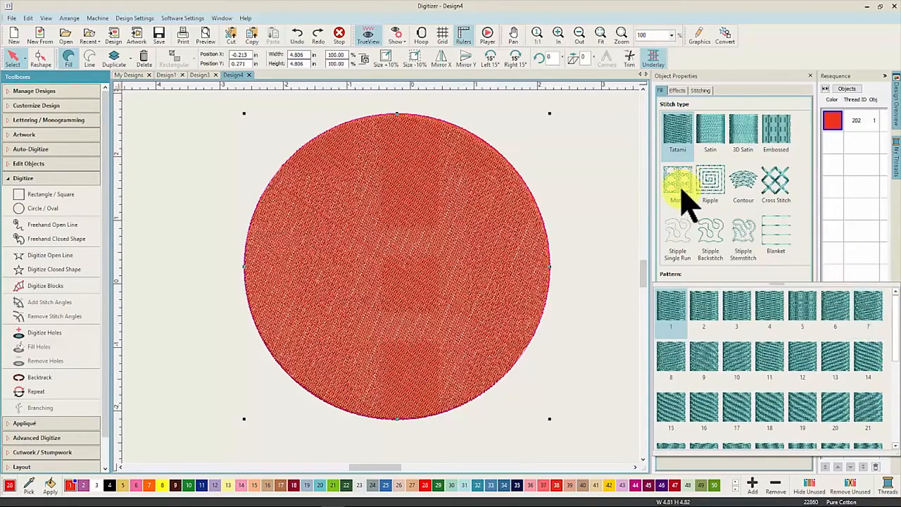
Step: Try the Contour and Ripple fills on the circle, then apply a Motif fill and browse the EmbGallery motif patterns
click(752, 196)
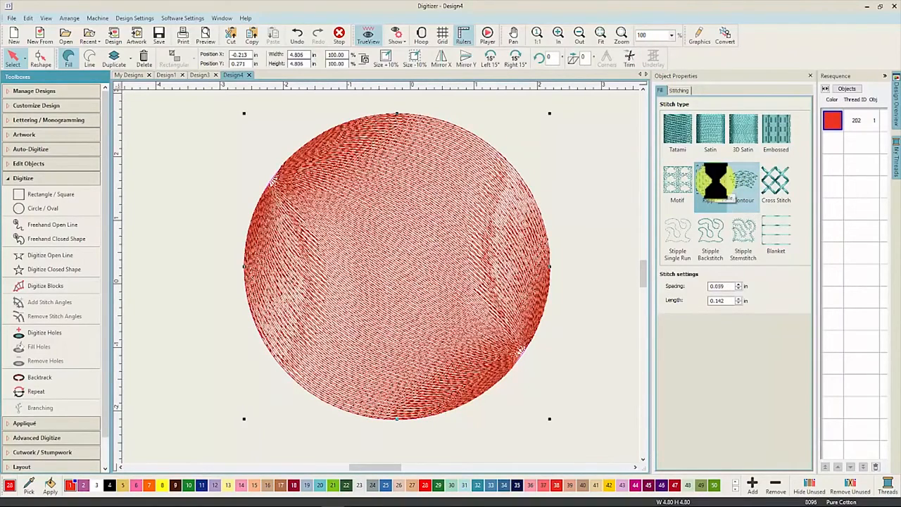
click(725, 191)
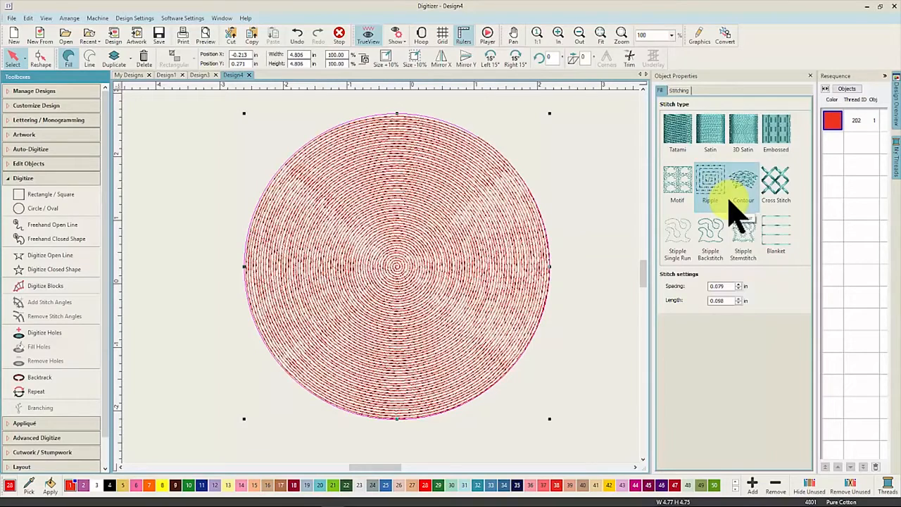
click(683, 184)
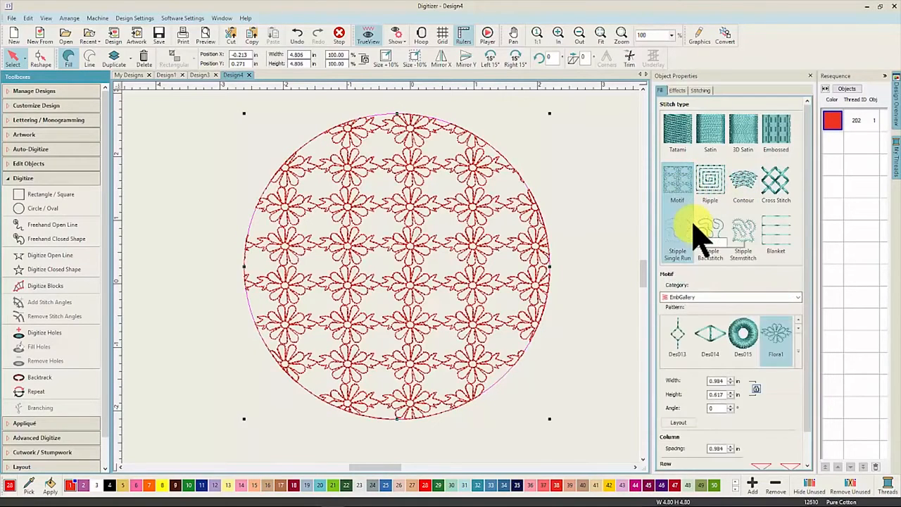
click(798, 354)
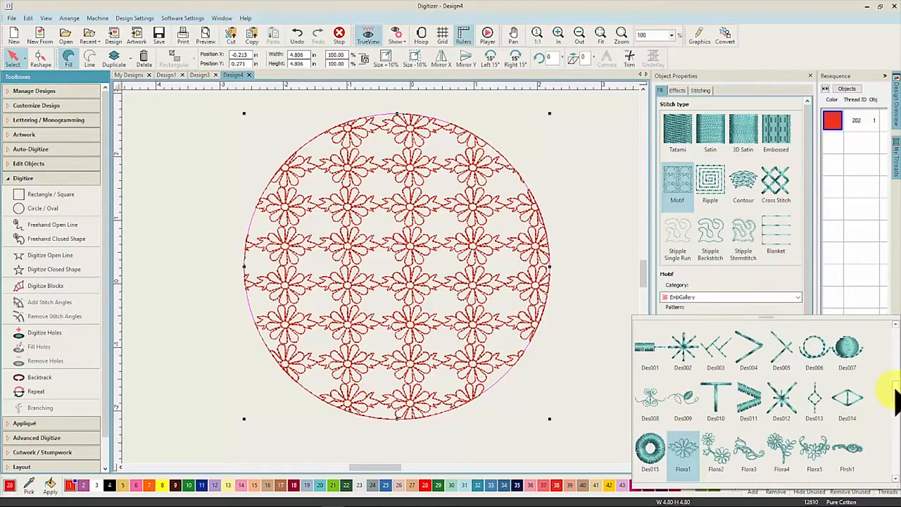
scroll(893, 401, down, 2)
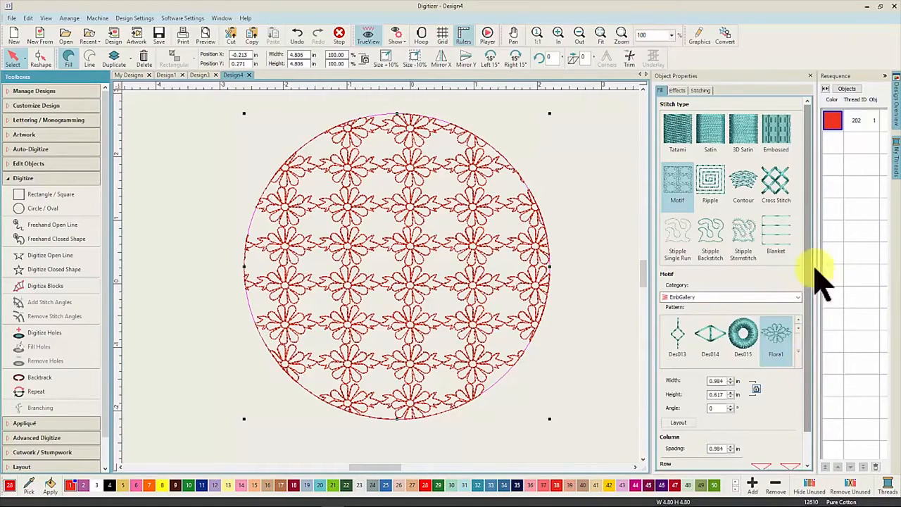
Step: Try the Florentine effect on the motif fill, then clear it by converting the circle to an outline and back to a fill
click(680, 91)
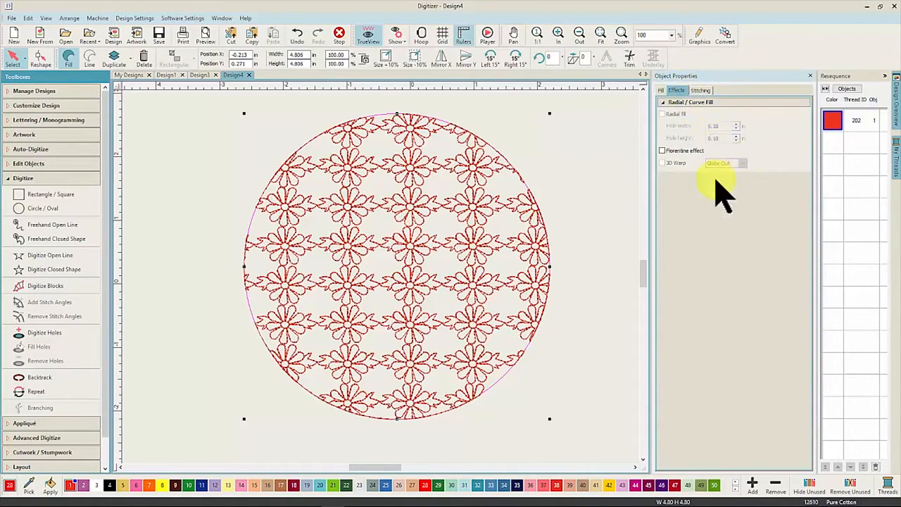
click(662, 151)
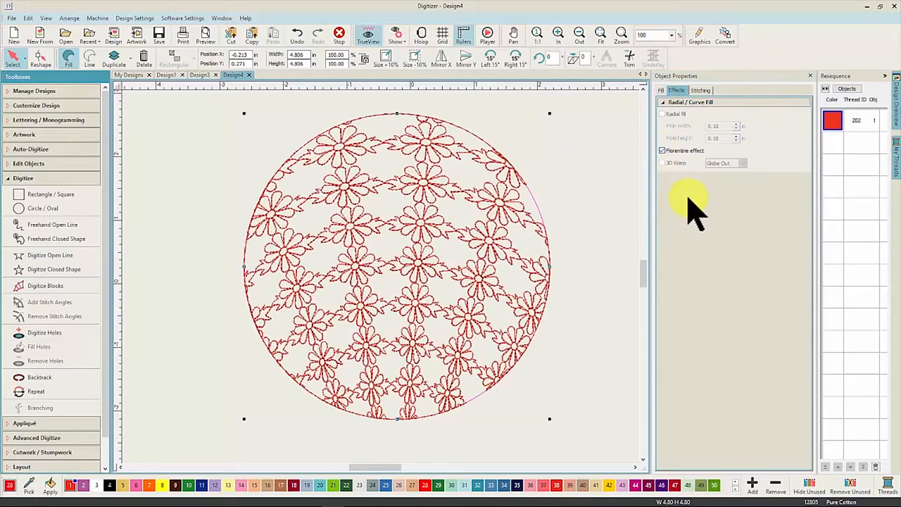
click(90, 60)
click(68, 60)
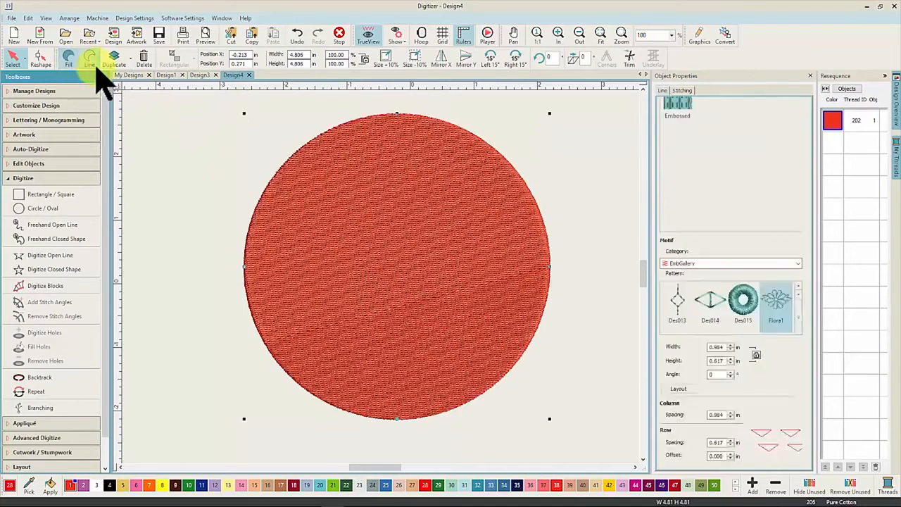
Step: Apply the Motif fill to the circle with a Globe Out 3D Warp, and show the Appliqué tools
click(680, 200)
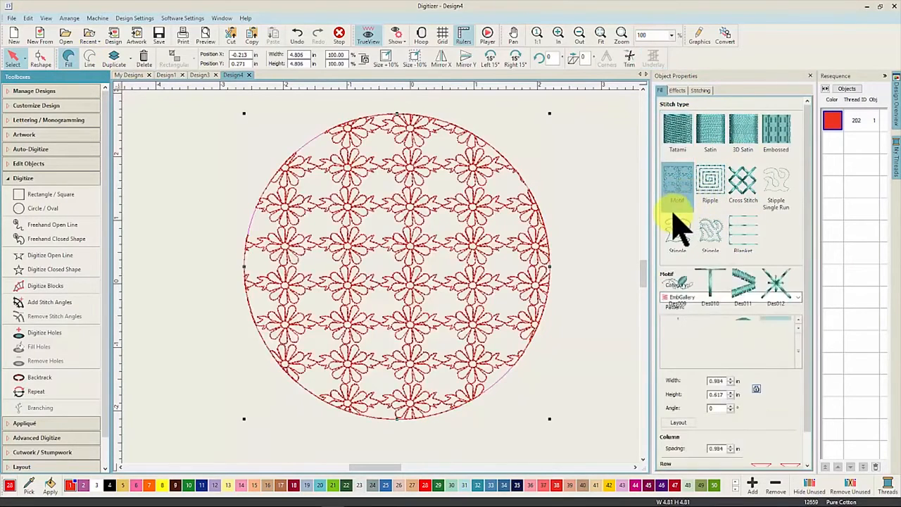
click(677, 90)
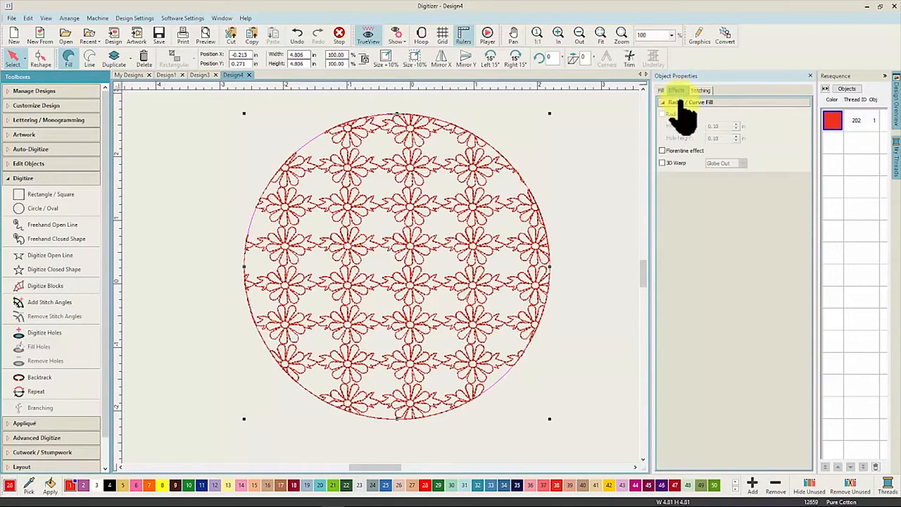
click(662, 163)
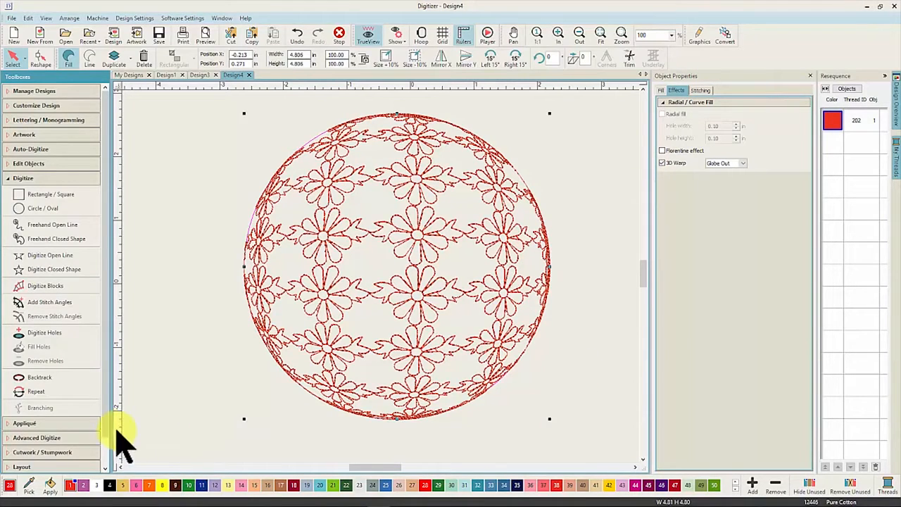
click(84, 424)
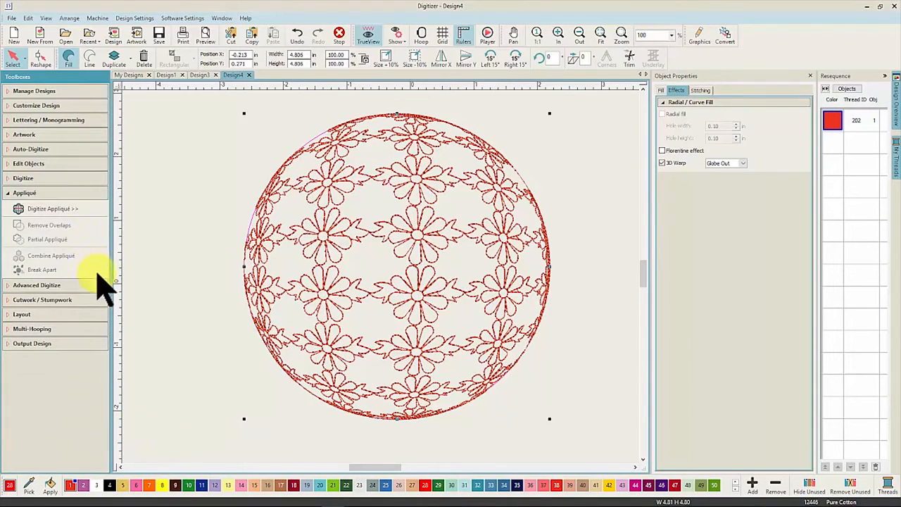
Step: Switch to the graphics workspace and review the Rectangle and Shapes tools with their hint topics and tutorial videos
click(698, 36)
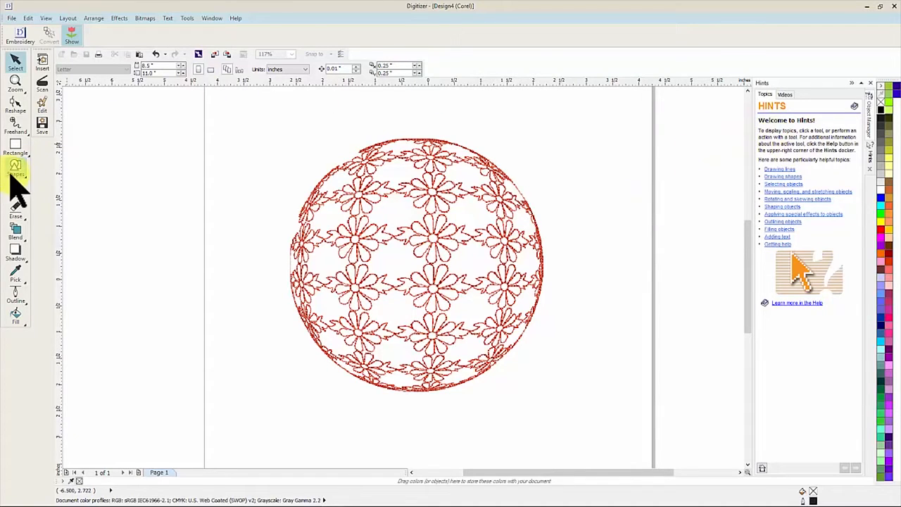
click(14, 148)
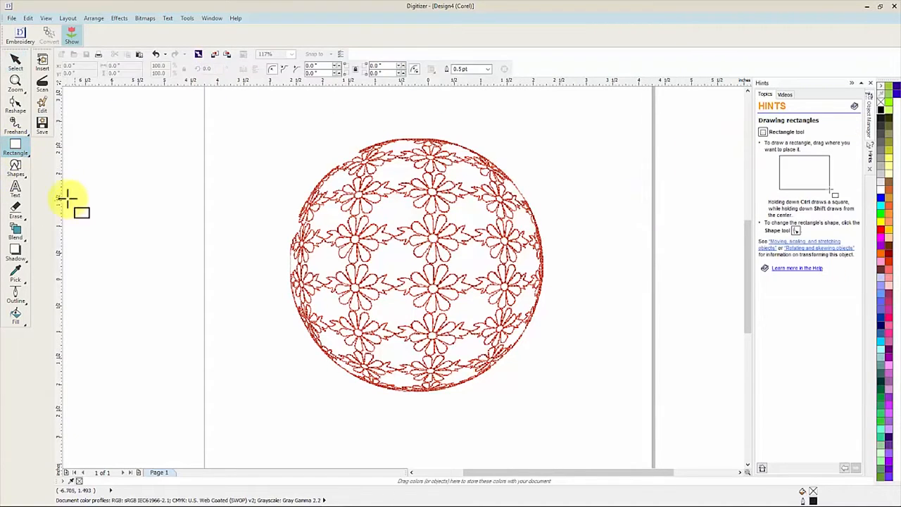
click(17, 167)
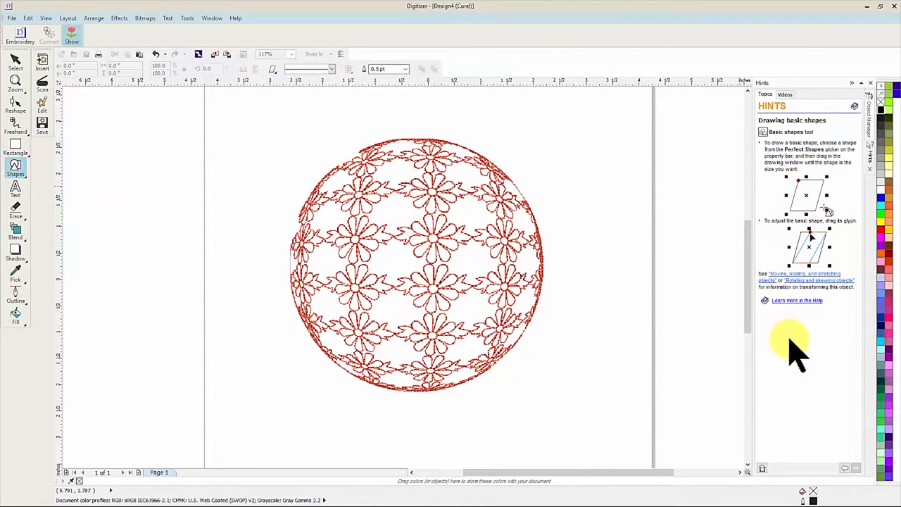
click(785, 94)
mouse_move(857, 144)
mouse_down()
mouse_move(856, 306)
mouse_move(868, 145)
mouse_up()
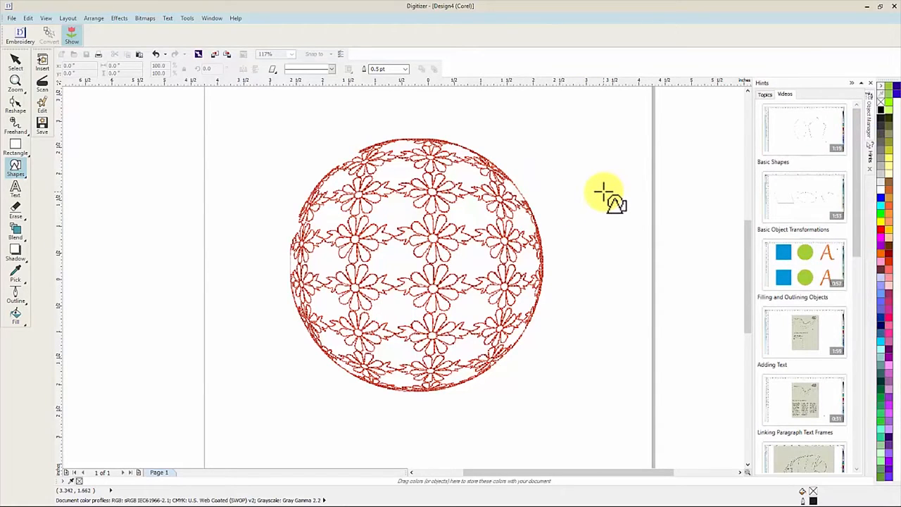
key(space)
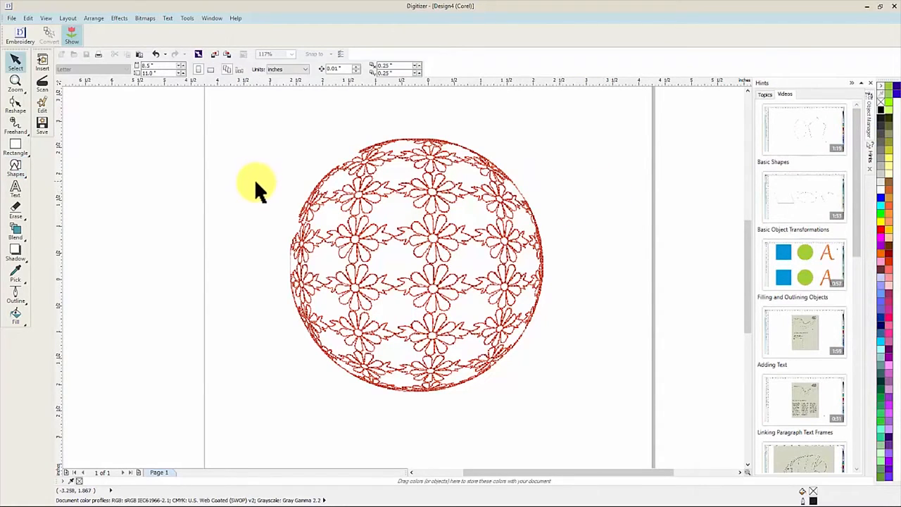
Step: Review the file formats supported for artwork import without importing anything, and return to the embroidery workspace
click(42, 62)
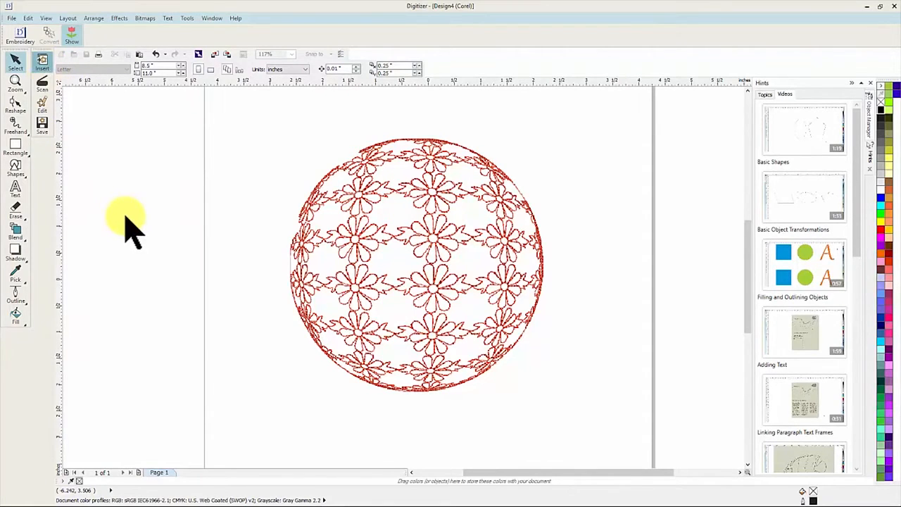
click(742, 409)
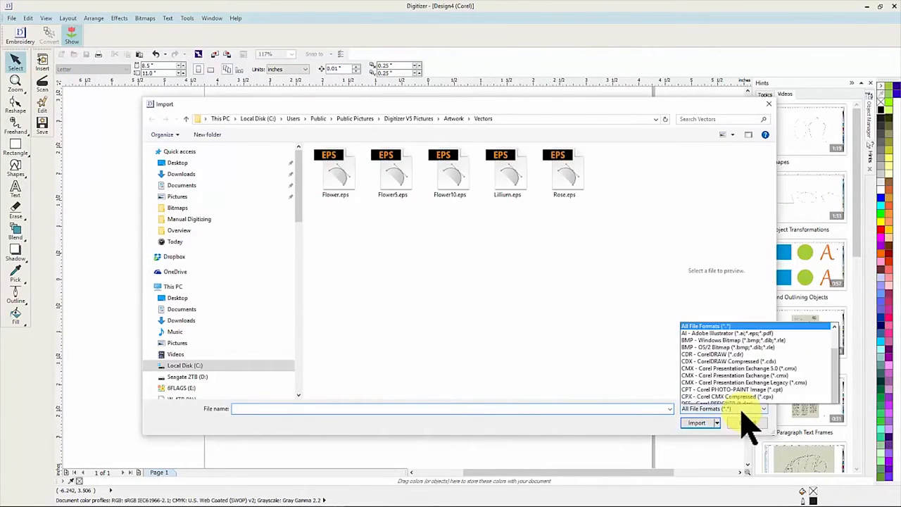
drag(840, 293, 835, 402)
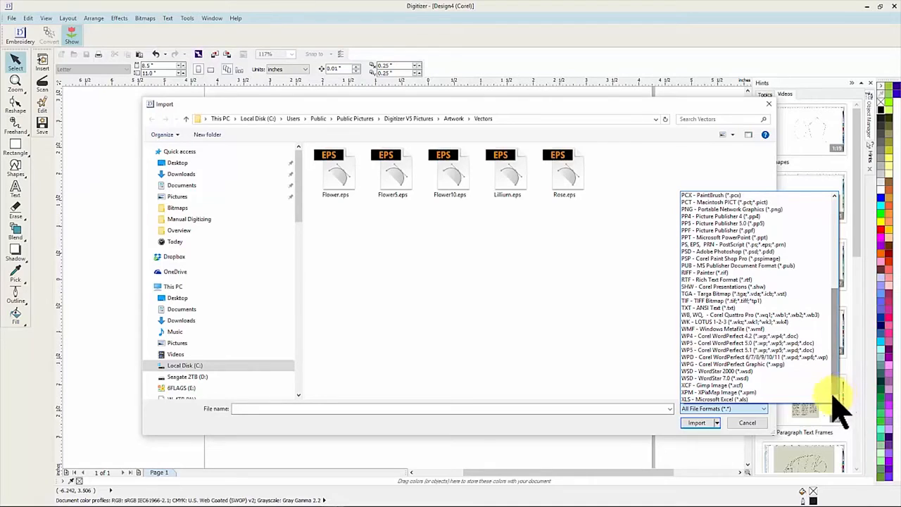
click(738, 412)
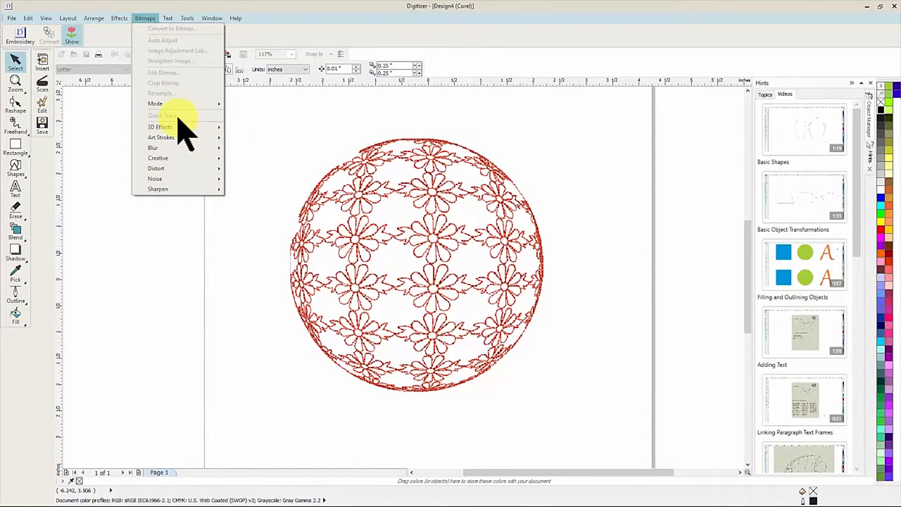
click(21, 34)
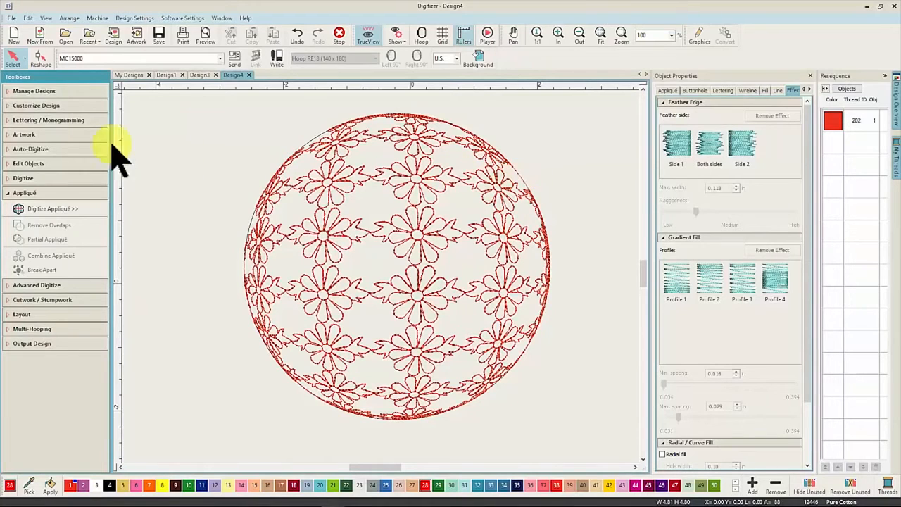
Step: Digitize a round pre-cut appliqué about 5 inches in diameter along the motif circle's edge, and delete the motif-filled circle
click(49, 209)
click(392, 114)
click(547, 290)
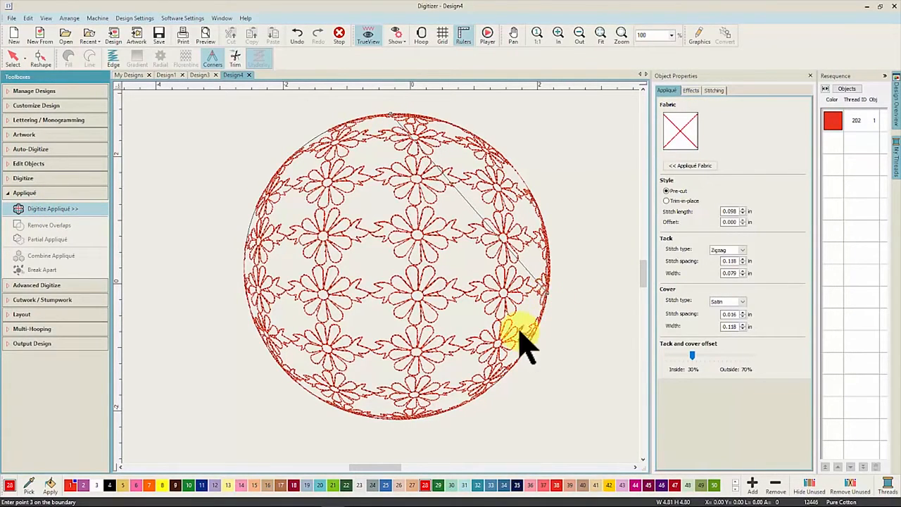
click(388, 423)
click(367, 331)
key(Return)
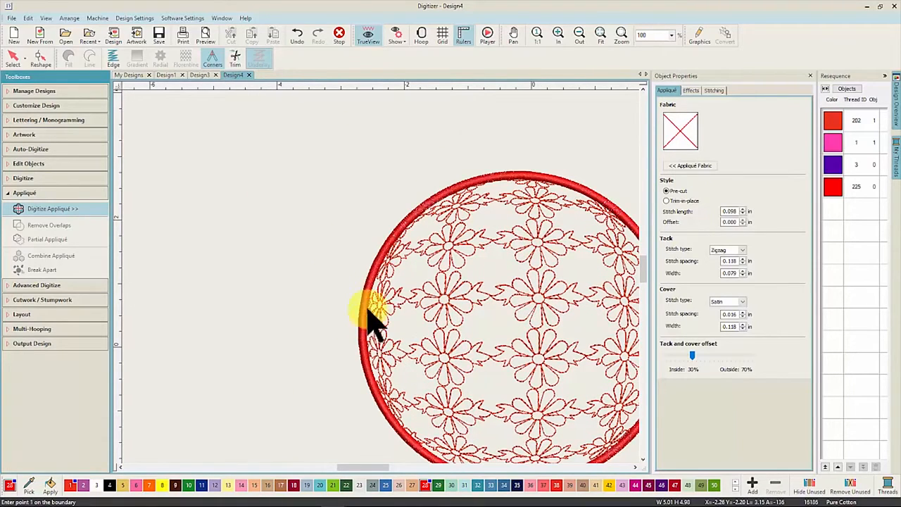
click(836, 118)
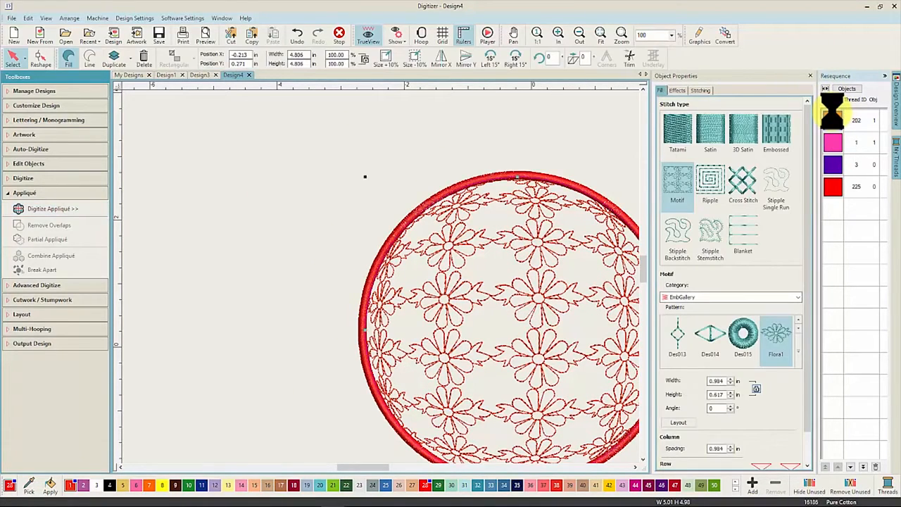
key(ctrl+z)
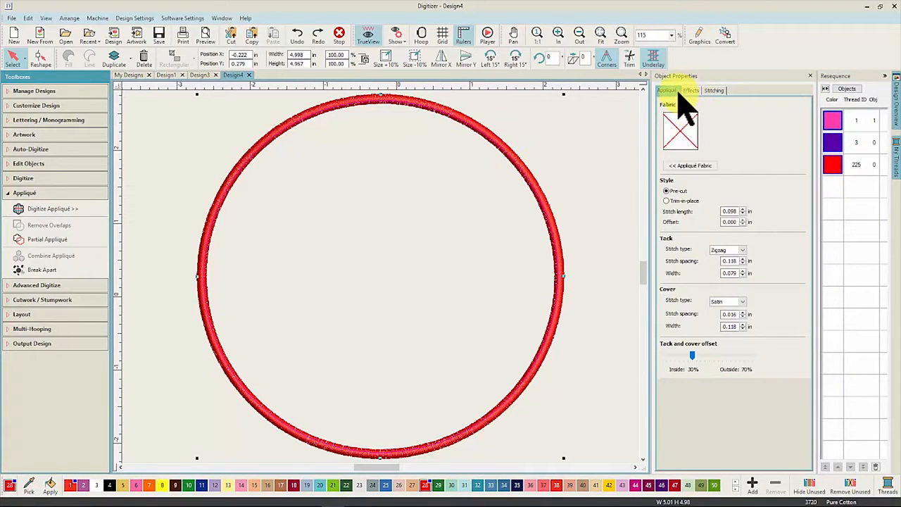
Step: Fill the round appliqué with the custom fabric 1267-12.jpg from the Benartex Flora Rosa folder
click(700, 169)
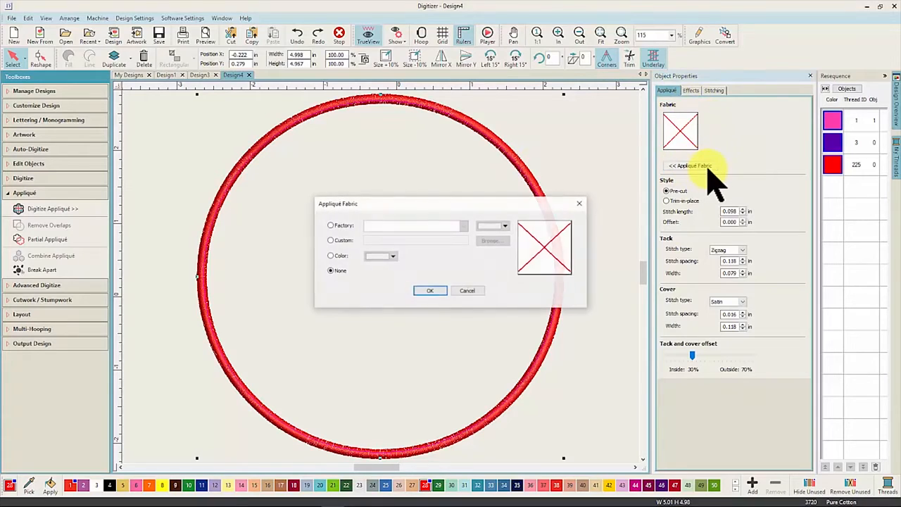
click(330, 240)
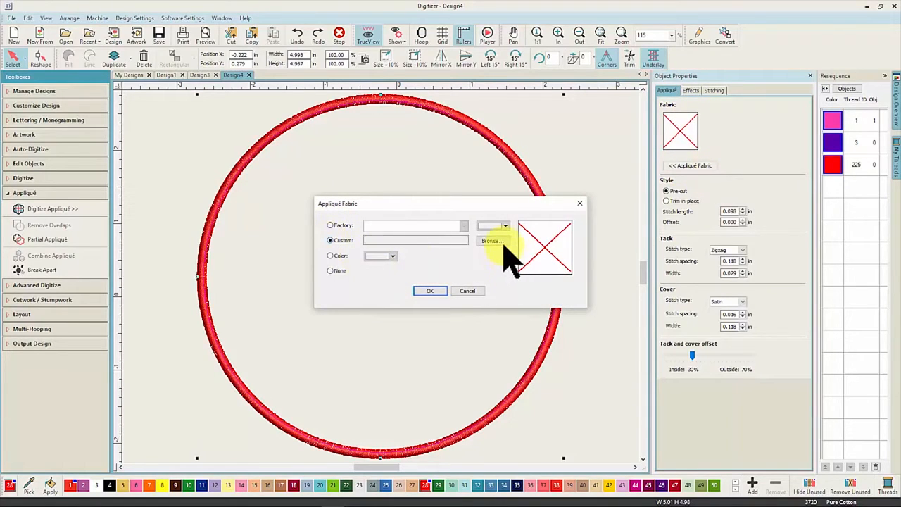
click(503, 240)
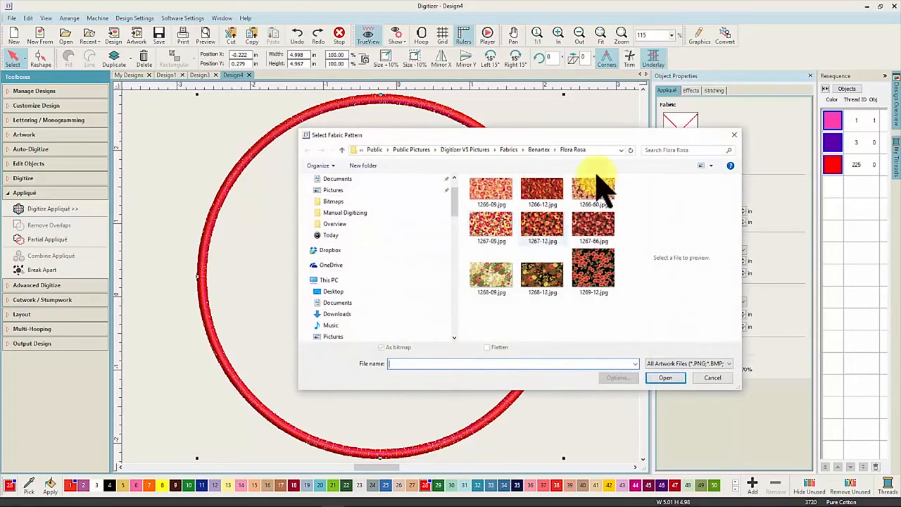
click(508, 150)
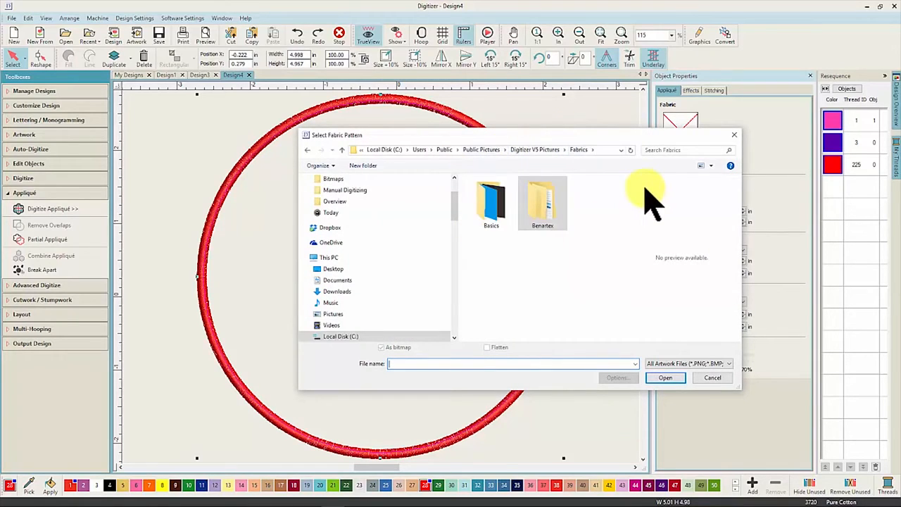
double_click(543, 197)
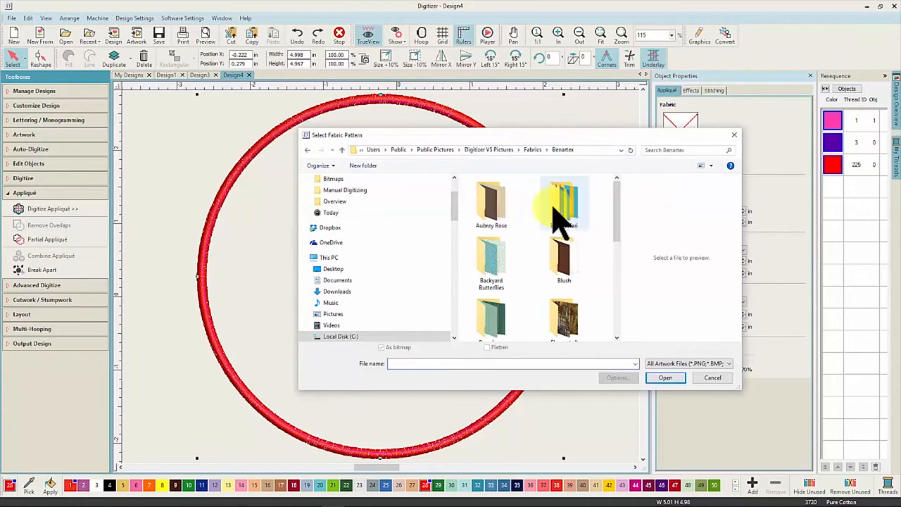
drag(616, 220, 614, 296)
double_click(508, 243)
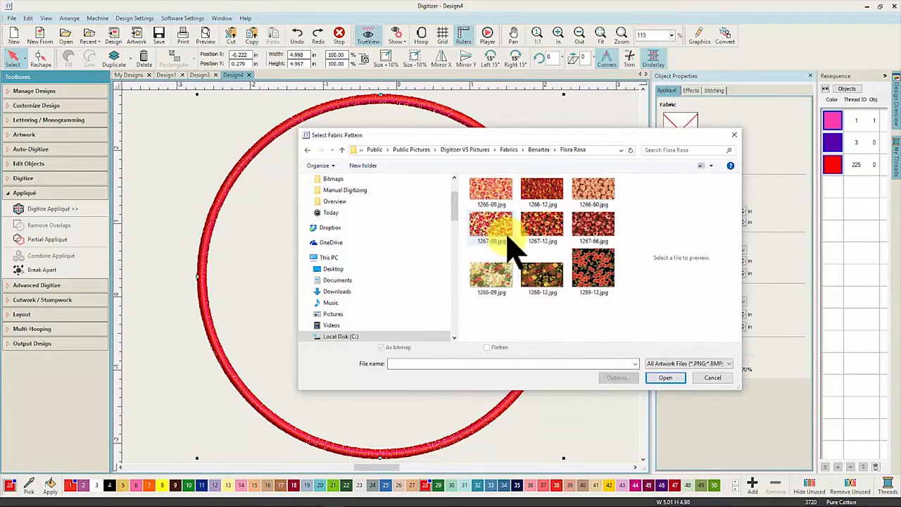
click(556, 228)
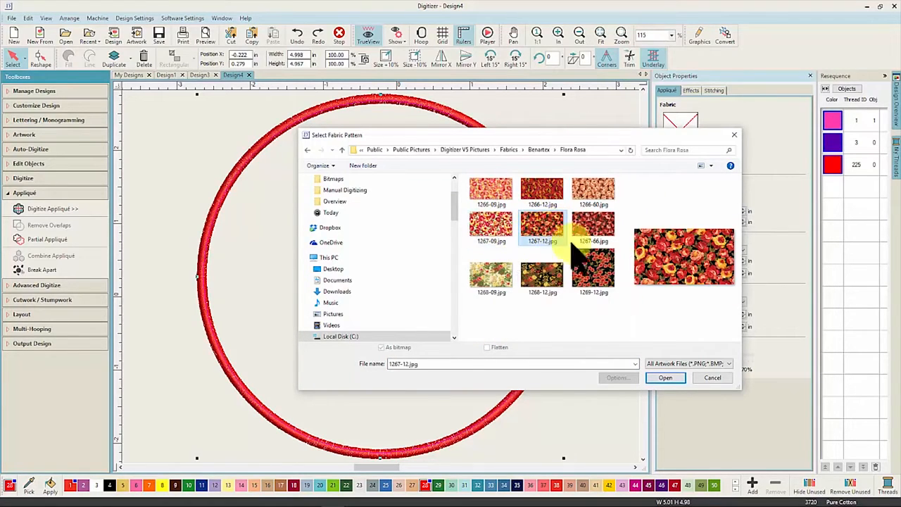
click(669, 378)
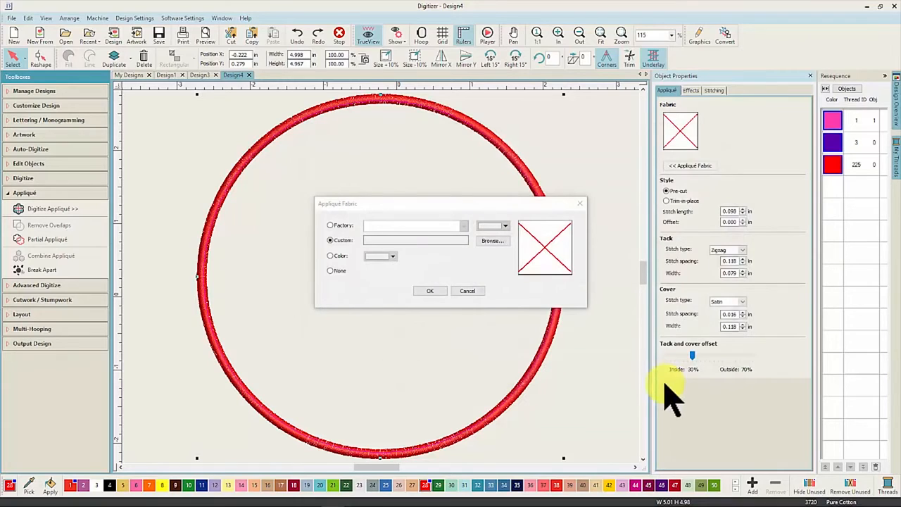
click(430, 290)
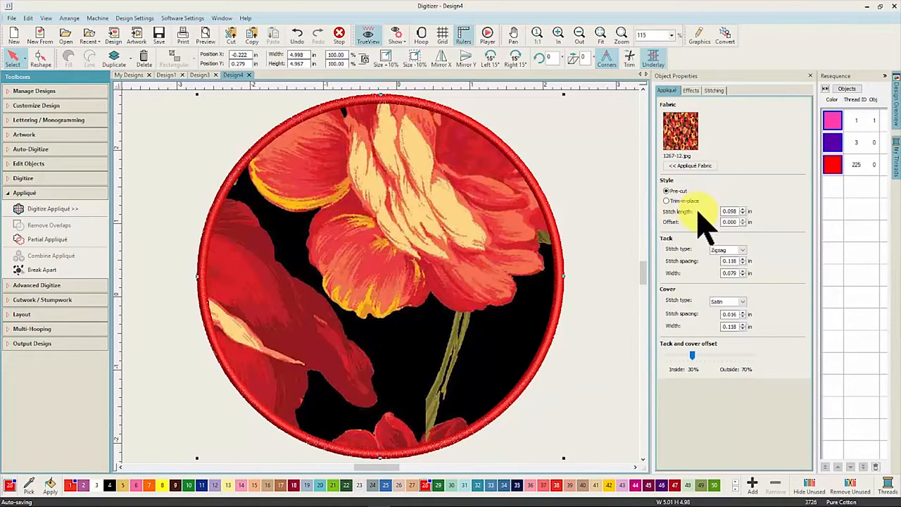
Step: Review the tack stitch types, keeping Zigzag, and place a copy of the fabric appliqué to the right of the original
click(740, 250)
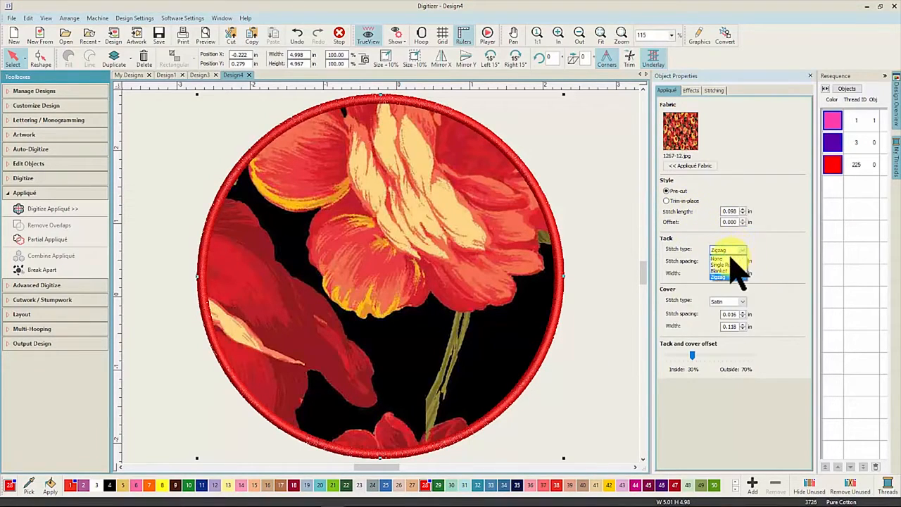
click(735, 276)
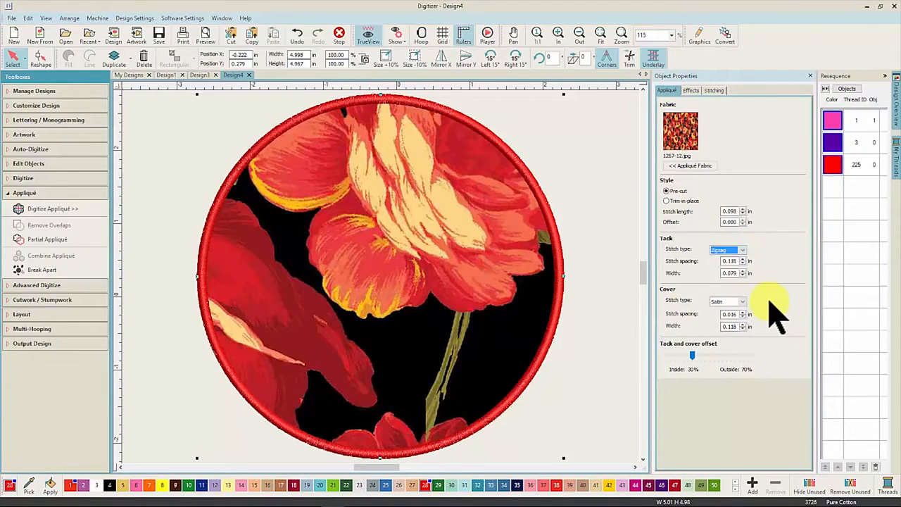
click(580, 33)
click(425, 223)
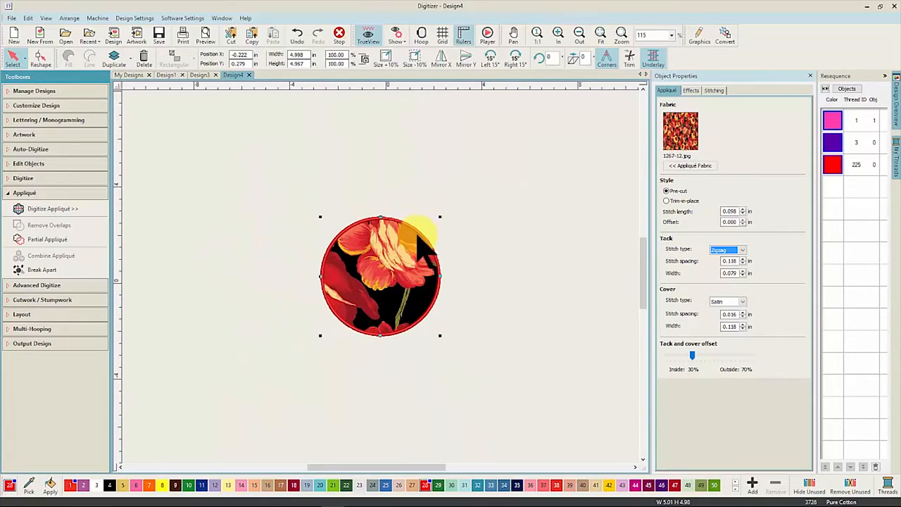
drag(407, 261, 545, 271)
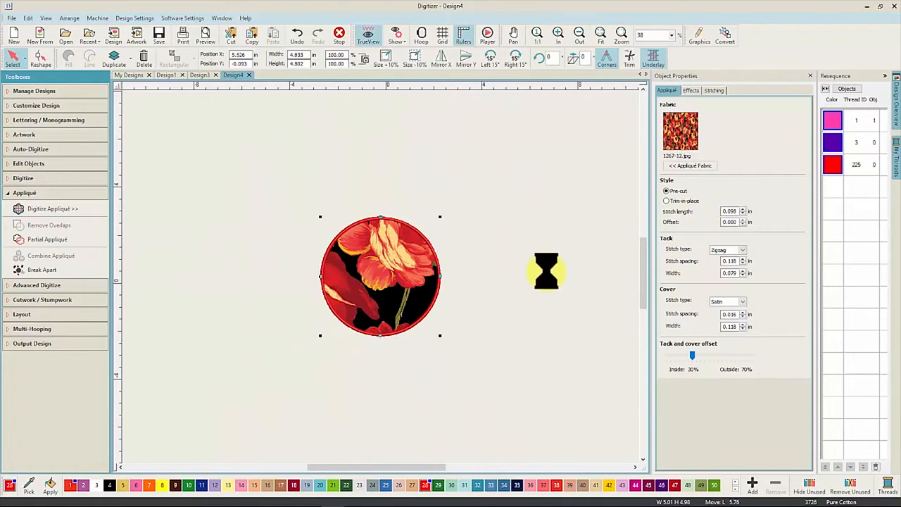
Step: Set the copy's tack stitch to None, its cover stitch to Blanket, and its offset to 65% inside and 35% outside
click(739, 249)
click(737, 258)
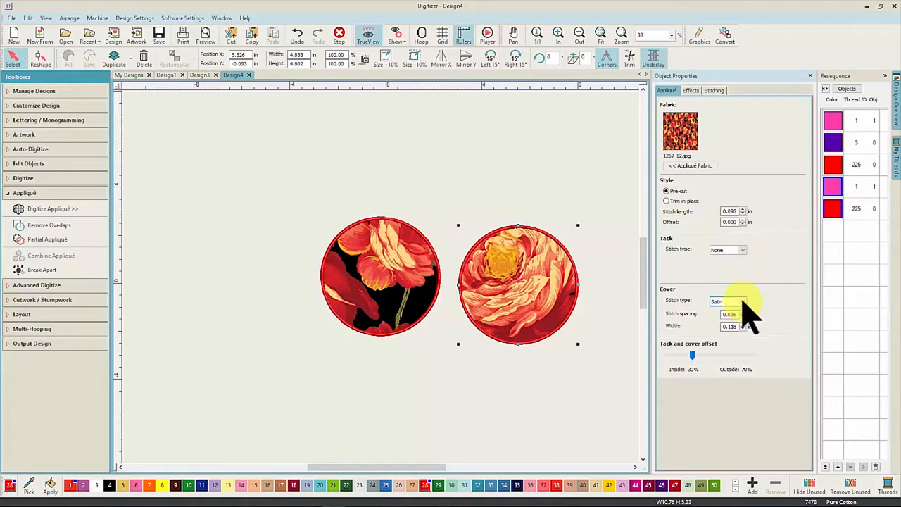
click(732, 322)
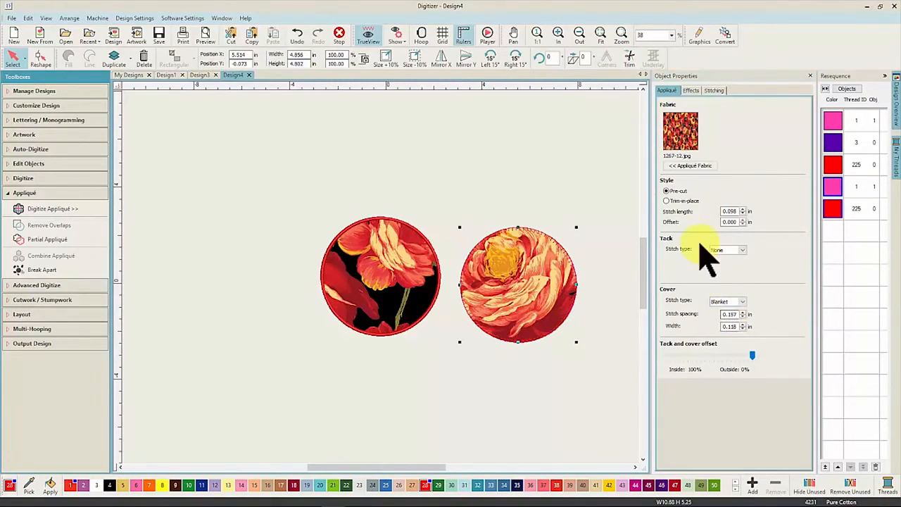
click(723, 354)
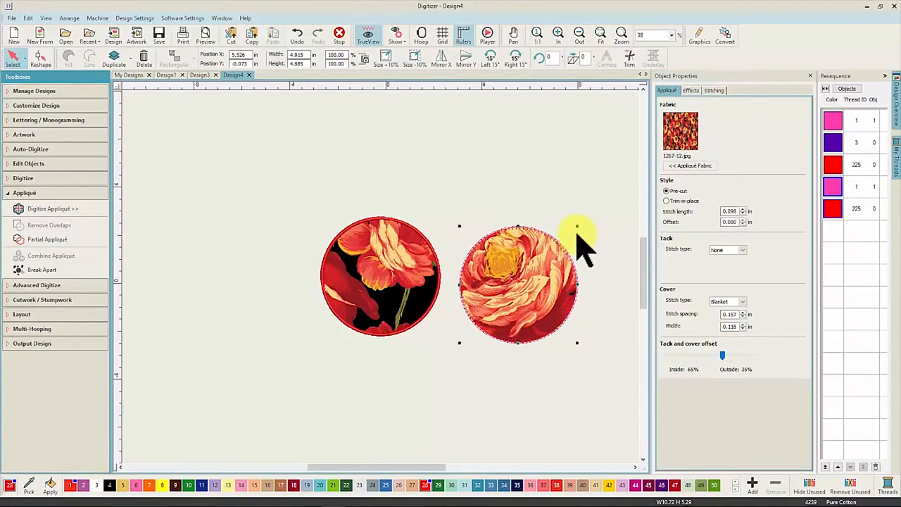
Step: Inspect the blanket stitches along the copy's upper edge, and move the copy to overlap the original circle
click(621, 35)
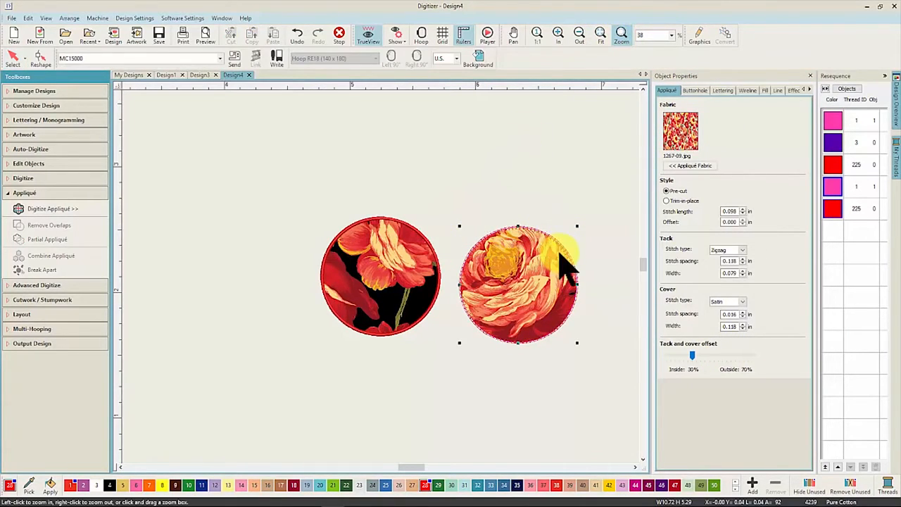
click(569, 266)
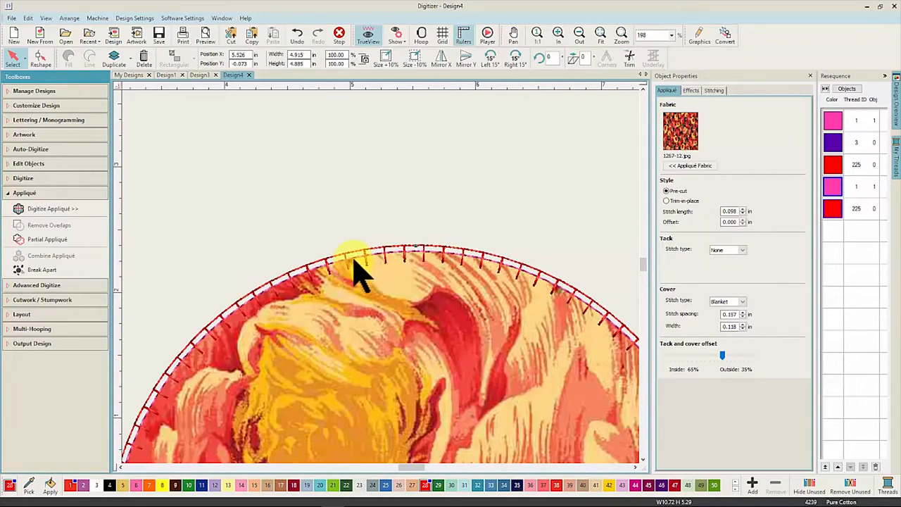
click(601, 43)
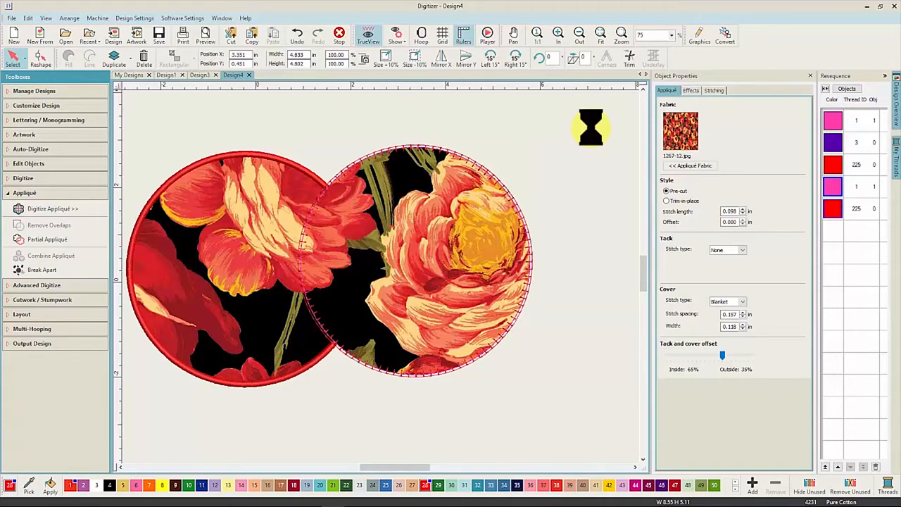
Step: Apply Partial Appliqué to the two overlapping circles, checking the original's edge by moving the copy aside and undoing the move
key(ctrl+a)
click(86, 238)
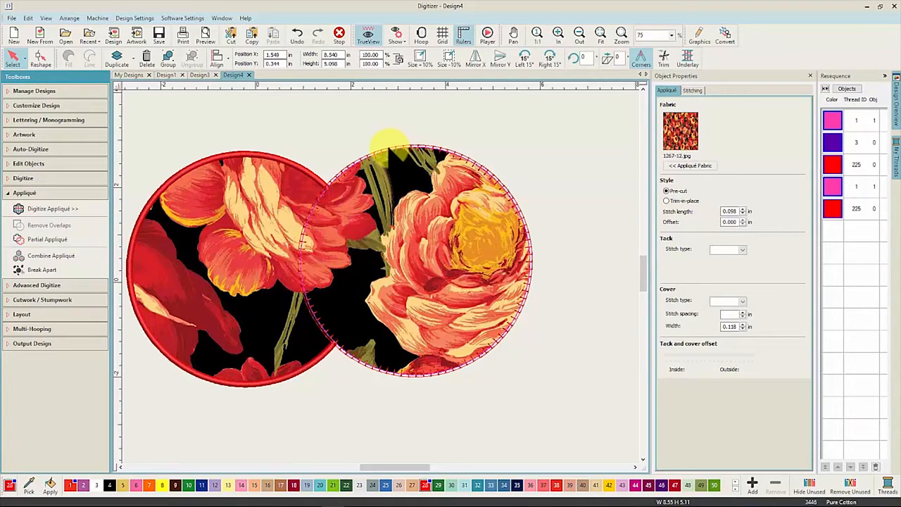
drag(375, 160, 454, 132)
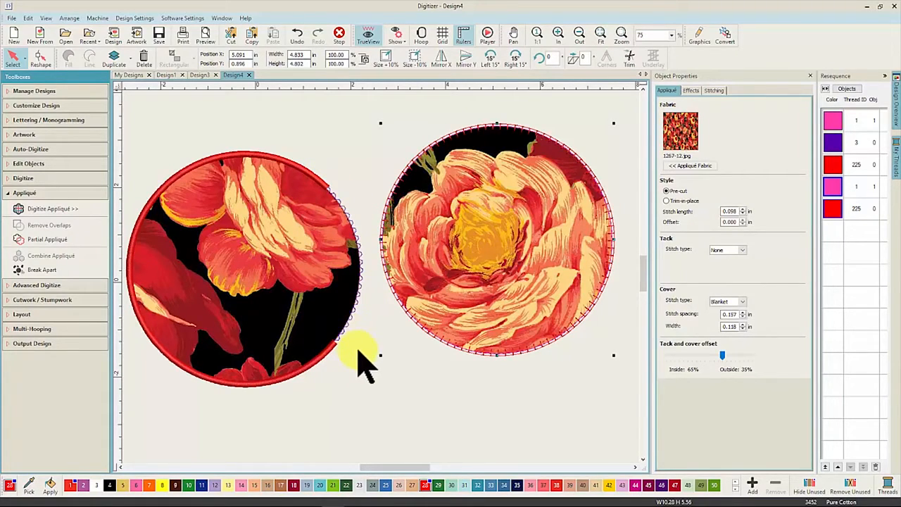
click(341, 33)
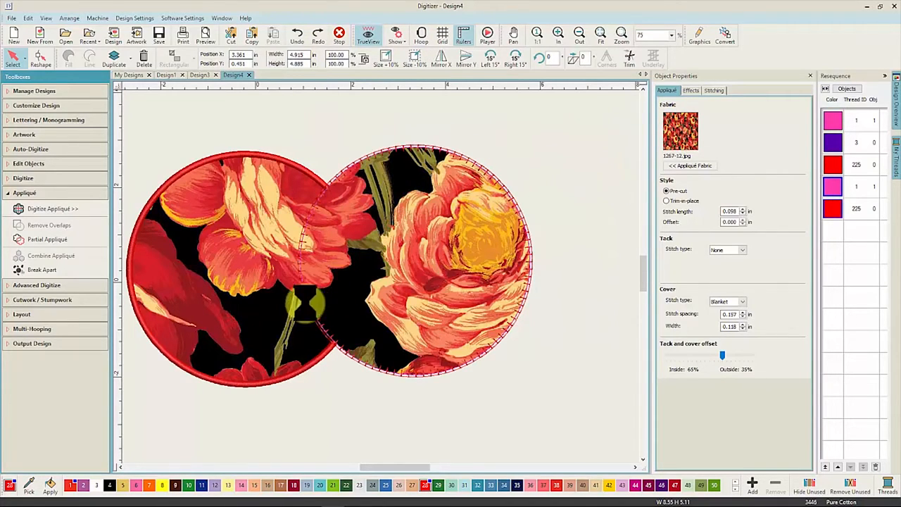
Step: Combine both appliqué circles, accepting that they are broken apart, and check the resulting color sequence
key(ctrl+a)
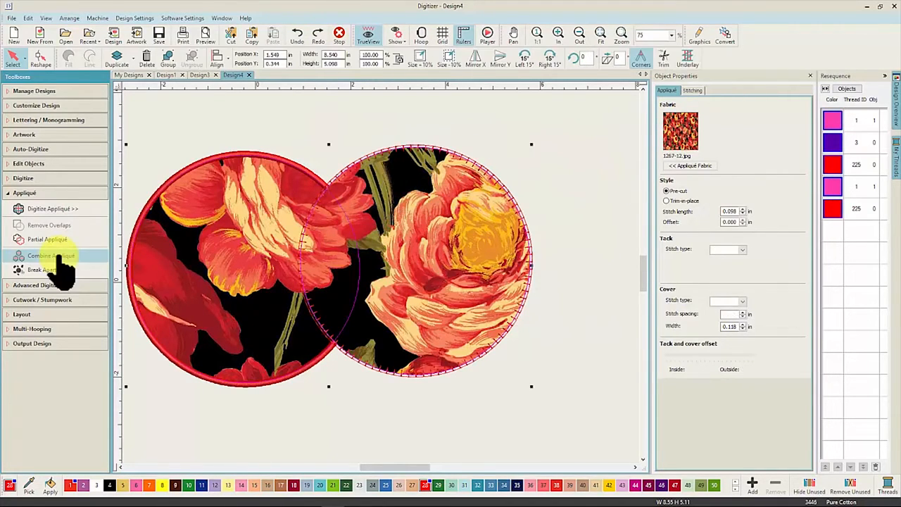
click(60, 258)
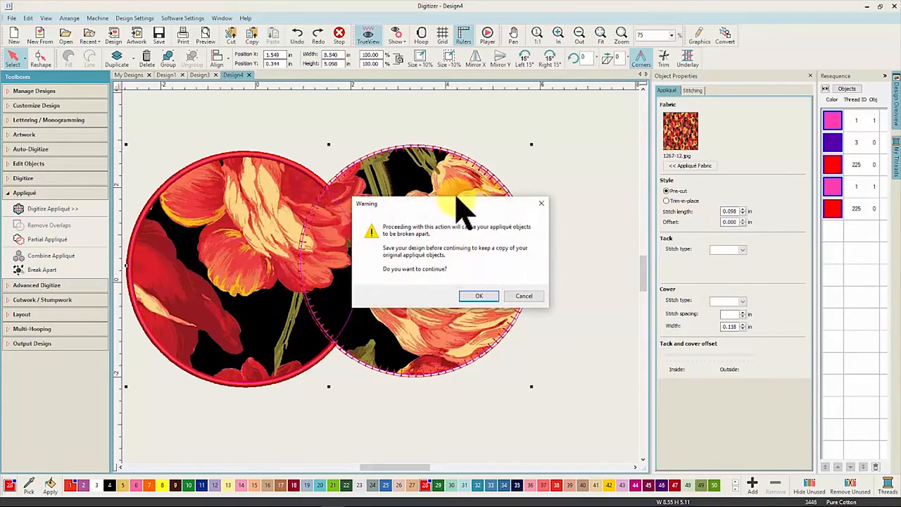
click(476, 295)
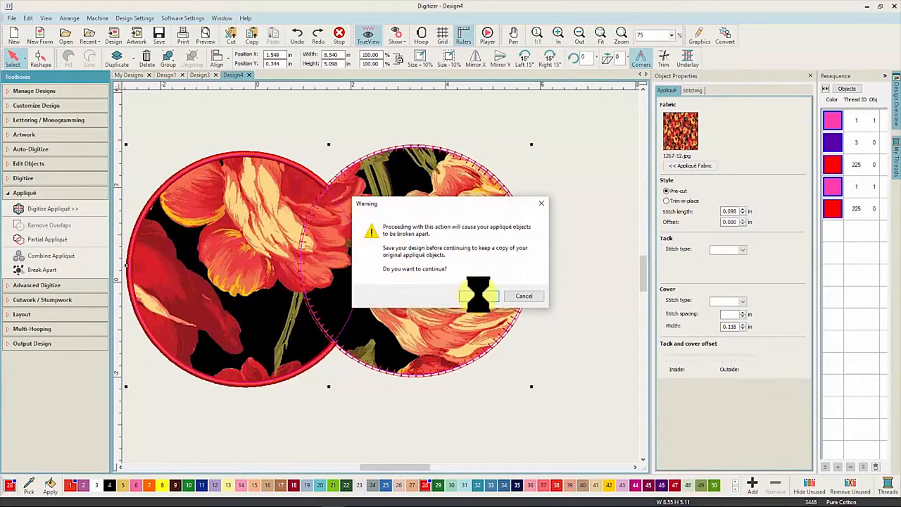
click(857, 155)
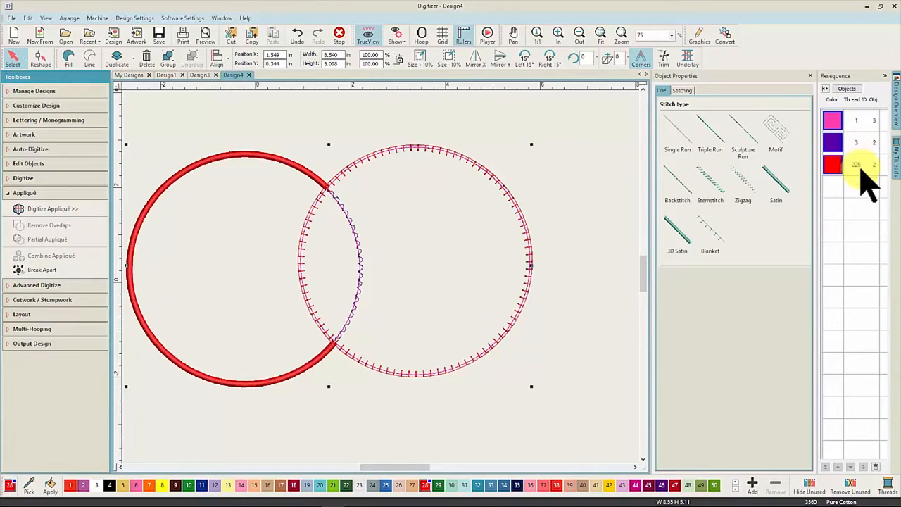
Step: Show the Advanced Digitize tools, and paste the red and blue Tatami-filled rectangles into a blank design
click(63, 286)
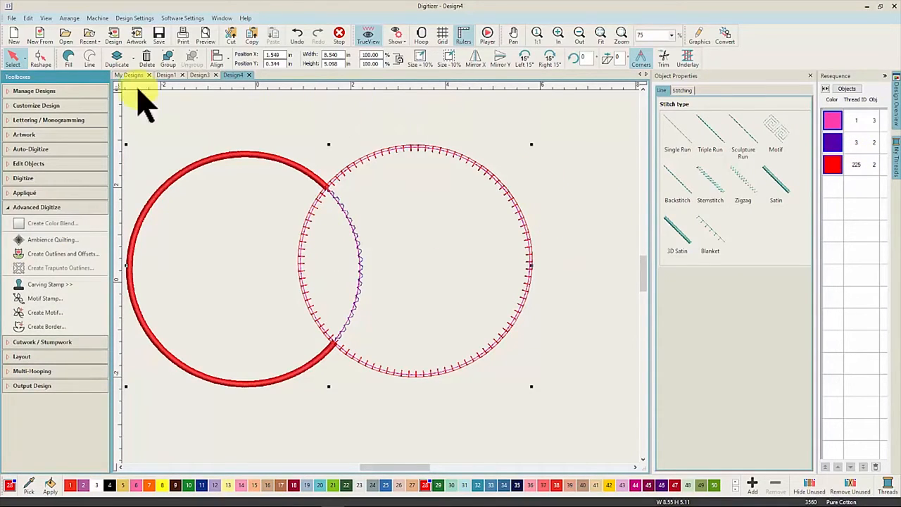
click(13, 33)
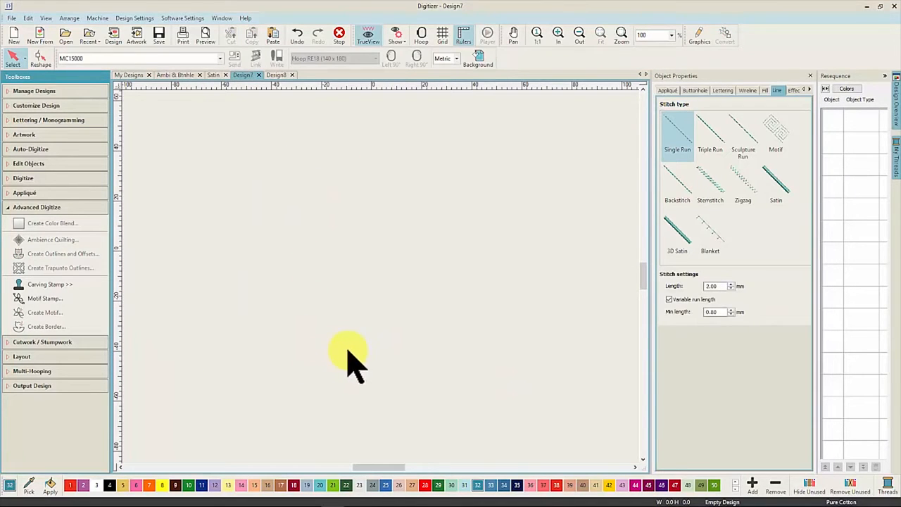
key(ctrl+v)
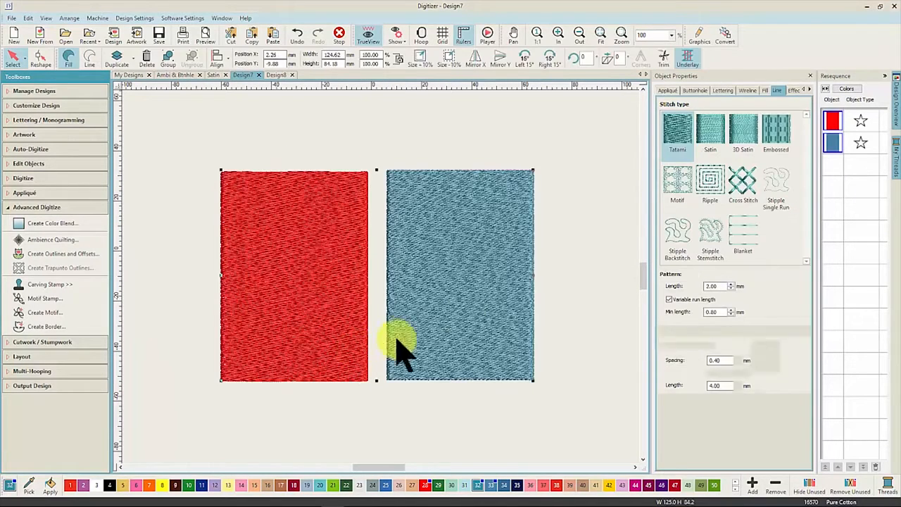
Step: Apply a color blend to the red rectangle using the third profile, with 225 Janome Polyester over 204 Janome Polyester
click(282, 303)
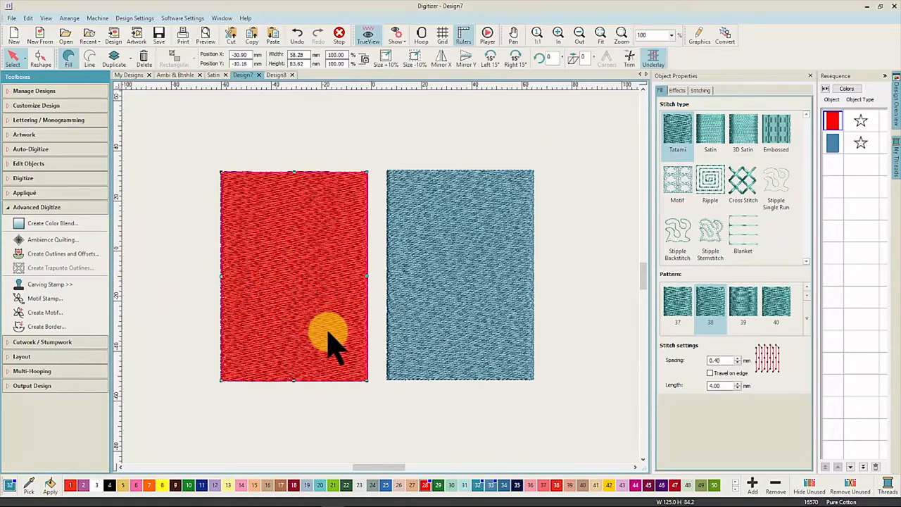
click(51, 224)
drag(461, 118, 547, 132)
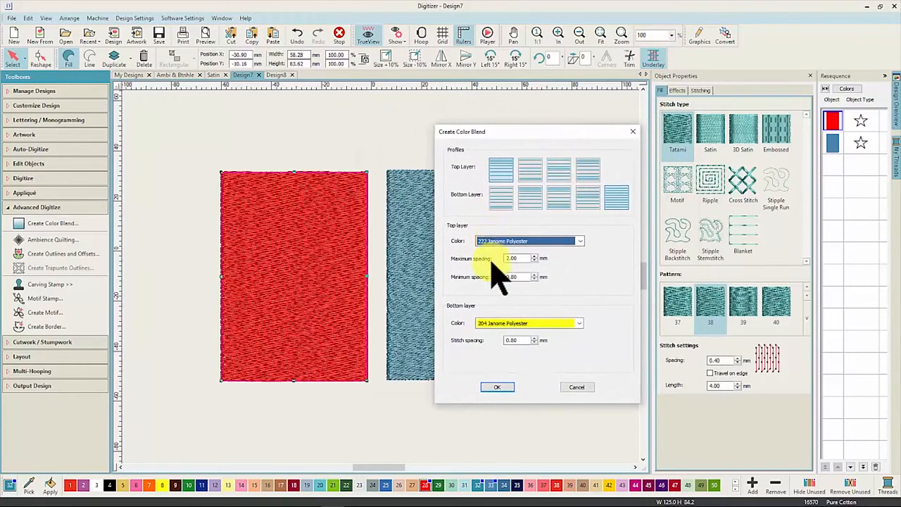
click(557, 200)
click(579, 241)
click(580, 286)
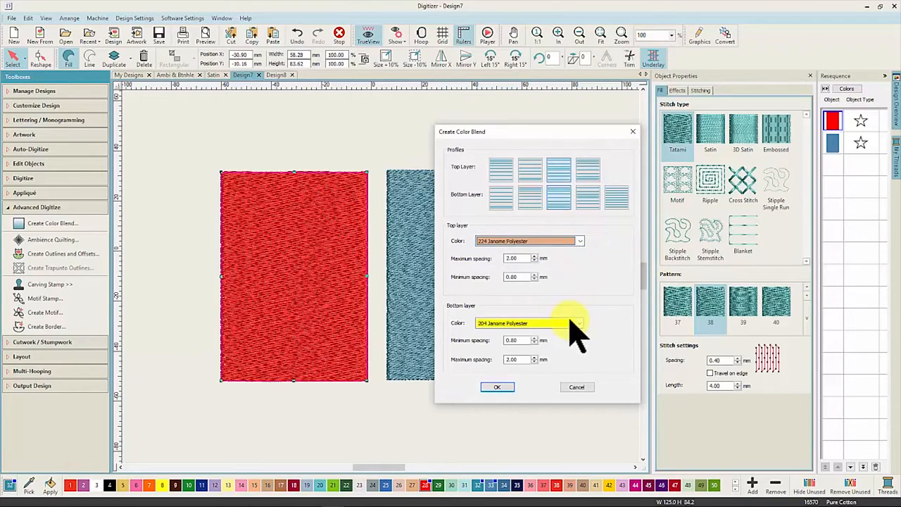
click(580, 241)
click(568, 261)
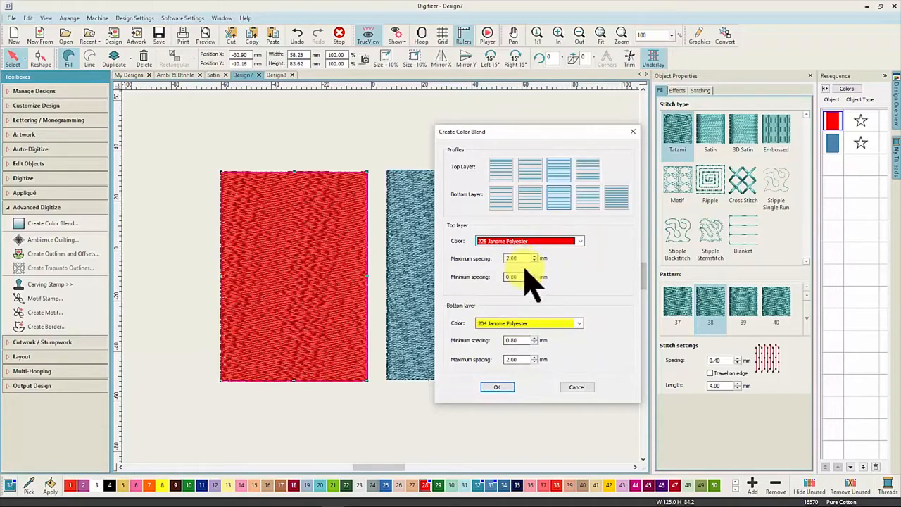
click(499, 387)
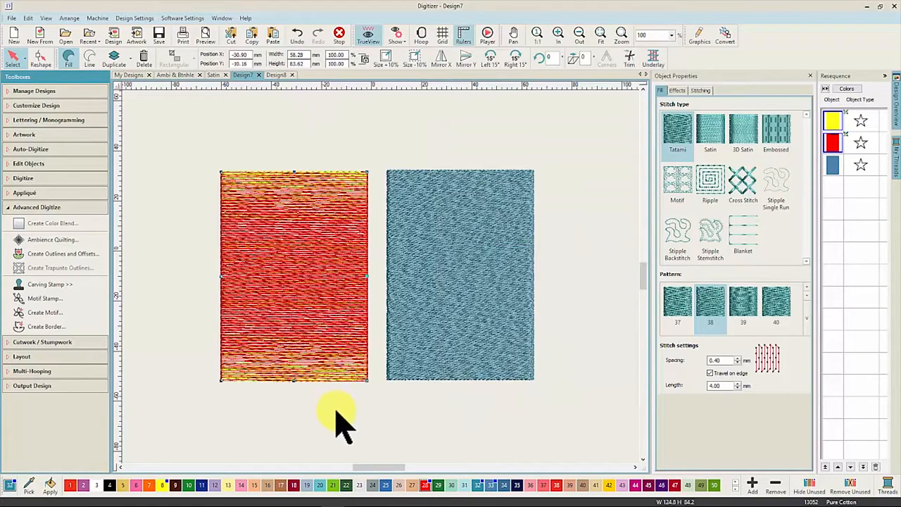
Step: Carve the Bdr4 stamp from the EmbGallery category into the upper half of the blue rectangle, after browsing the Carving Stamps category
click(445, 355)
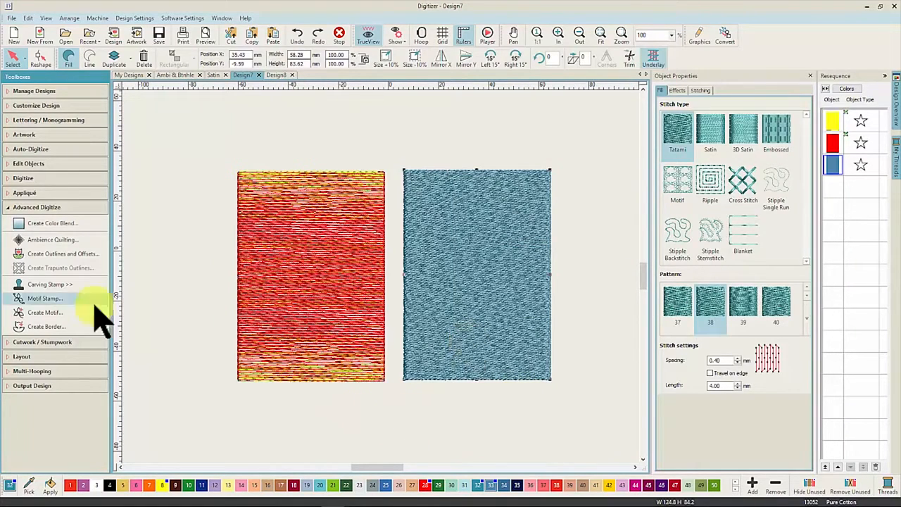
click(77, 288)
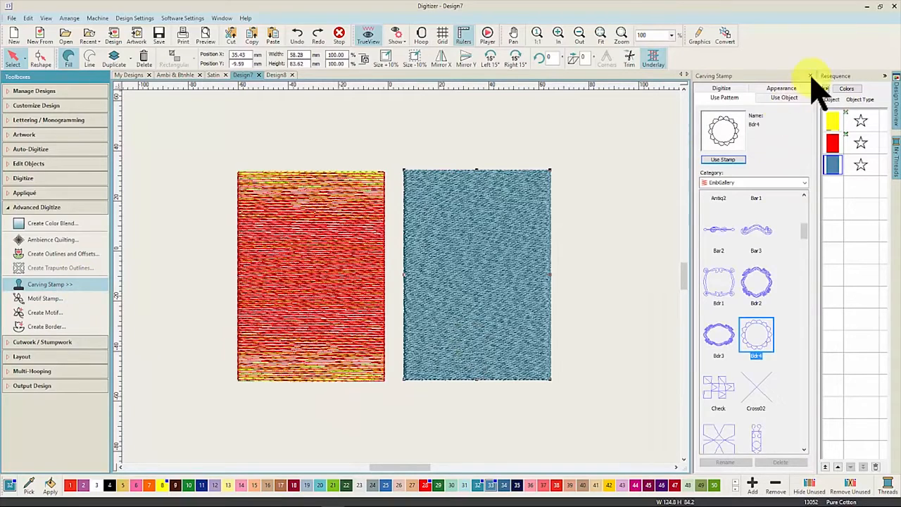
click(804, 183)
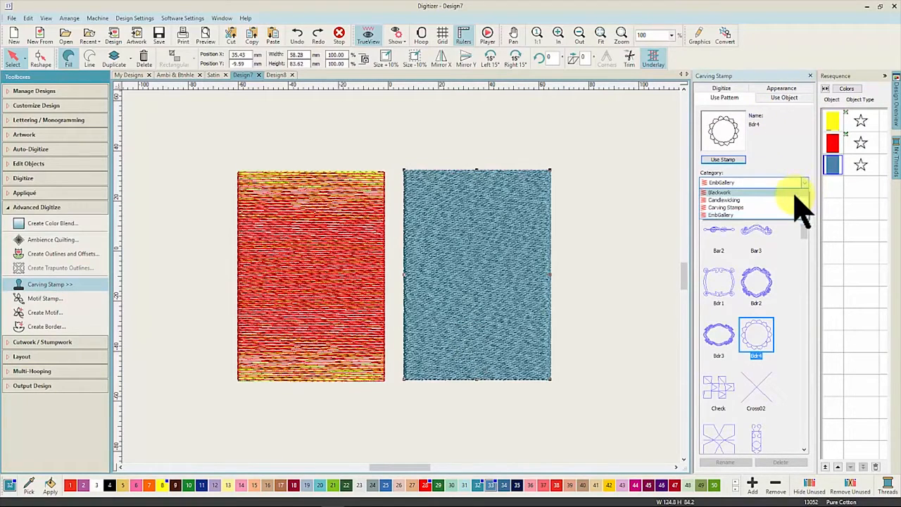
click(793, 207)
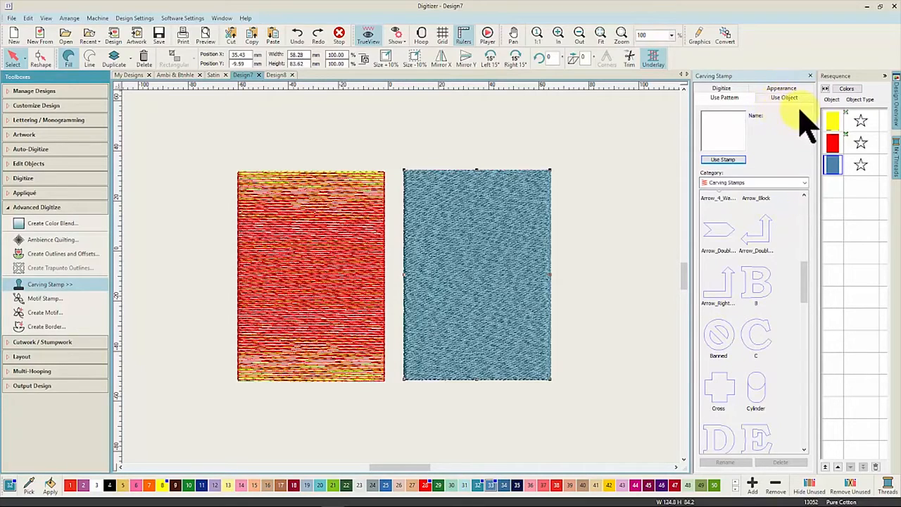
click(803, 182)
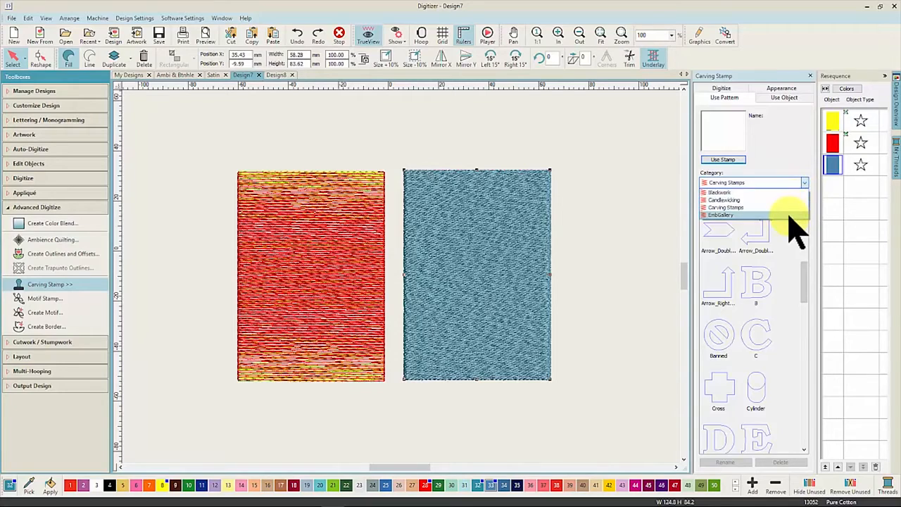
click(789, 215)
scroll(810, 246, up, 1)
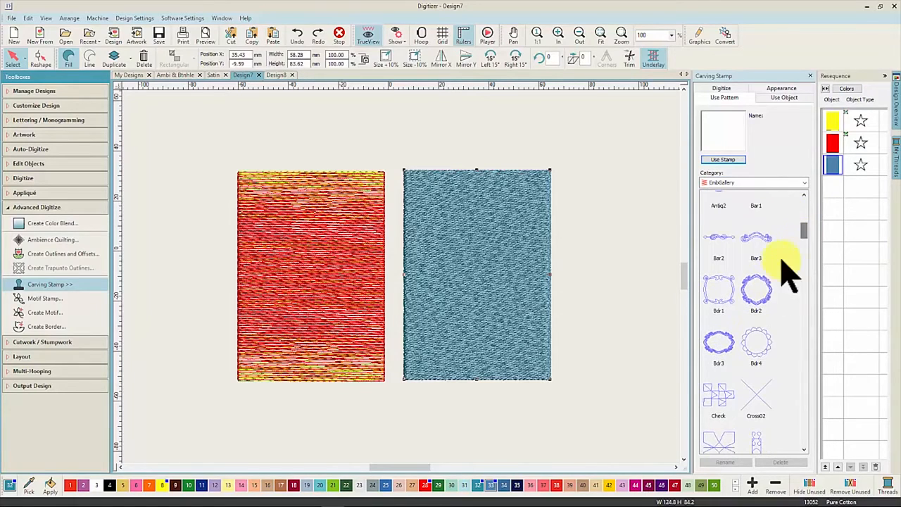
click(761, 344)
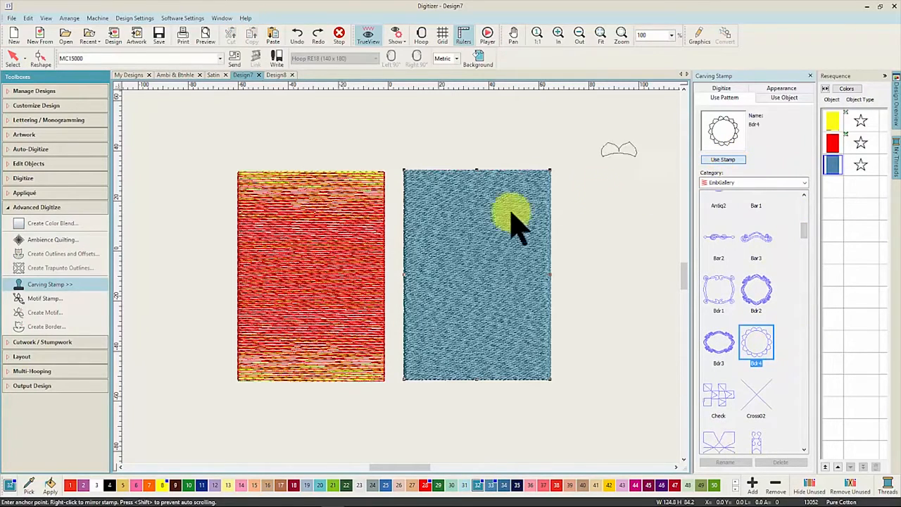
click(426, 252)
click(538, 267)
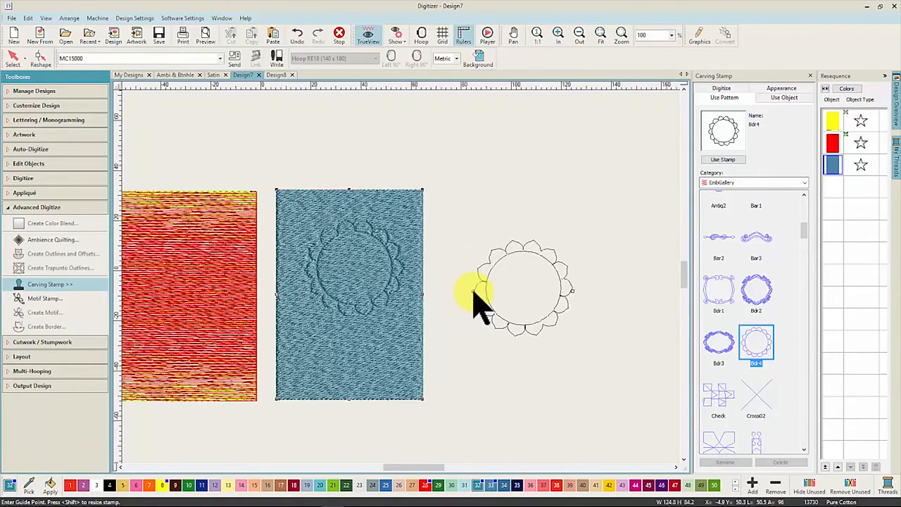
key(Escape)
Step: Reposition the carved border slightly down and left within the blue rectangle, and make it a raised stamp
click(40, 59)
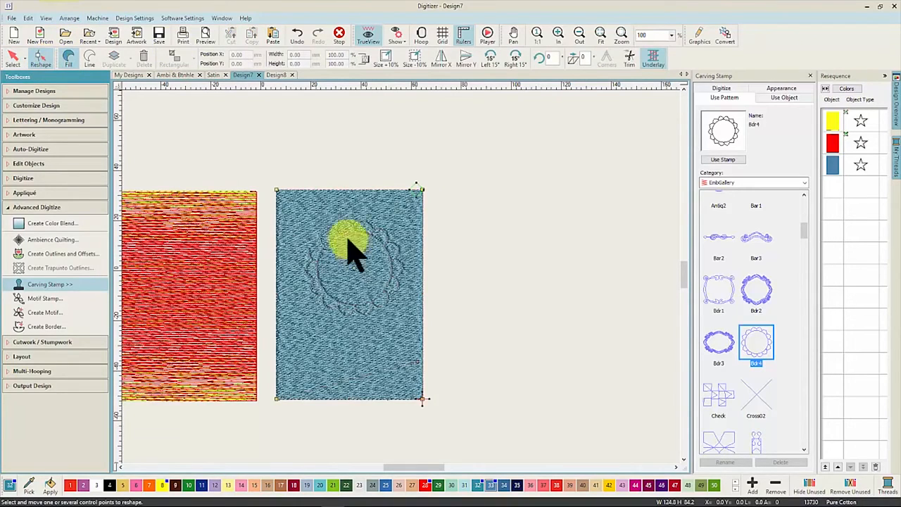
drag(354, 271, 346, 276)
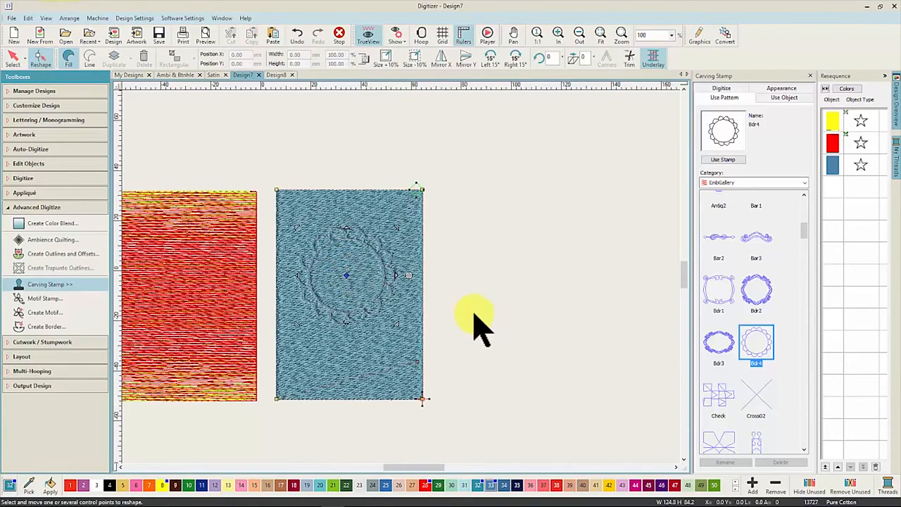
click(778, 89)
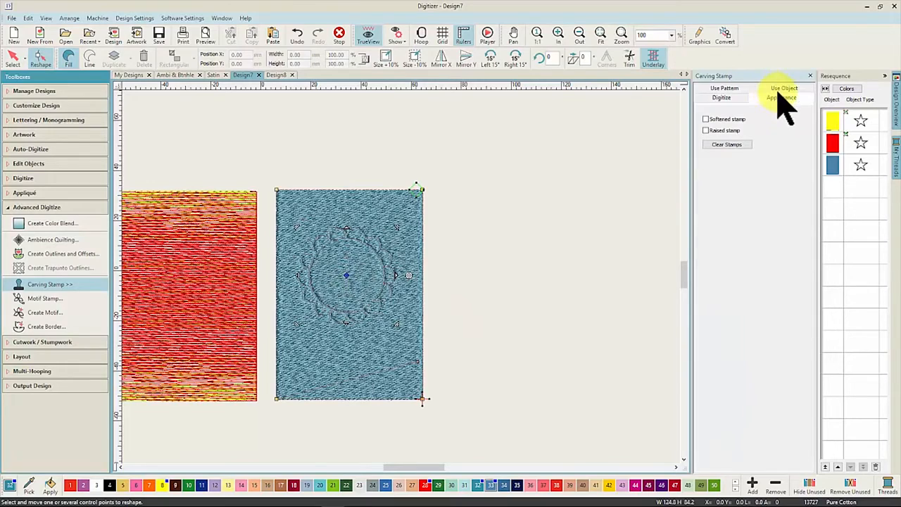
click(738, 130)
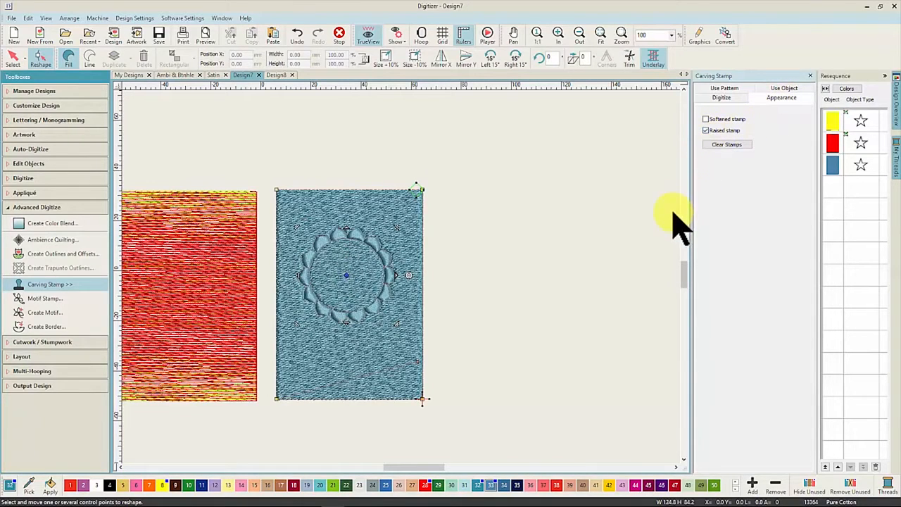
Step: Stamp the letter A from the Carving Stamps category inside the carved border on the blue rectangle
click(738, 89)
click(775, 182)
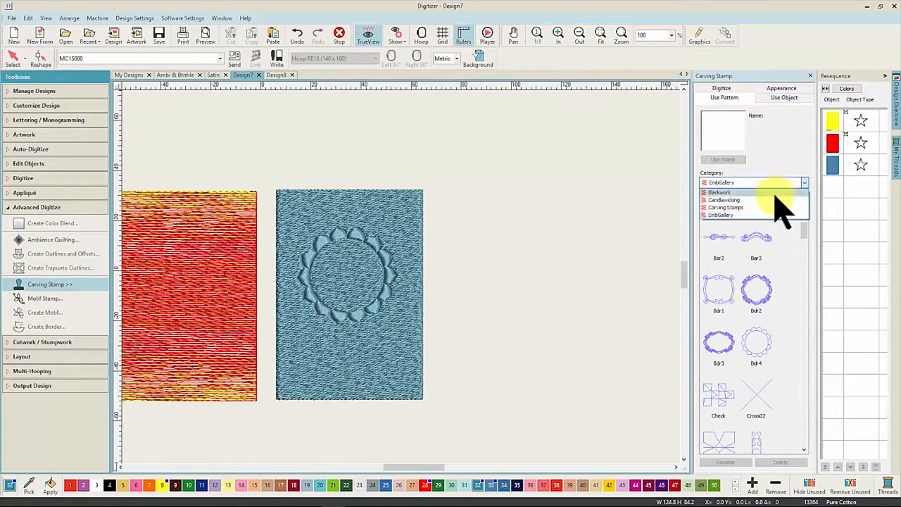
click(771, 207)
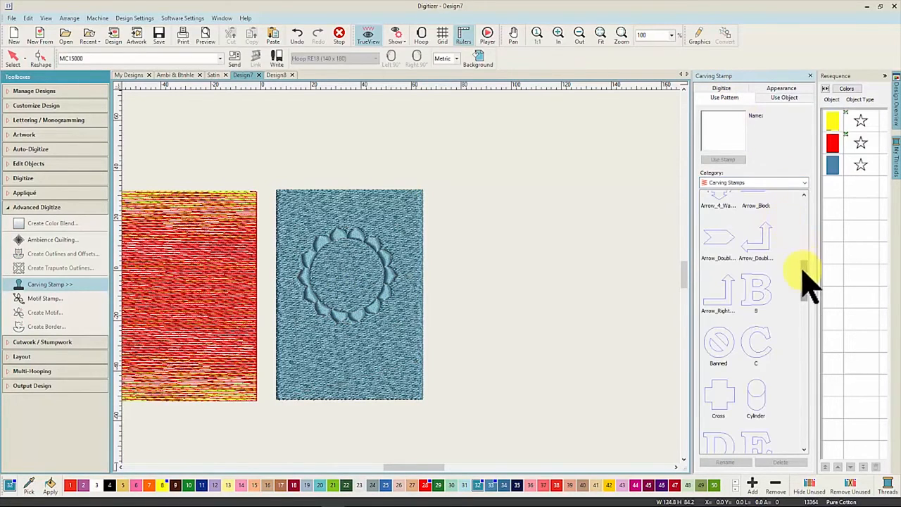
mouse_move(807, 268)
mouse_down()
mouse_move(811, 289)
mouse_move(809, 258)
mouse_up()
click(715, 238)
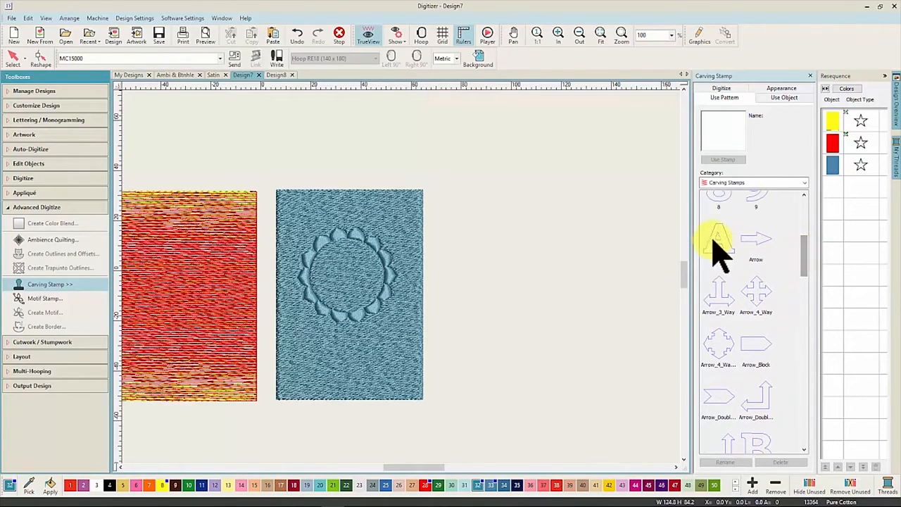
click(328, 291)
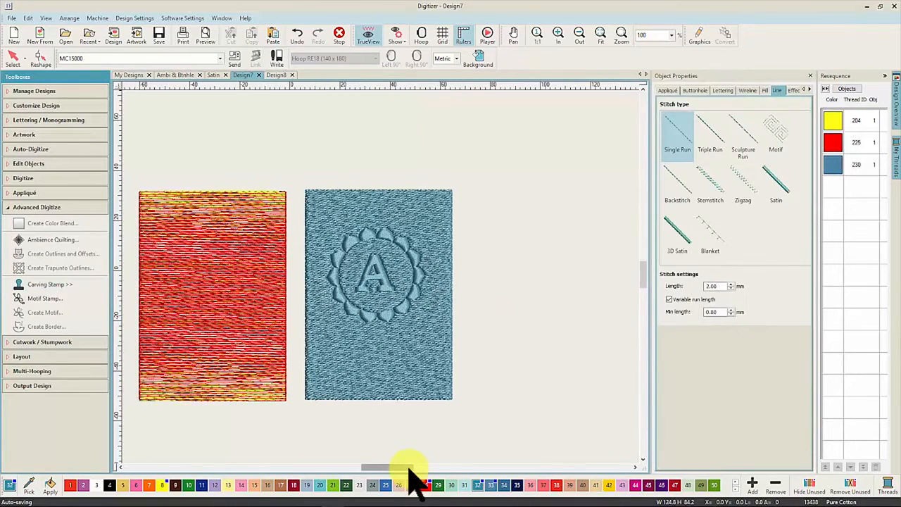
drag(409, 467, 401, 467)
Step: In the Satin design, apply 3D Satin with 4 layers to the four red petal outlines
click(215, 74)
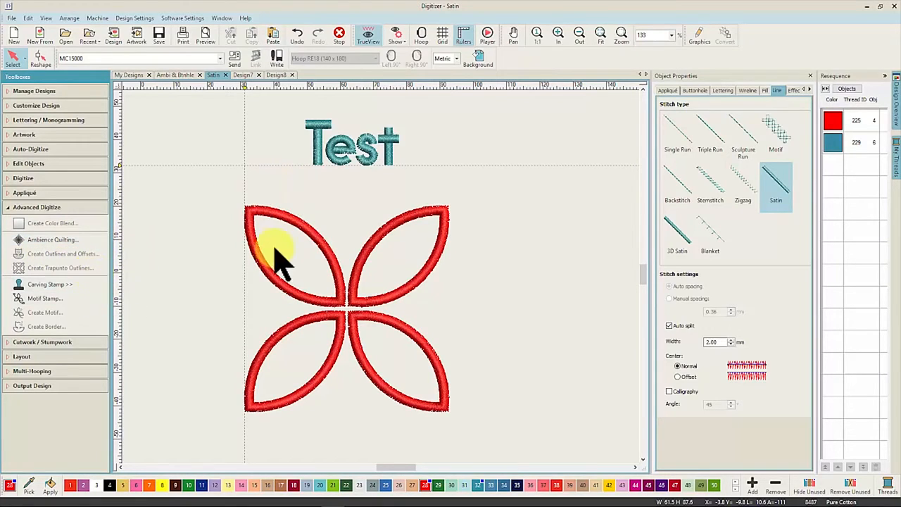
drag(205, 185, 511, 427)
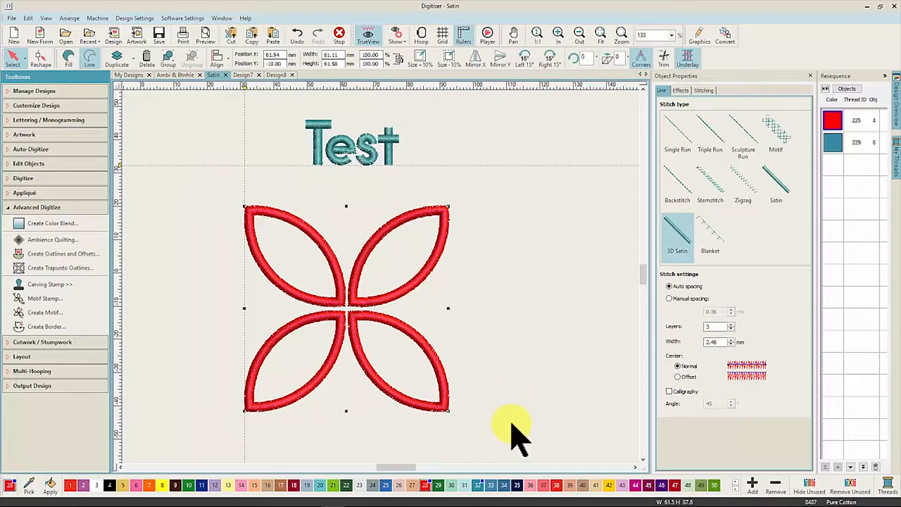
click(685, 243)
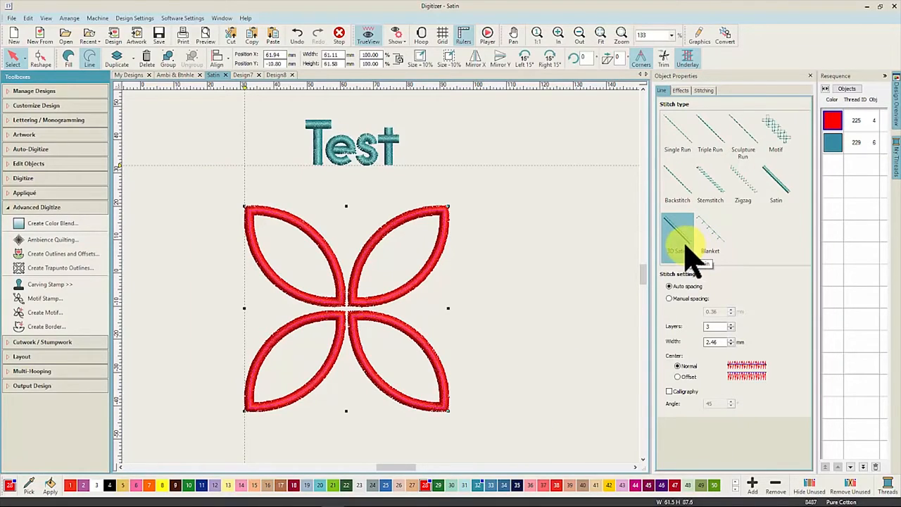
click(730, 324)
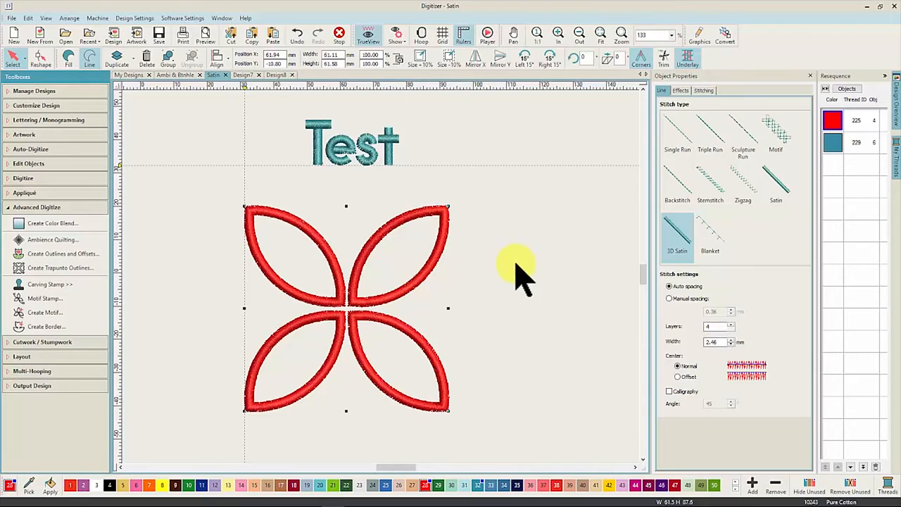
Step: Simulate the stitching of the red petals in the stitch player to examine how the layers build up
click(488, 35)
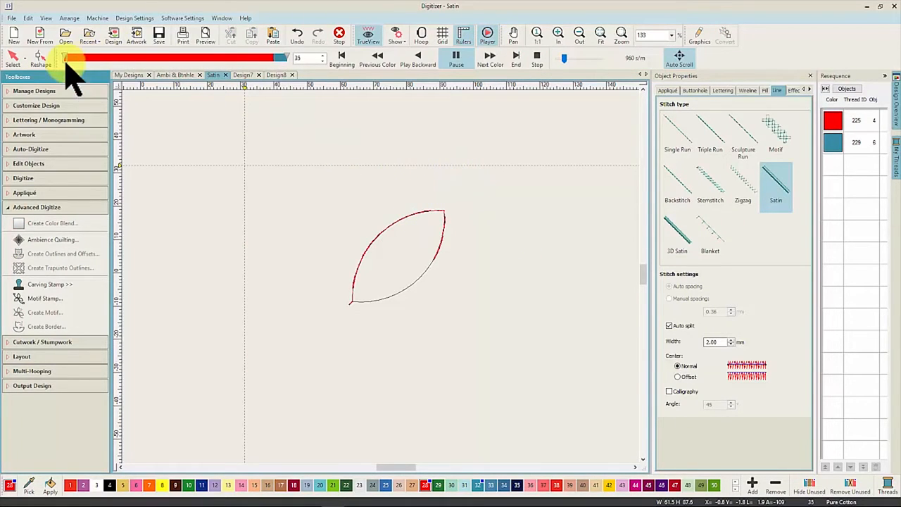
drag(72, 59, 123, 93)
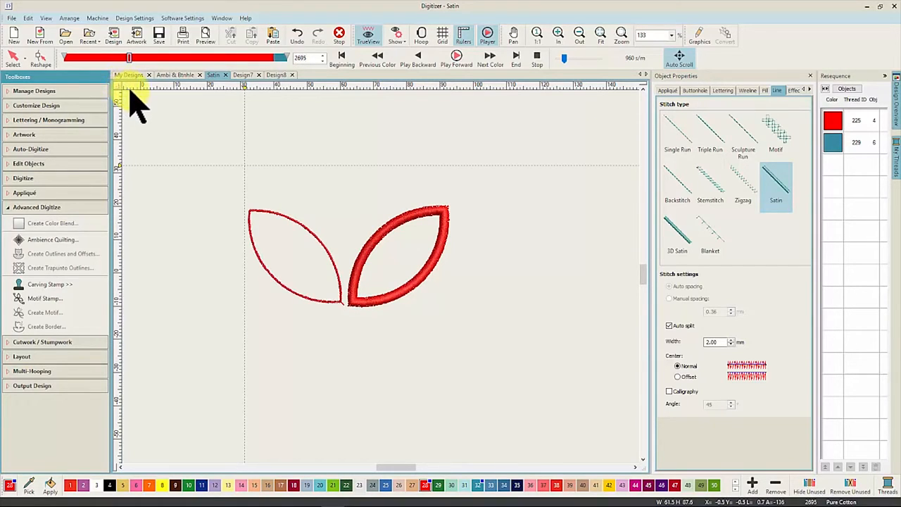
drag(136, 92, 183, 102)
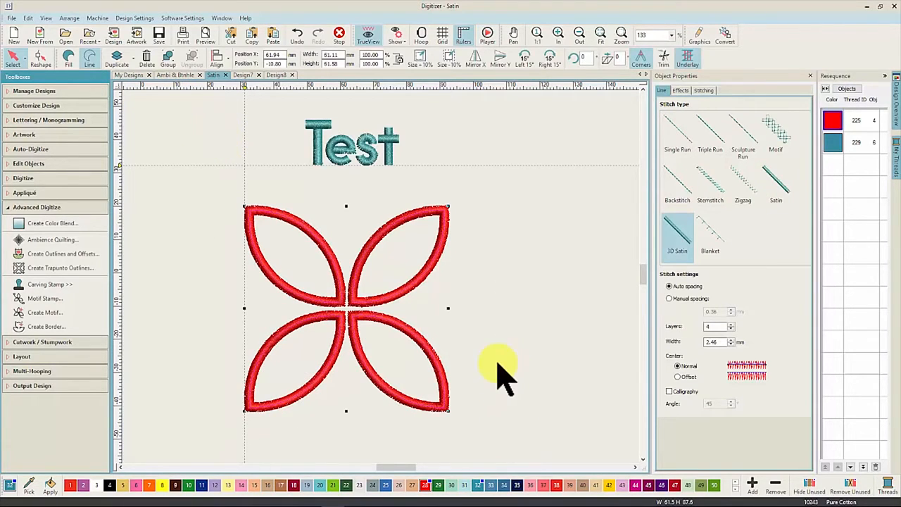
Step: Create triple trapunto outlines in 002 Janome Polyester with a 1 mm offset around the four petals, and undo them
click(79, 271)
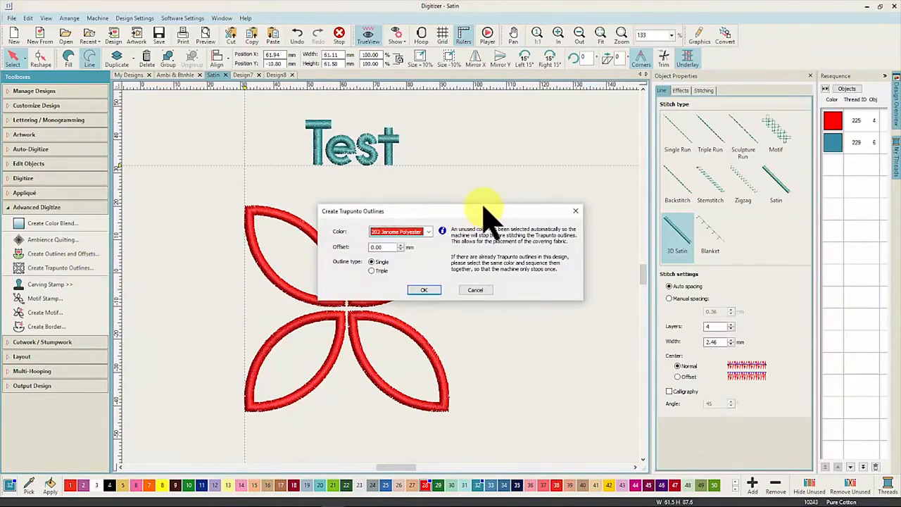
drag(484, 211, 568, 176)
click(512, 197)
click(501, 245)
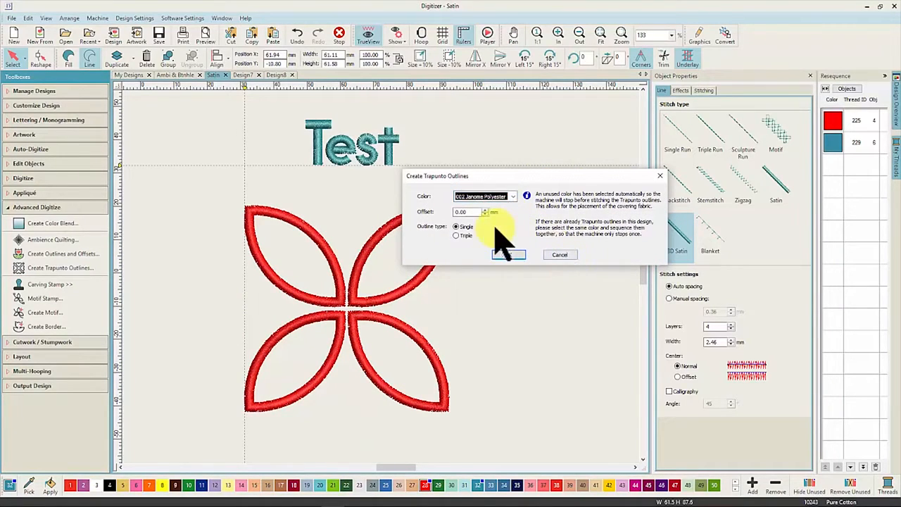
click(456, 235)
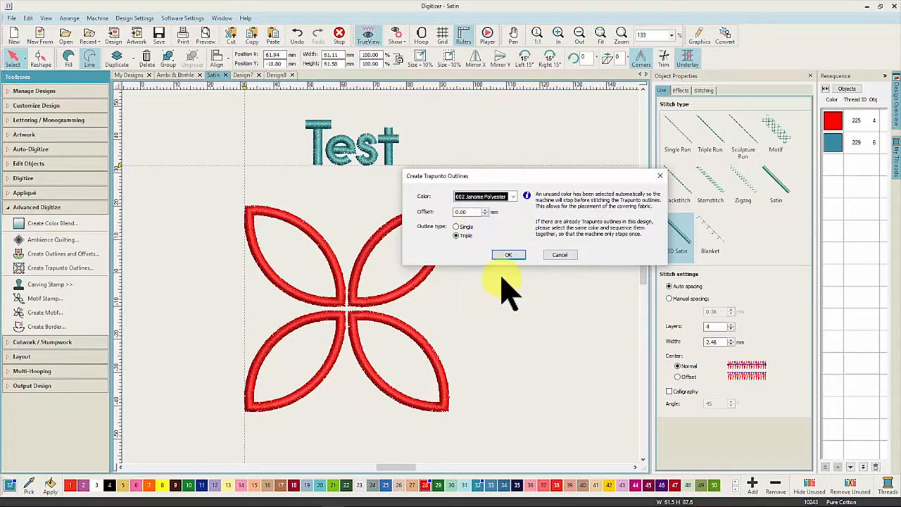
double_click(470, 212)
text(1)
click(508, 255)
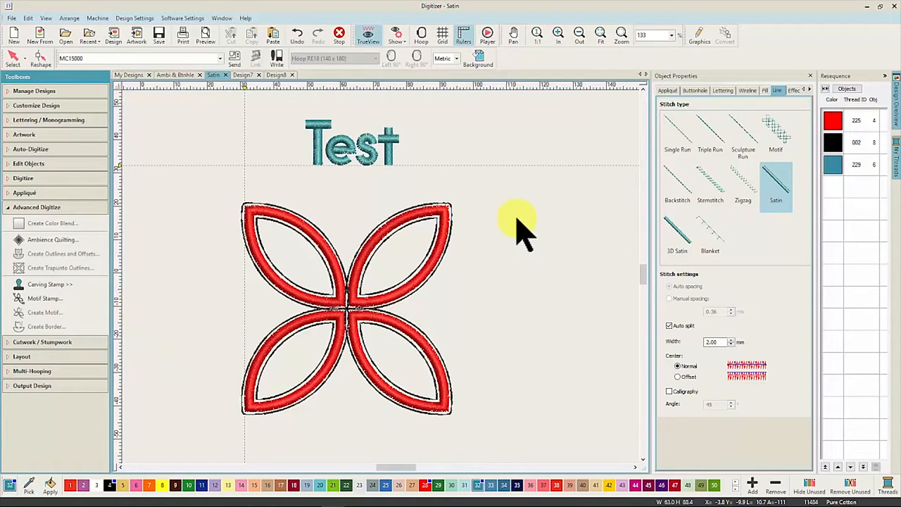
key(ctrl+z)
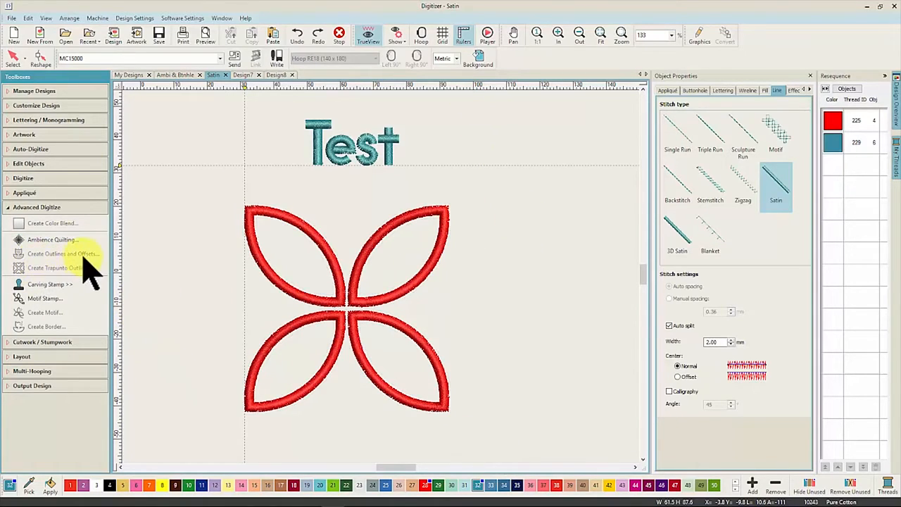
Step: Review the Outlines and Offsets options for the upper-left red petal without applying them
click(274, 213)
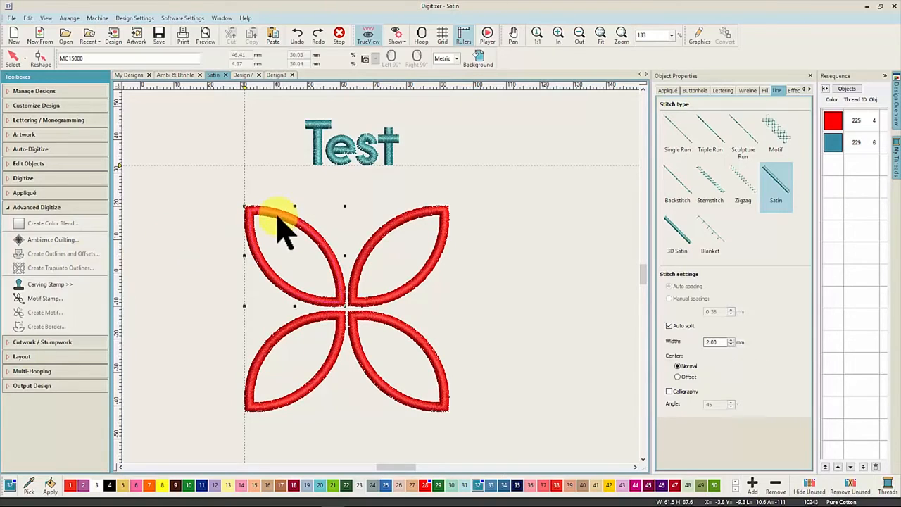
click(56, 253)
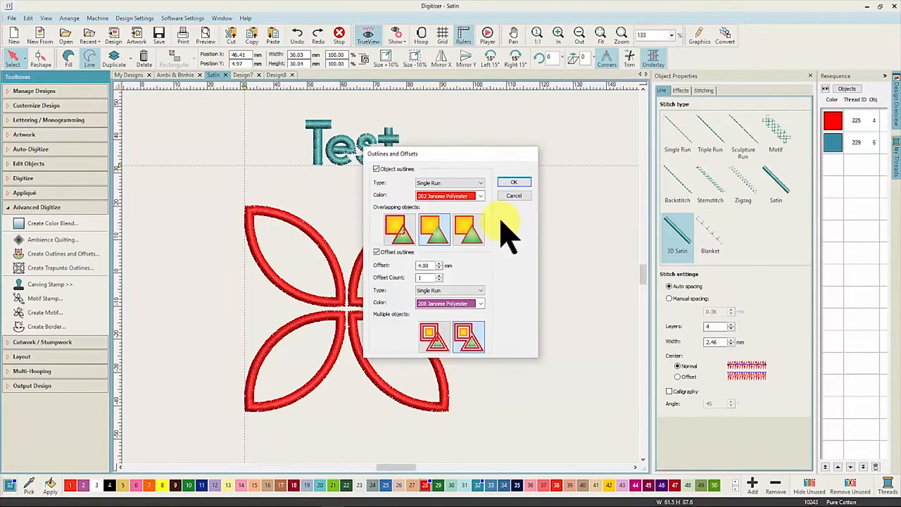
key(Escape)
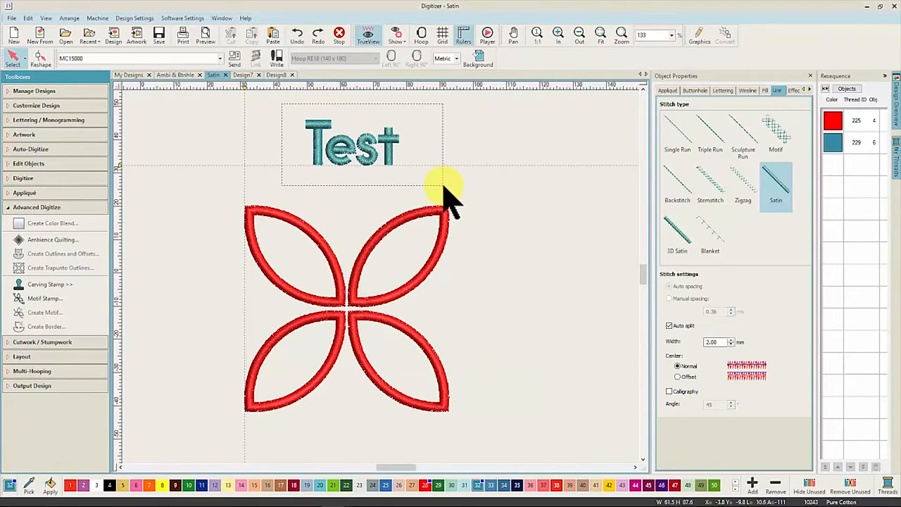
Step: Turn on Calligraphy at 45° for the Test lettering, and place vertical guides along its left and right edges
drag(444, 186, 444, 187)
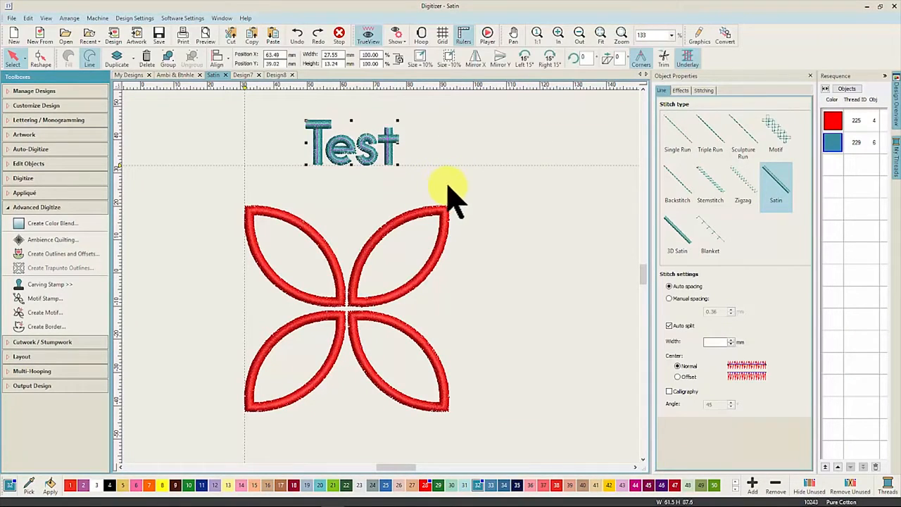
click(670, 392)
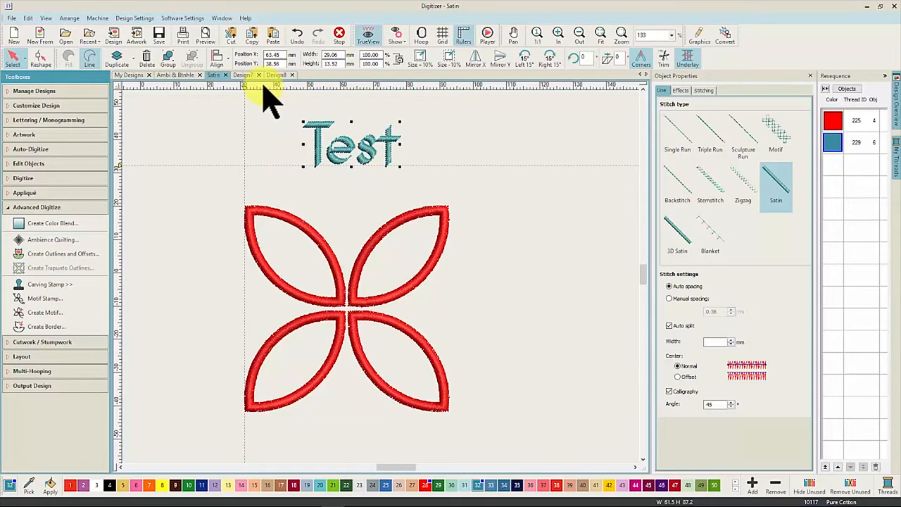
click(427, 87)
drag(426, 88, 403, 97)
drag(243, 89, 301, 91)
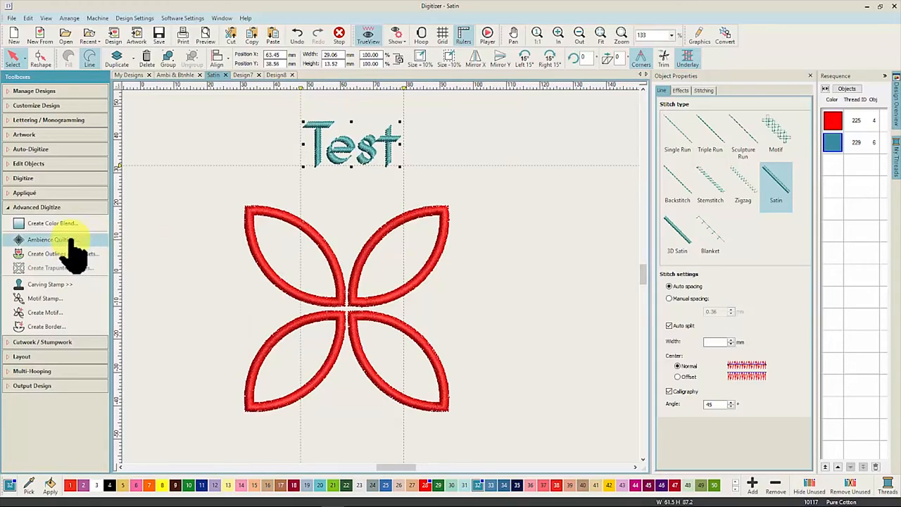
Step: Switch to the Ambi & Btnhle design and change the measurement units to U.S
click(177, 75)
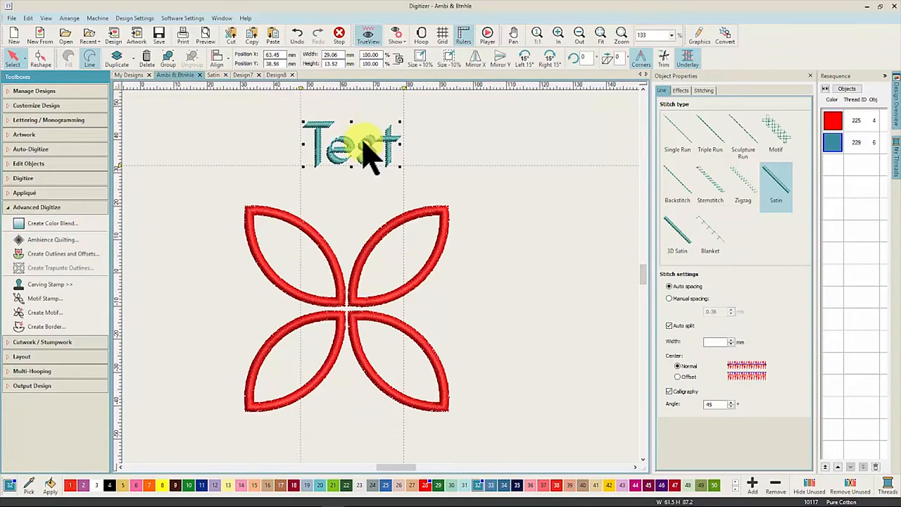
drag(336, 211, 503, 370)
click(62, 241)
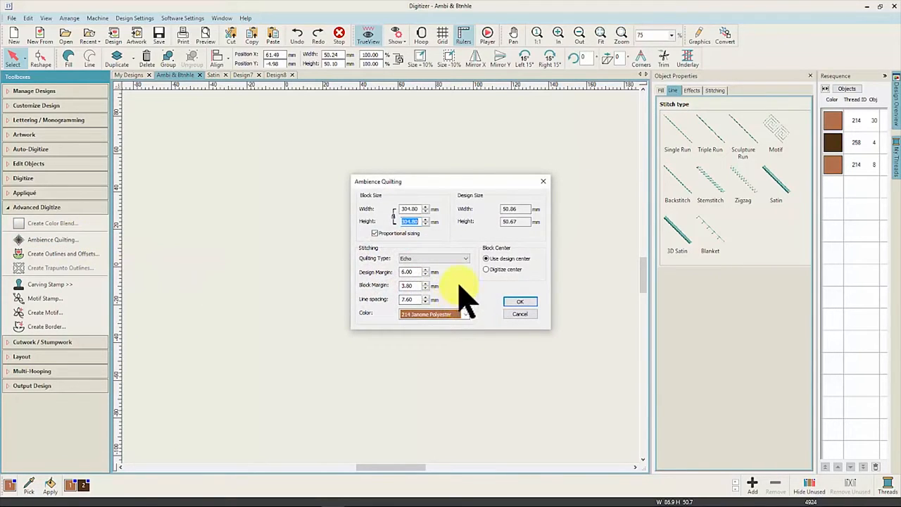
click(545, 182)
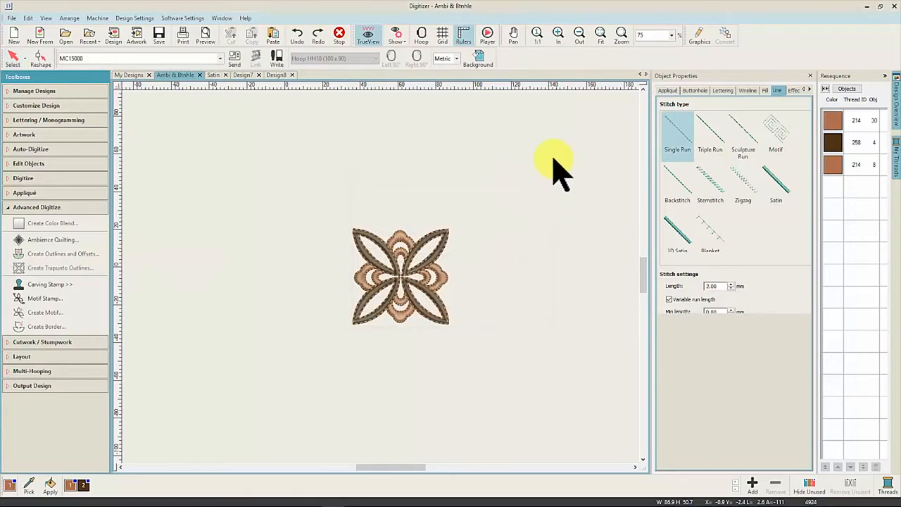
click(456, 59)
click(455, 75)
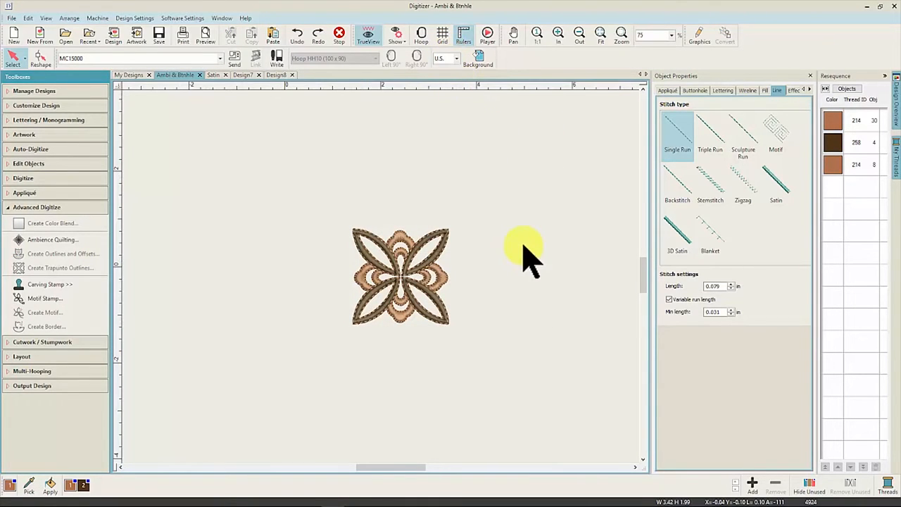
Step: Create Echo ambience quilting in an 8 in square block around the whole design, and undo it
drag(308, 209, 504, 373)
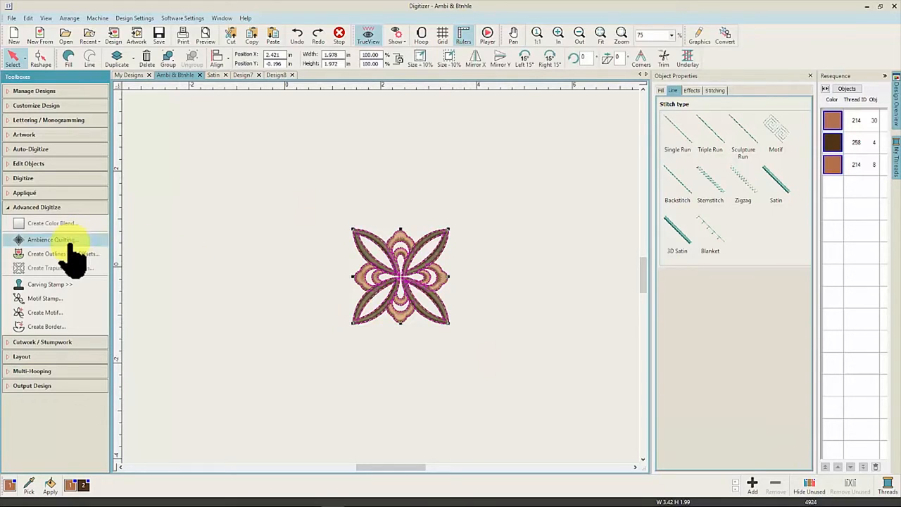
click(97, 244)
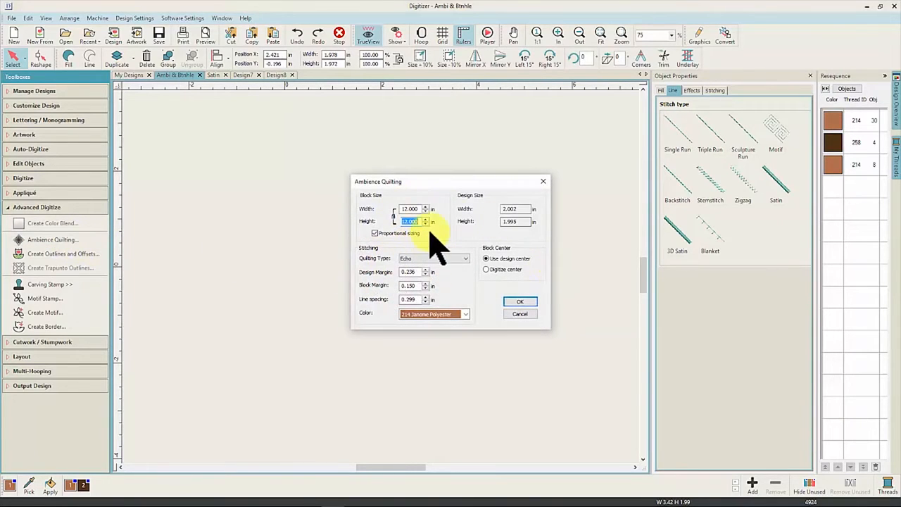
drag(419, 208, 383, 210)
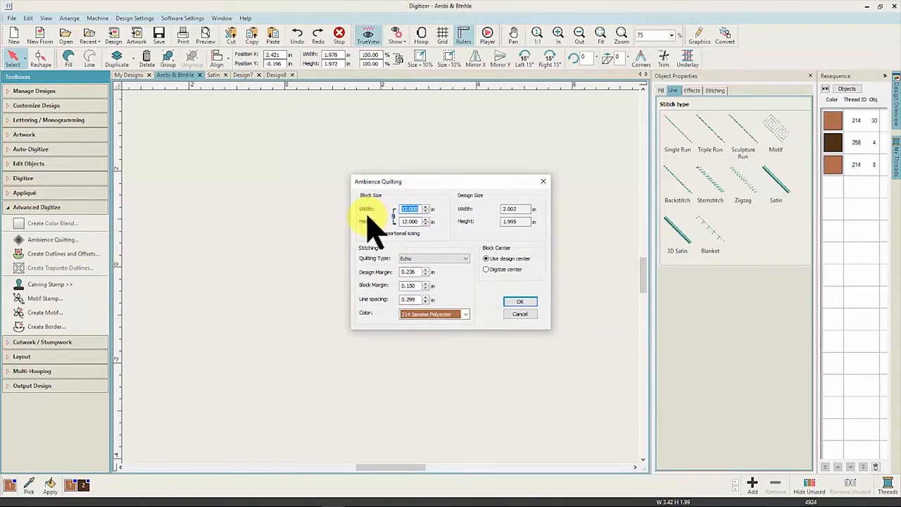
text(8)
click(461, 270)
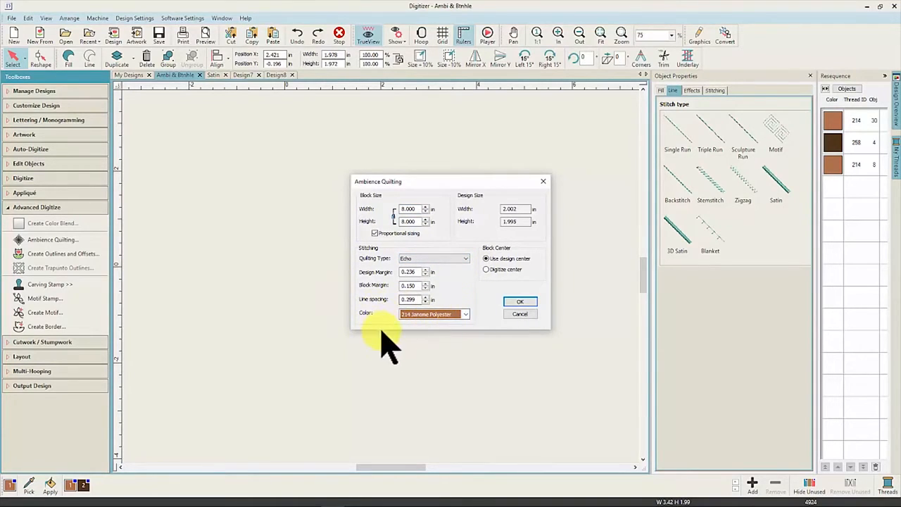
click(521, 302)
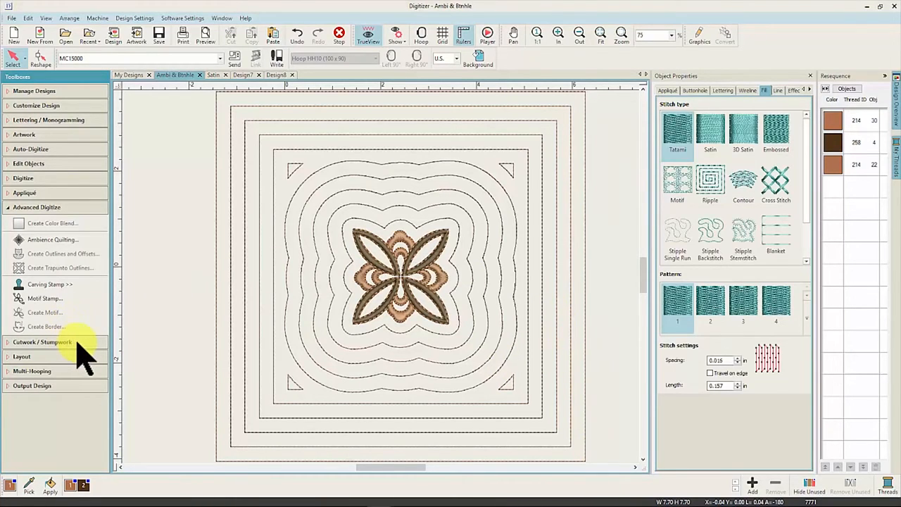
click(83, 357)
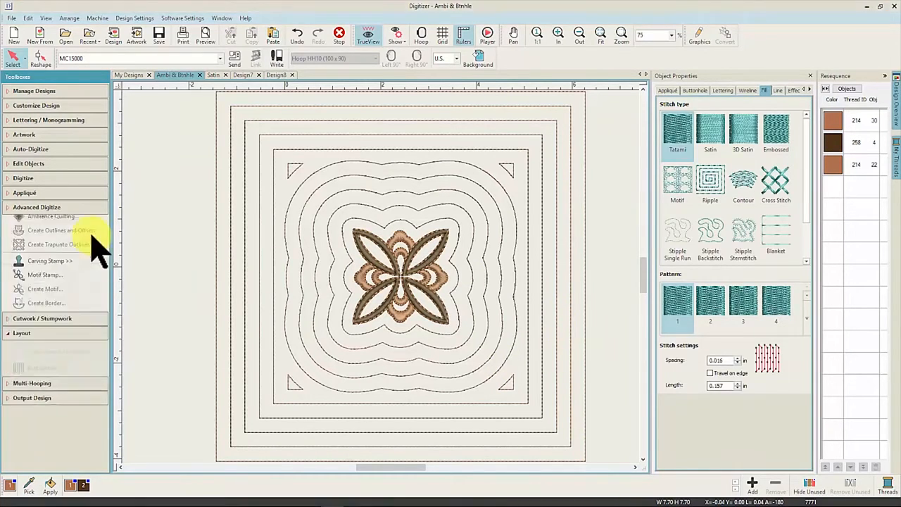
click(296, 35)
click(299, 37)
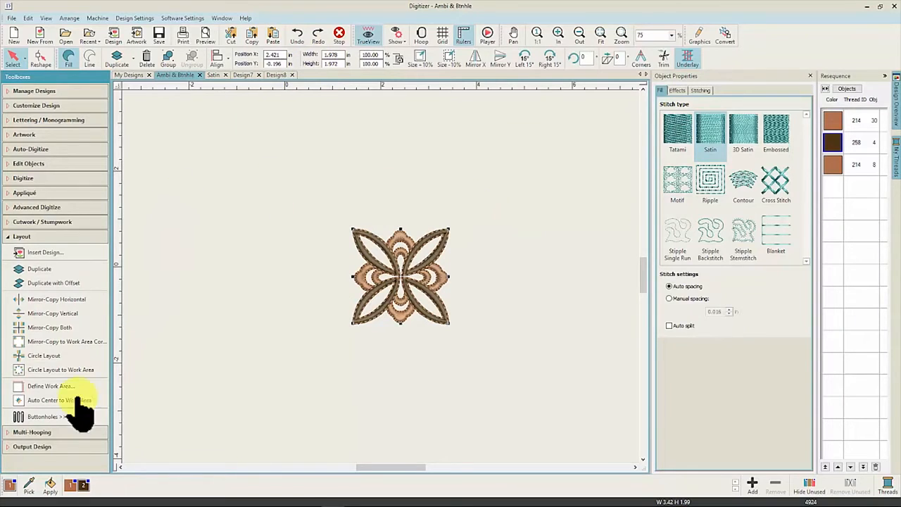
Step: Place a single vertical buttonhole with rounded ends and a 0.79 in slit at the center of the design
click(46, 418)
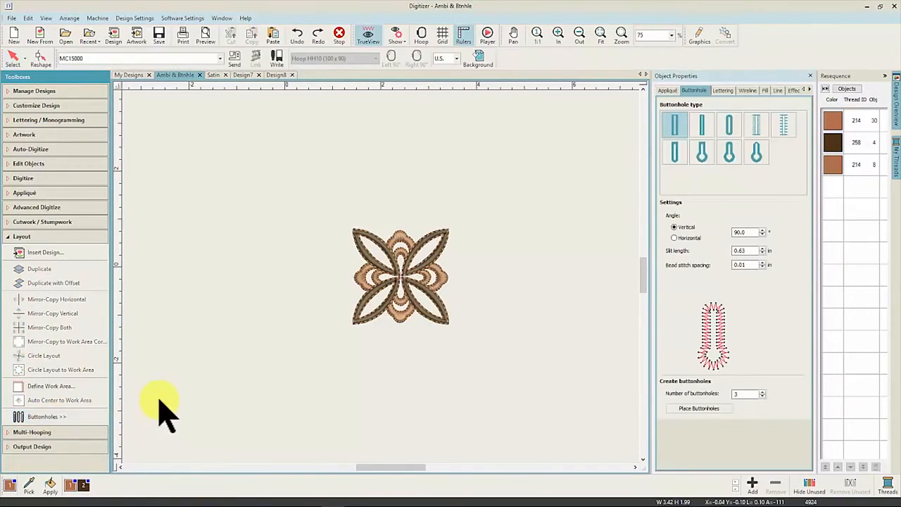
click(729, 124)
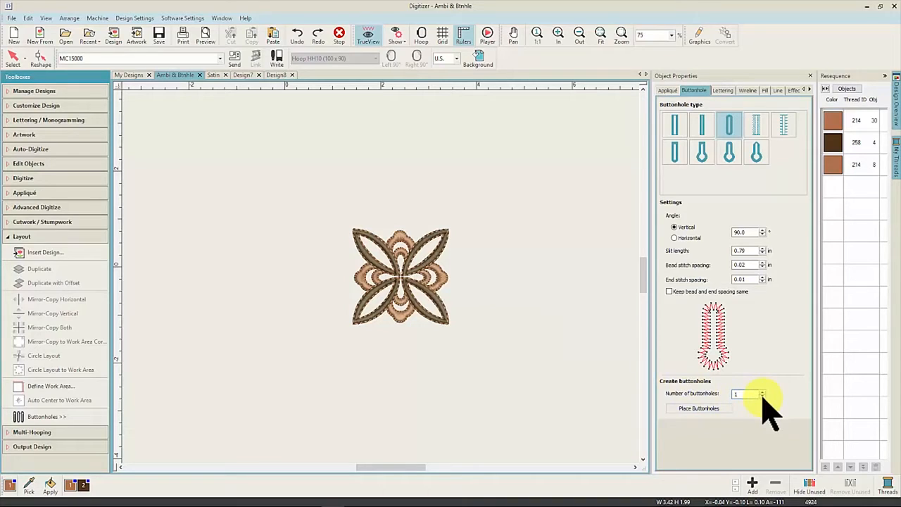
click(699, 409)
click(402, 293)
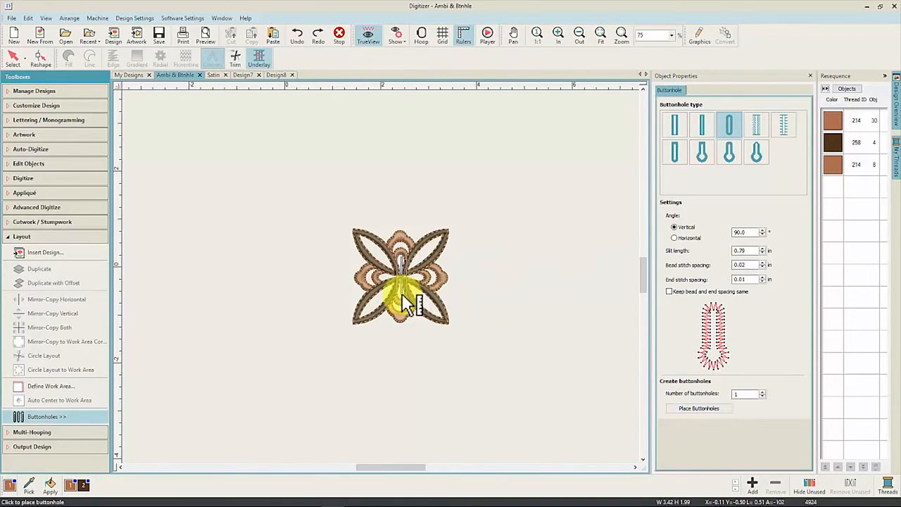
Step: Remove the overlapping stitches beneath the buttonhole
click(29, 164)
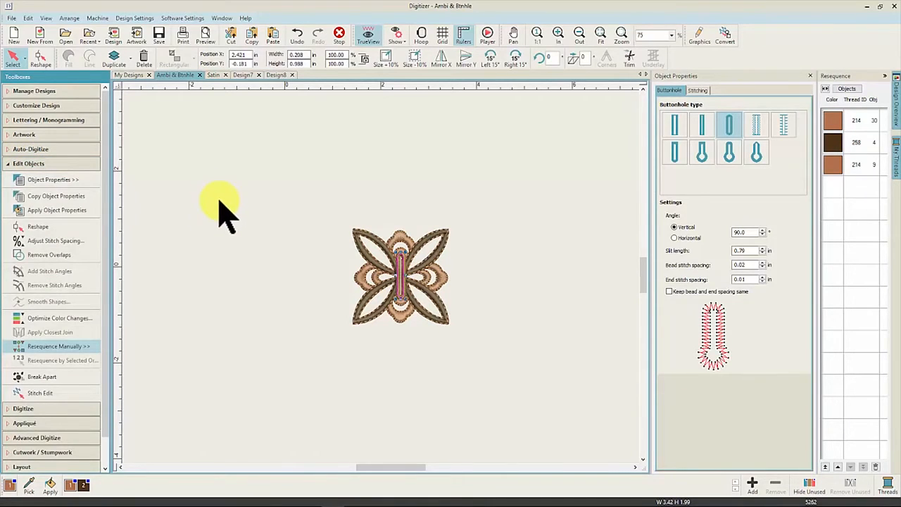
click(71, 254)
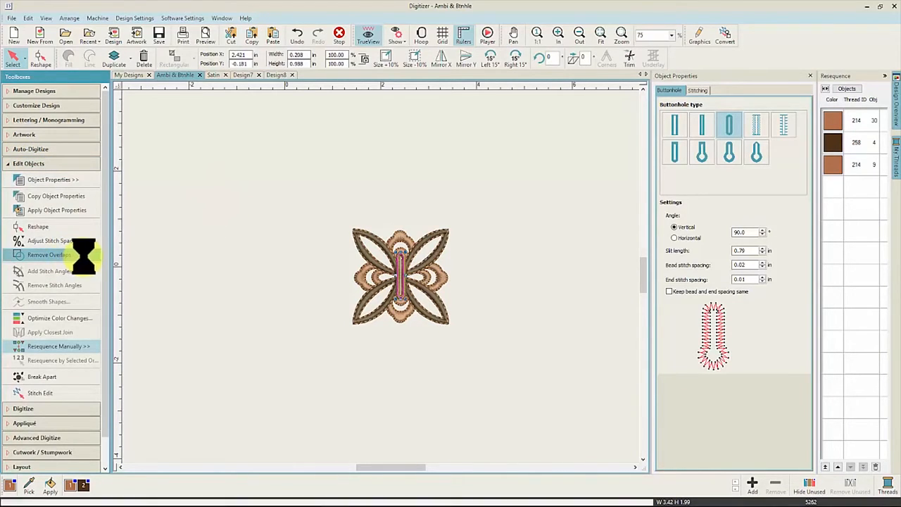
click(600, 34)
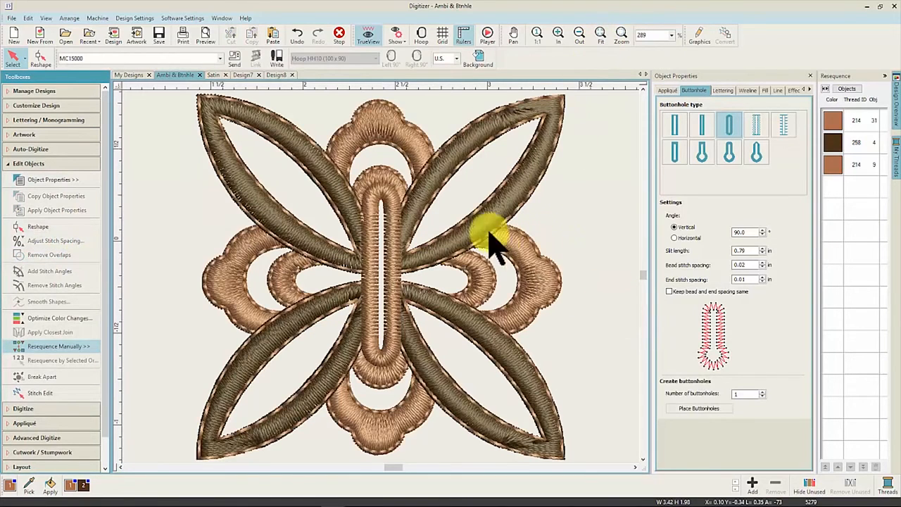
Step: Move the buttonhole off the design to inspect the cut-out beneath it, and undo the move
click(382, 203)
drag(394, 224, 194, 203)
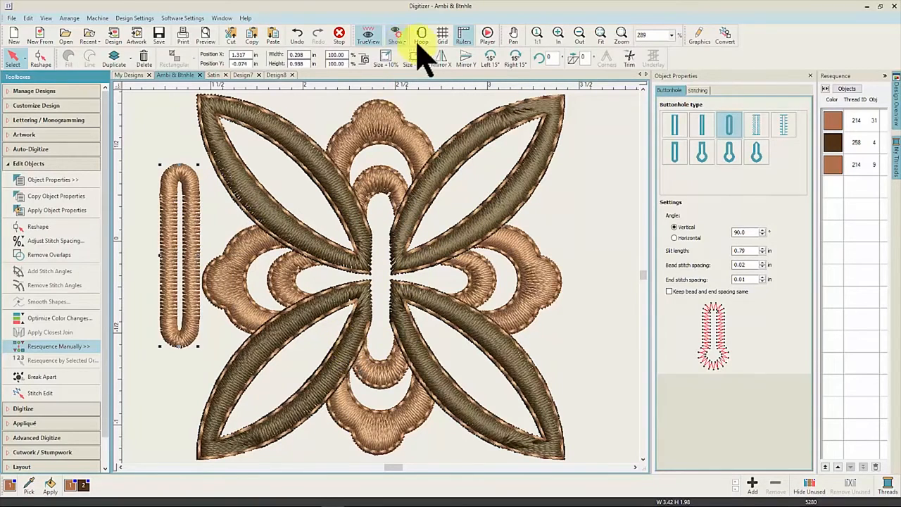
click(297, 35)
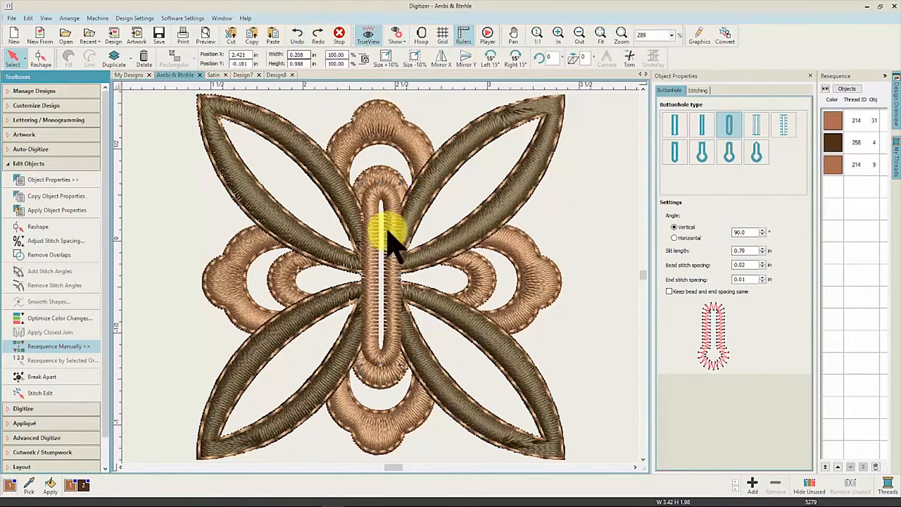
click(611, 362)
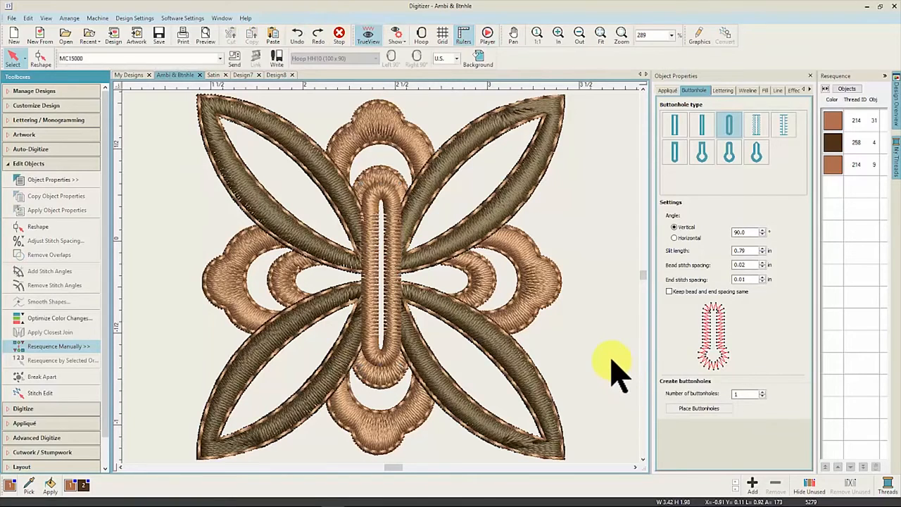
Step: Insert the pink flower design with green scrolling leaves from the Flowers folder into the empty Design8
click(60, 467)
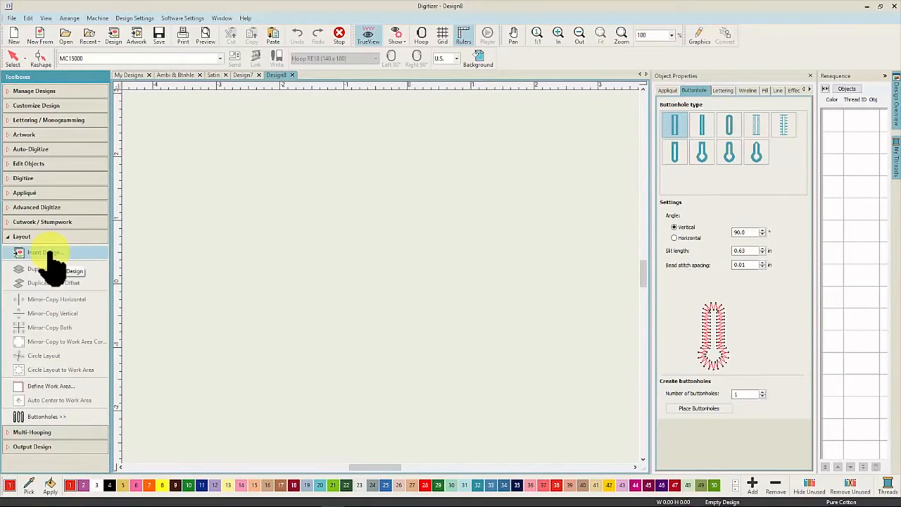
click(44, 253)
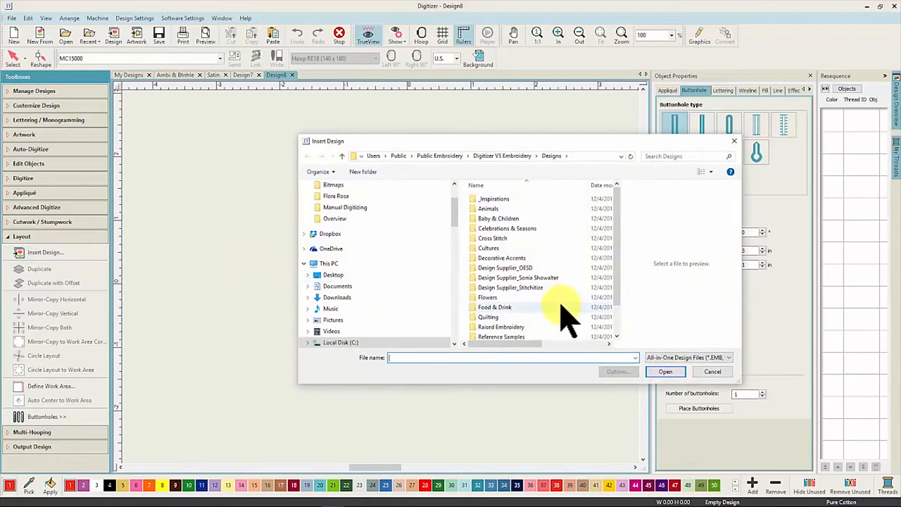
click(495, 297)
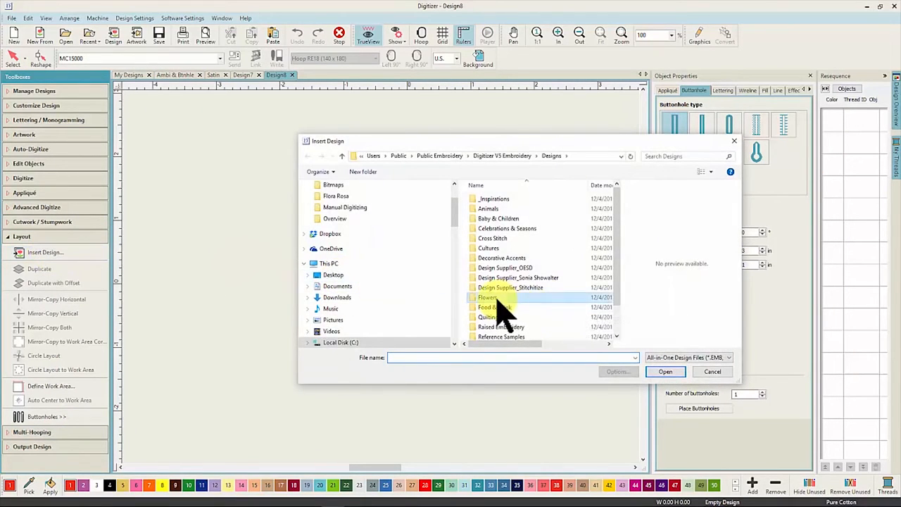
double_click(541, 299)
drag(616, 201, 611, 302)
click(567, 271)
click(674, 373)
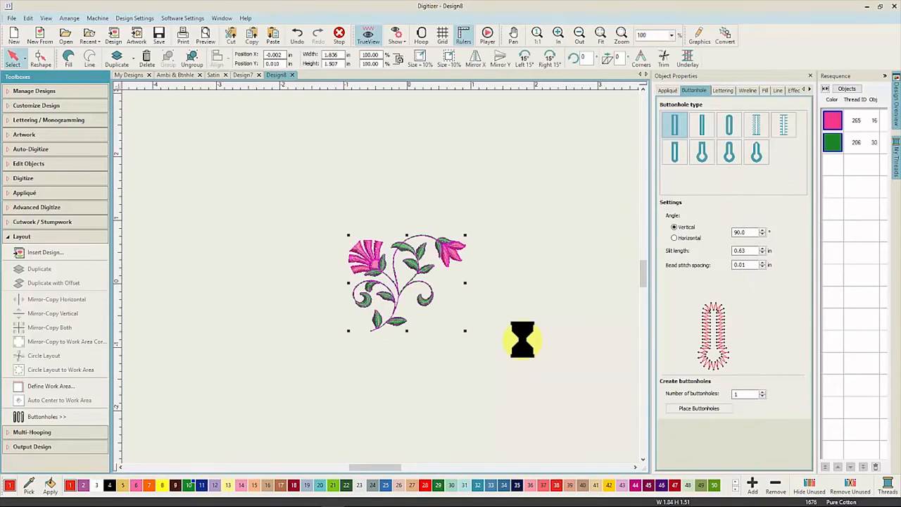
Step: Make a five-piece Circle Layout of the flower design around a point below it, and undo it
click(67, 357)
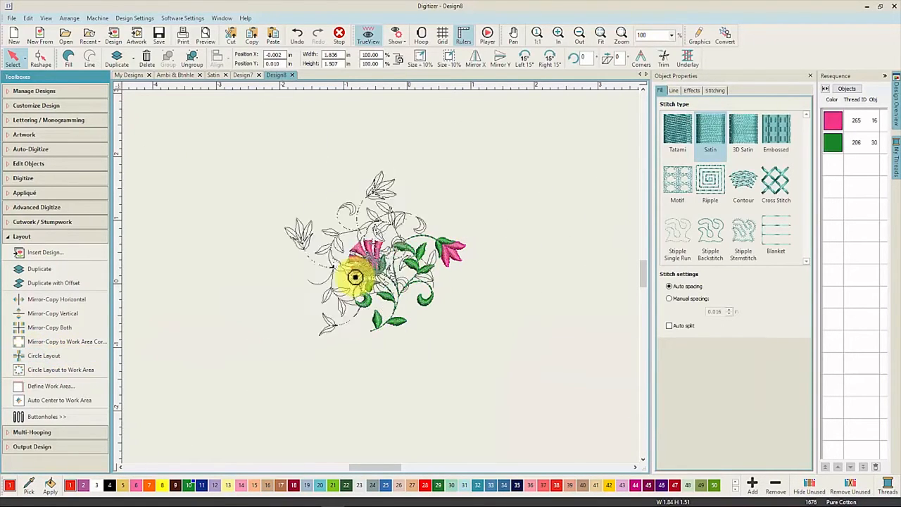
click(348, 339)
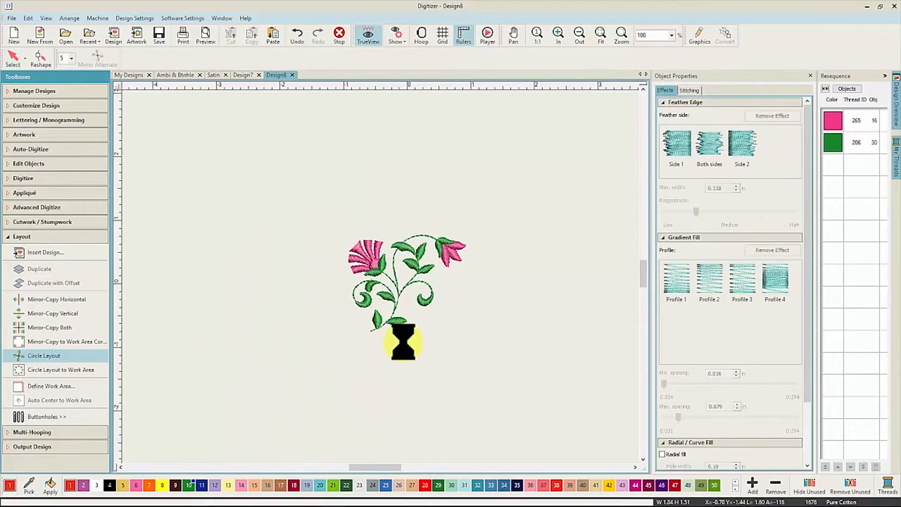
key(ctrl+z)
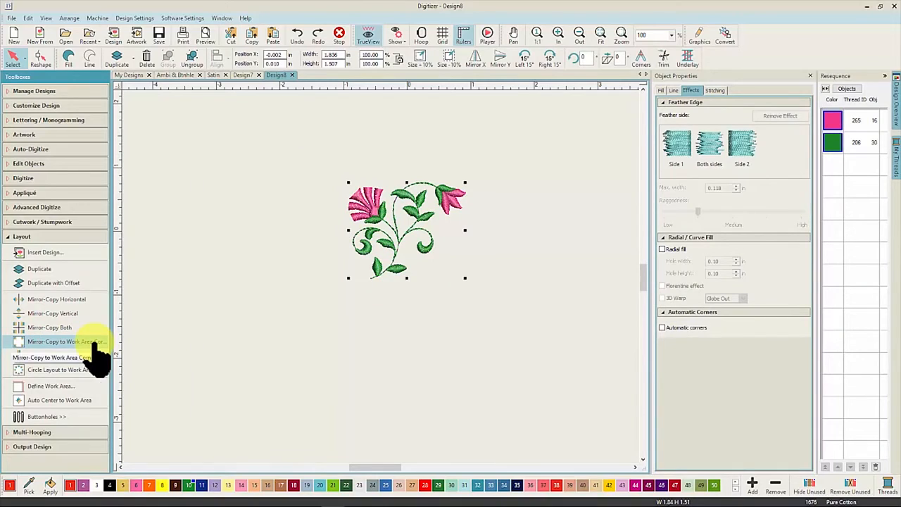
Step: Mirror-copy the flower design horizontally so the two small blossoms face each other, and undo it
click(81, 304)
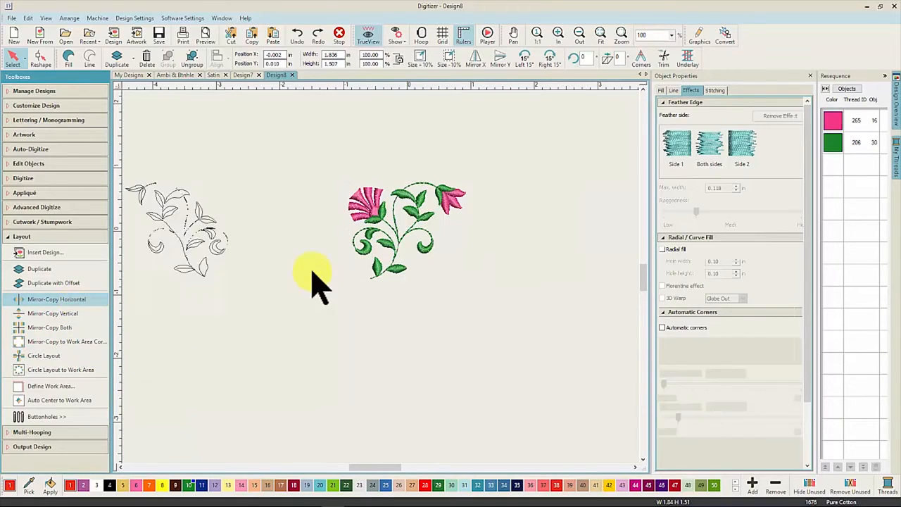
click(468, 248)
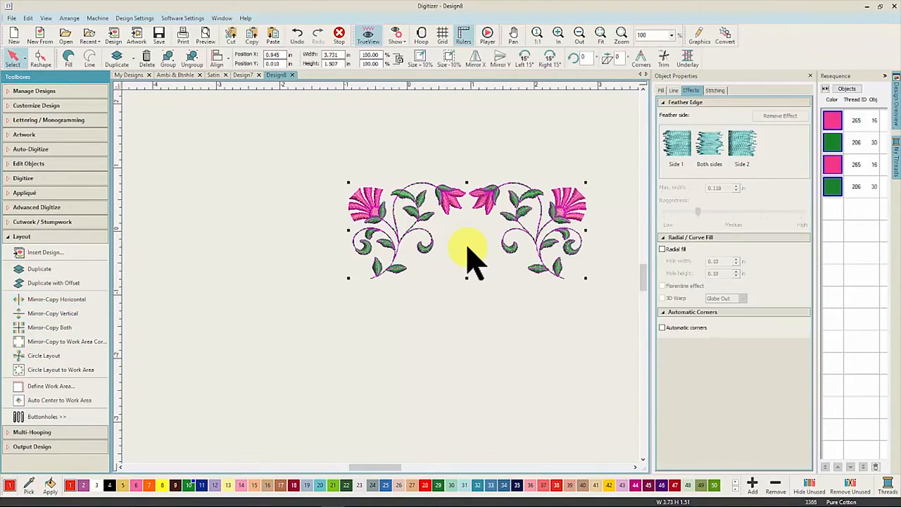
key(ctrl+z)
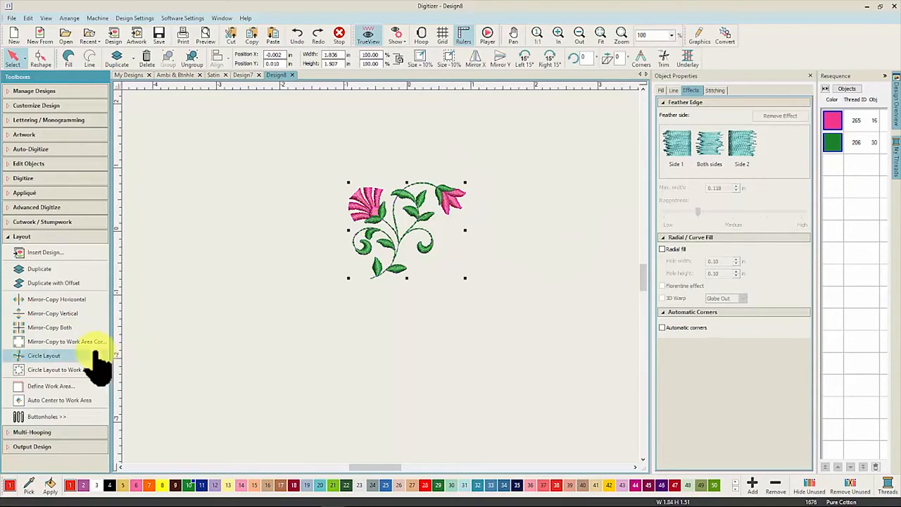
Step: Mirror-copy the flower design both horizontally and vertically into a four-part frame, and optimize its color changes
click(51, 327)
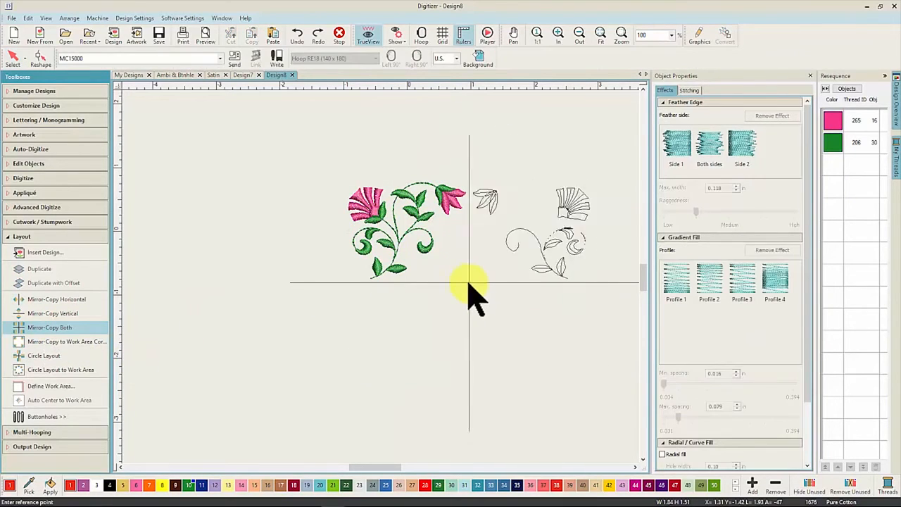
click(468, 294)
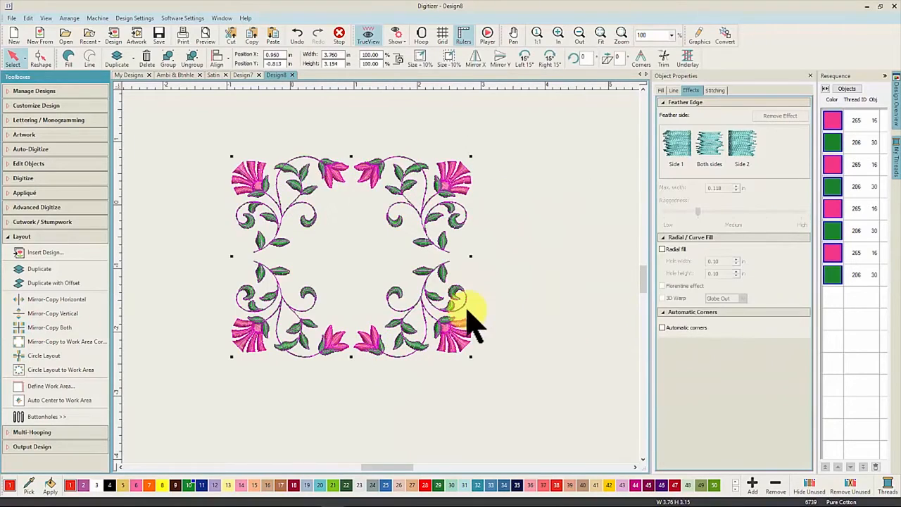
click(14, 107)
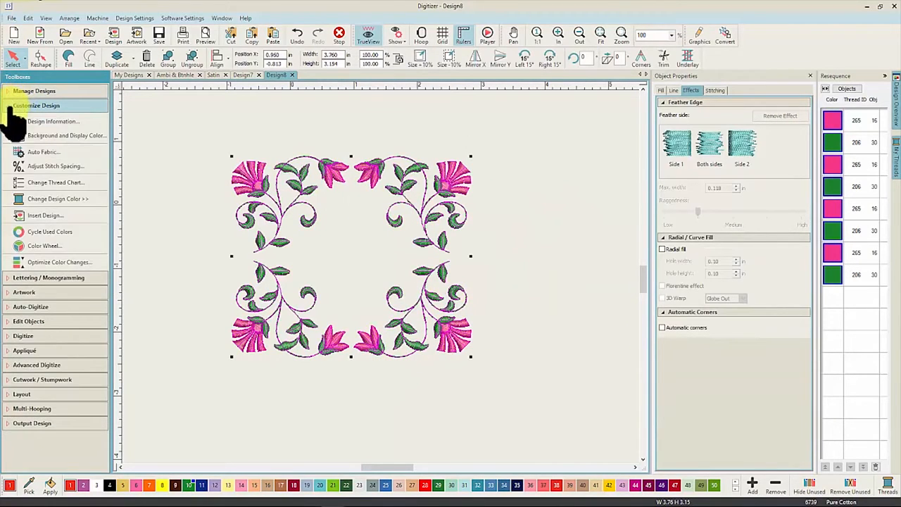
click(58, 263)
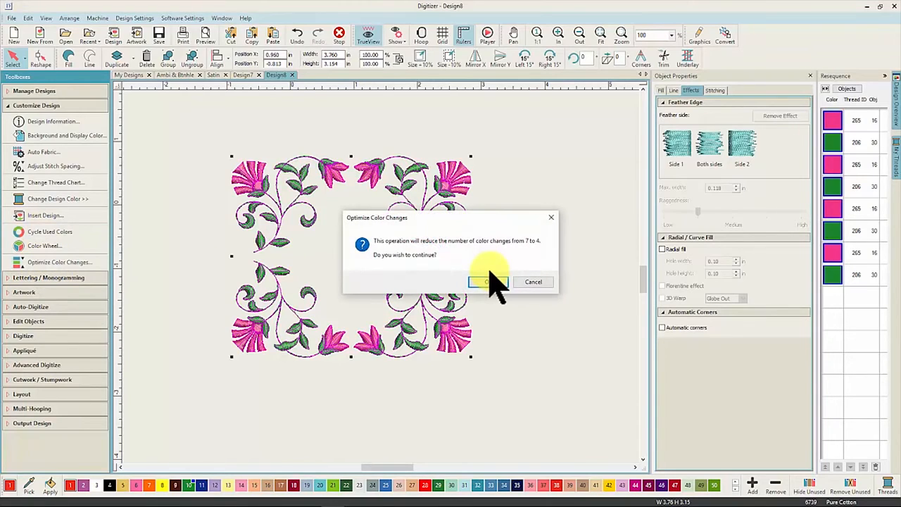
click(497, 284)
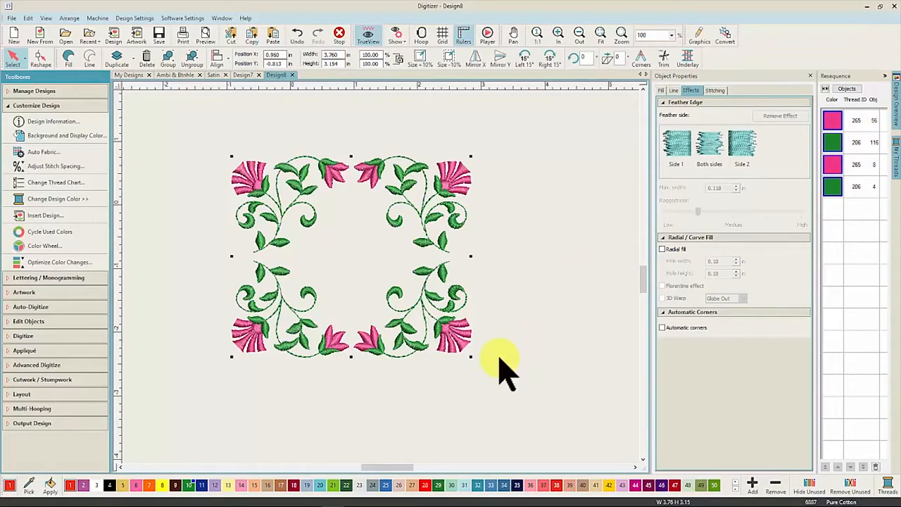
Step: Open the recently used design multi-hoop.EMB with its whole hoop in view
click(95, 409)
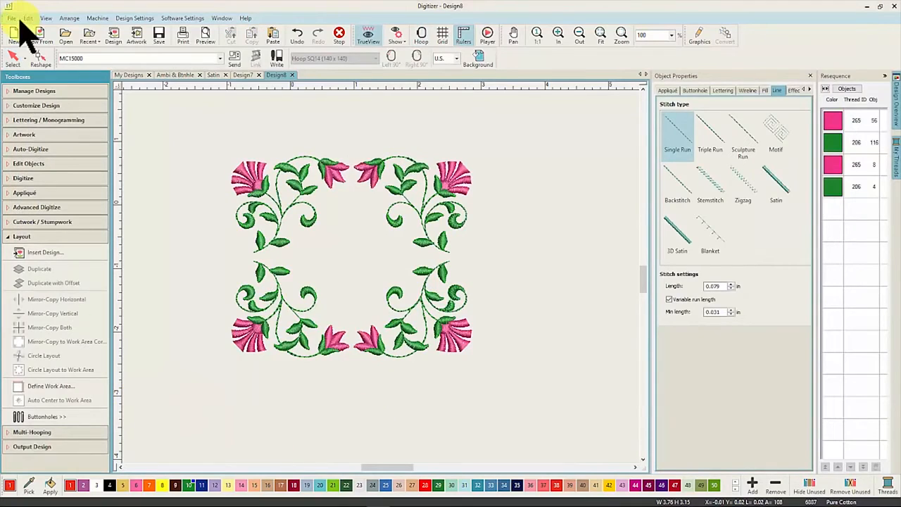
click(12, 19)
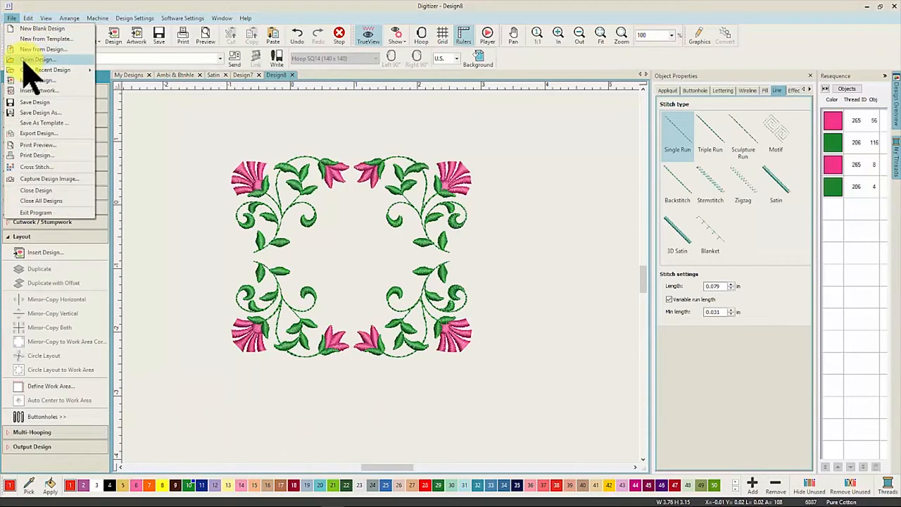
mouse_move(31, 71)
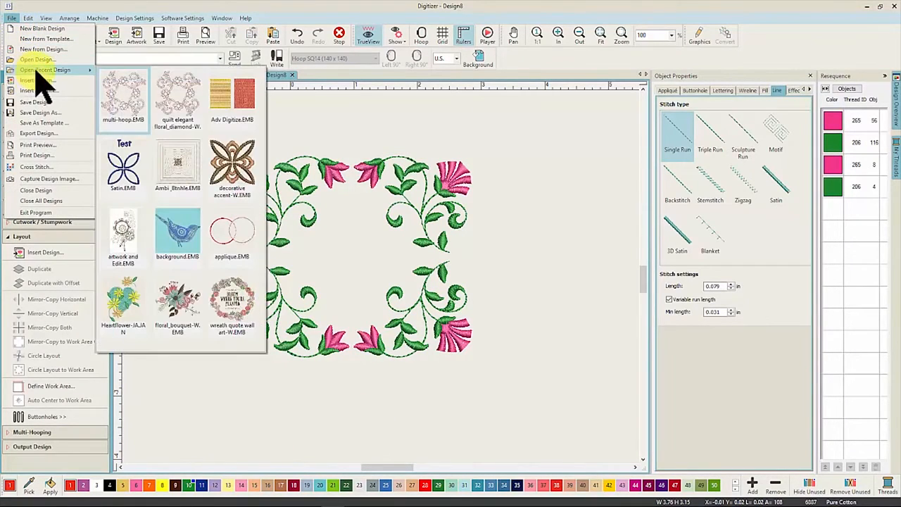
click(124, 110)
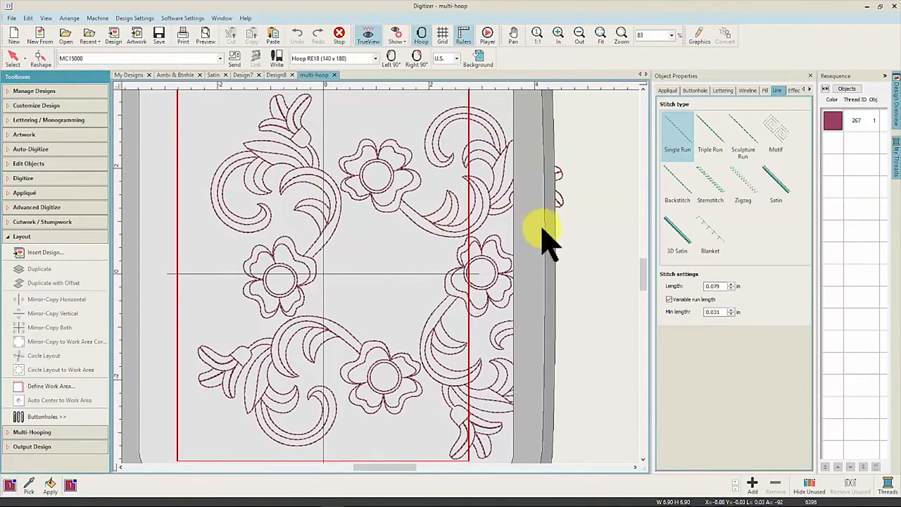
click(578, 35)
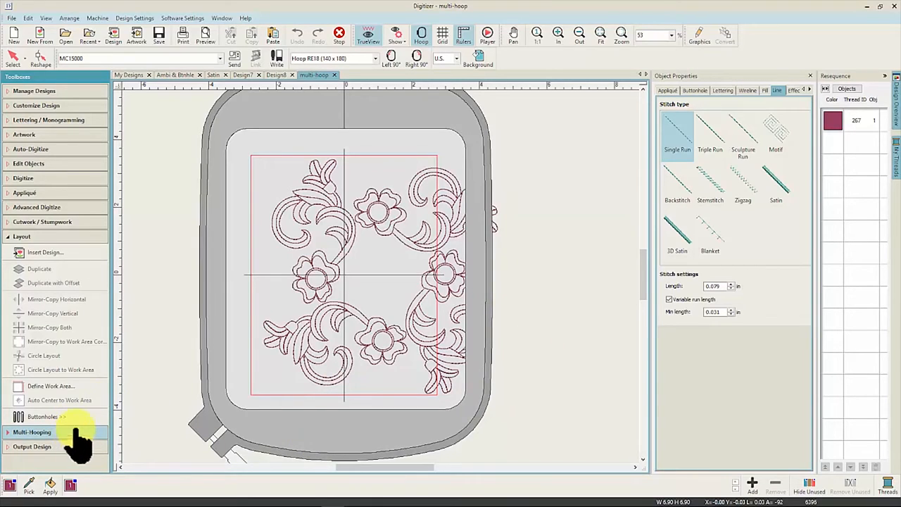
Step: Set the multi-hooping embroidery settings to add registration marks on output with a Small margin
click(185, 19)
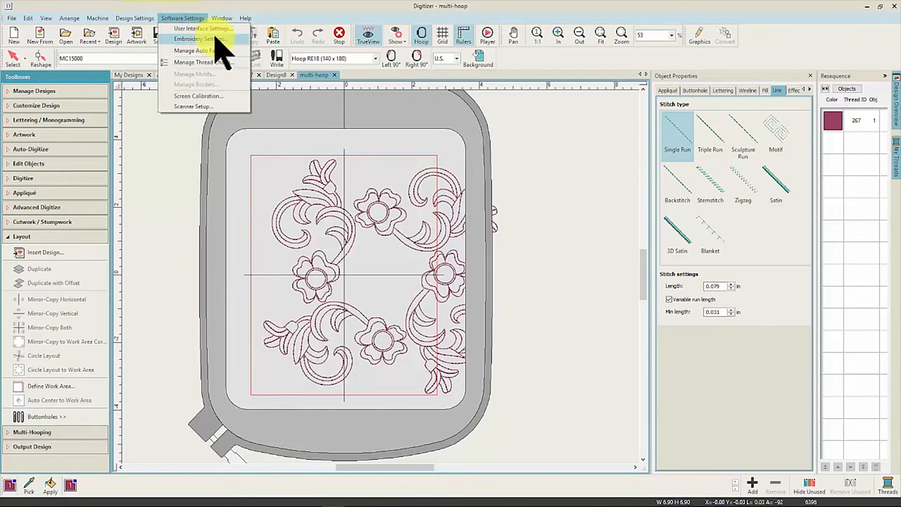
click(220, 39)
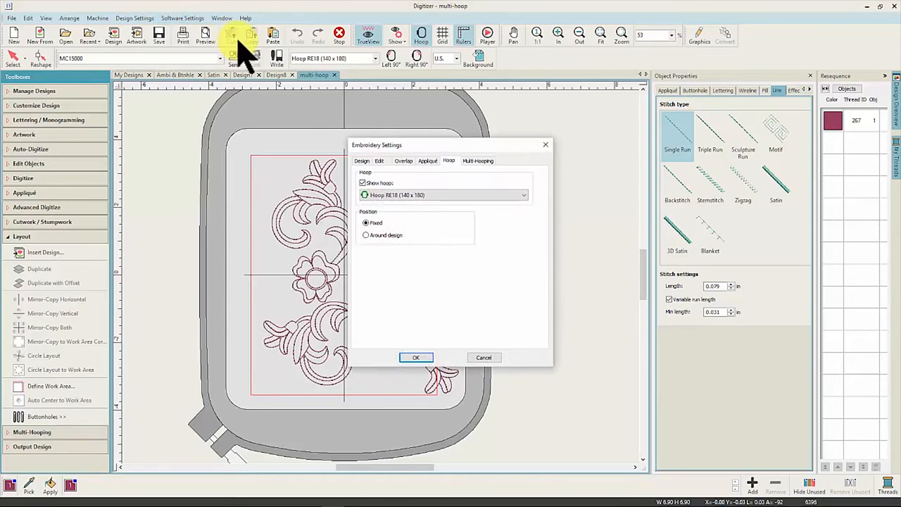
click(482, 161)
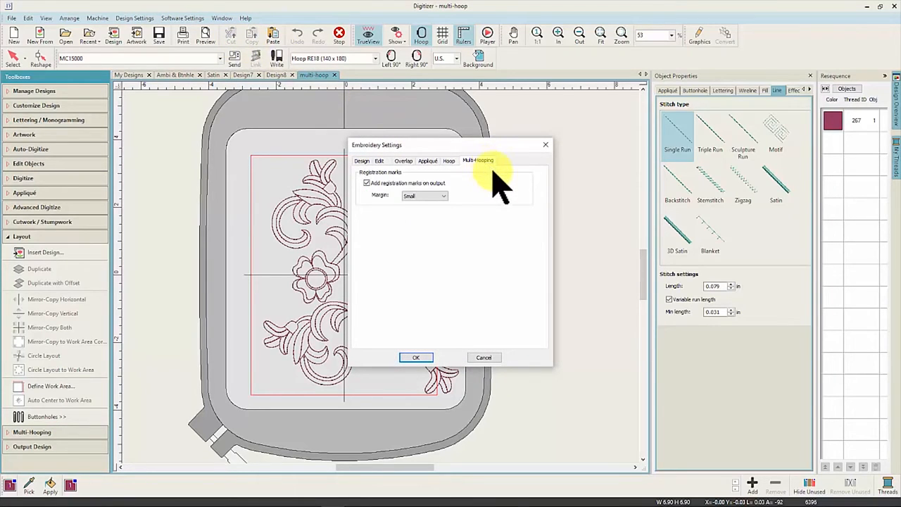
click(366, 183)
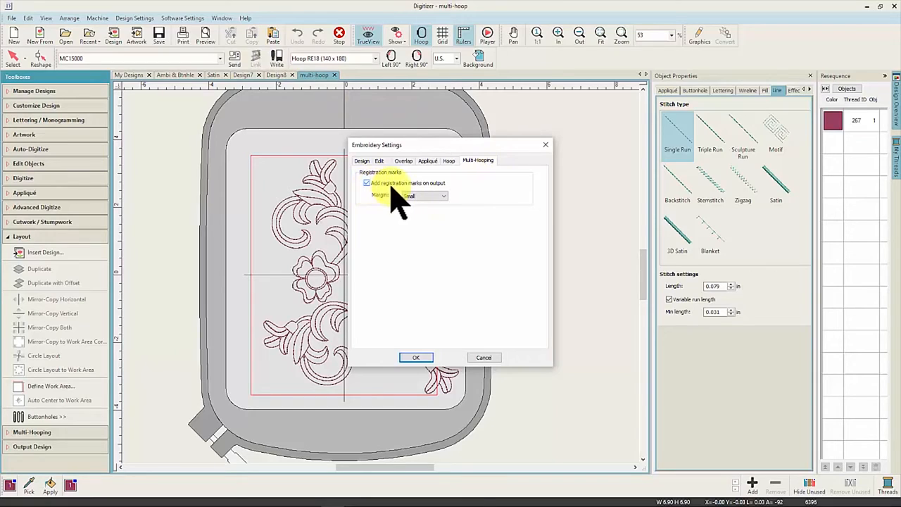
click(443, 195)
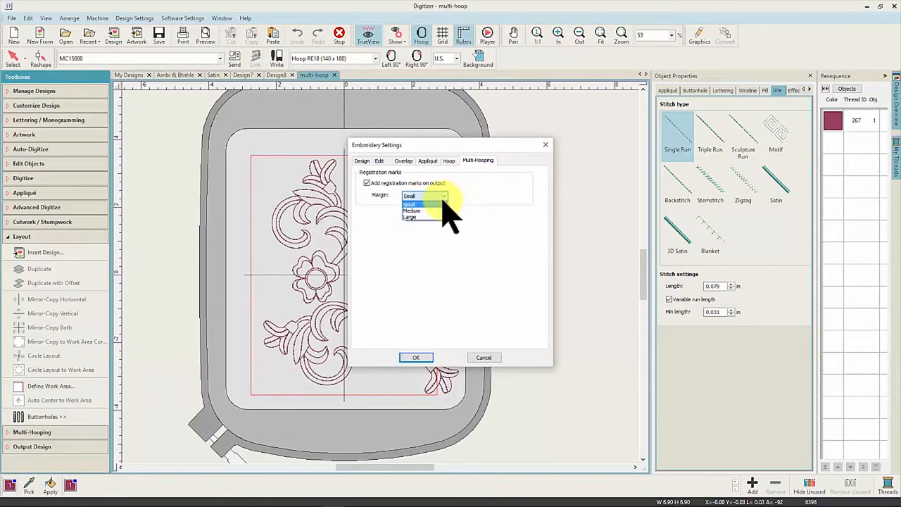
click(411, 205)
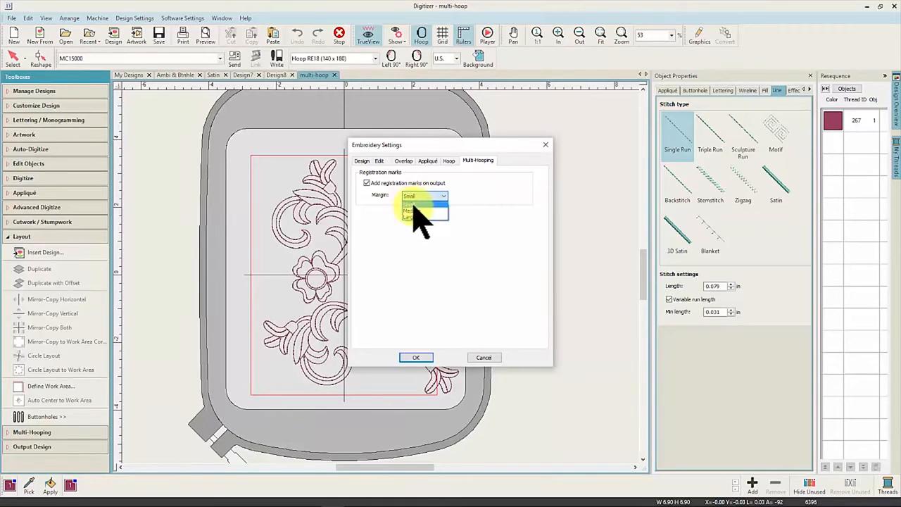
click(425, 356)
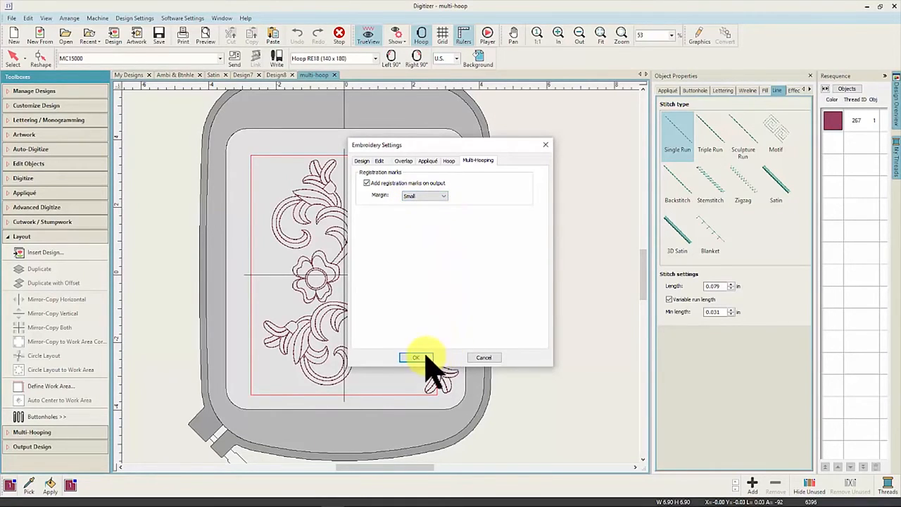
Step: Add a second hoop in Multi-Hooping and move it sideways so the two overlapping hoops cover the whole floral design
click(70, 431)
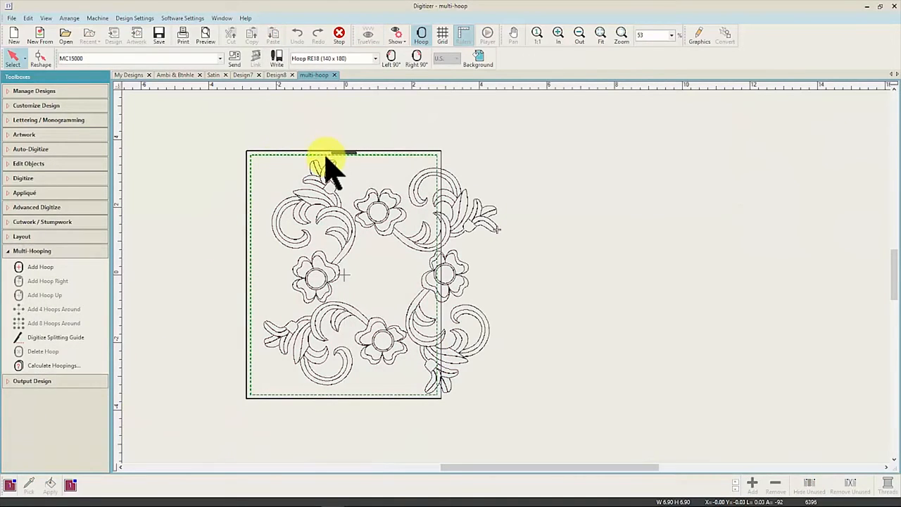
click(84, 267)
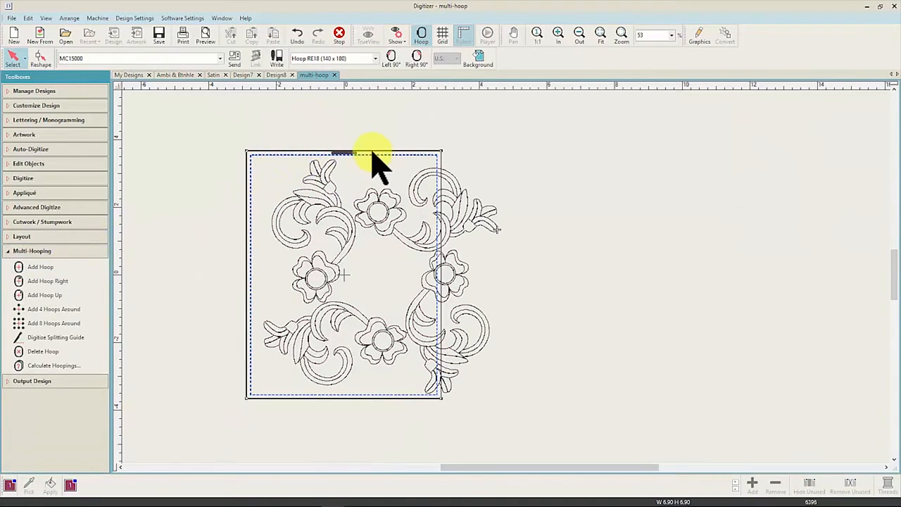
drag(374, 156, 472, 157)
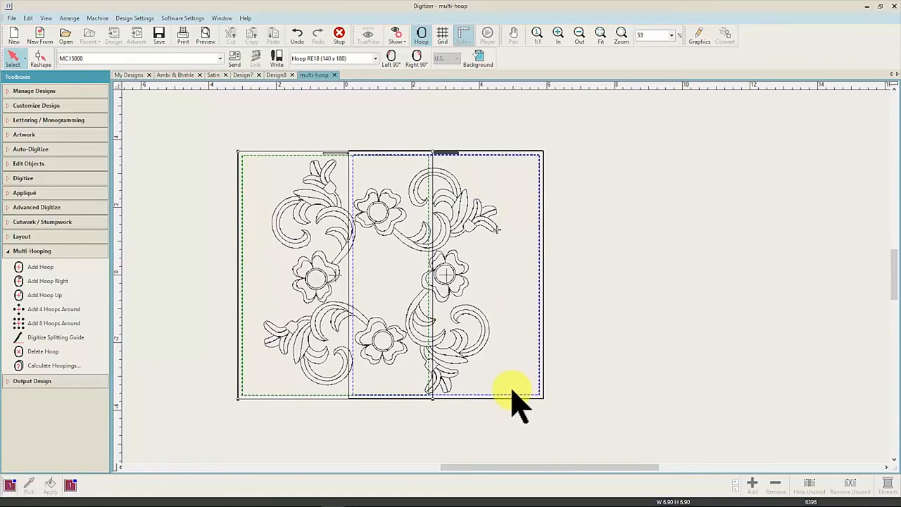
Step: Digitize a bent splitting guide from above to below the design through the hoops' overlap, and calculate the hoopings
click(78, 337)
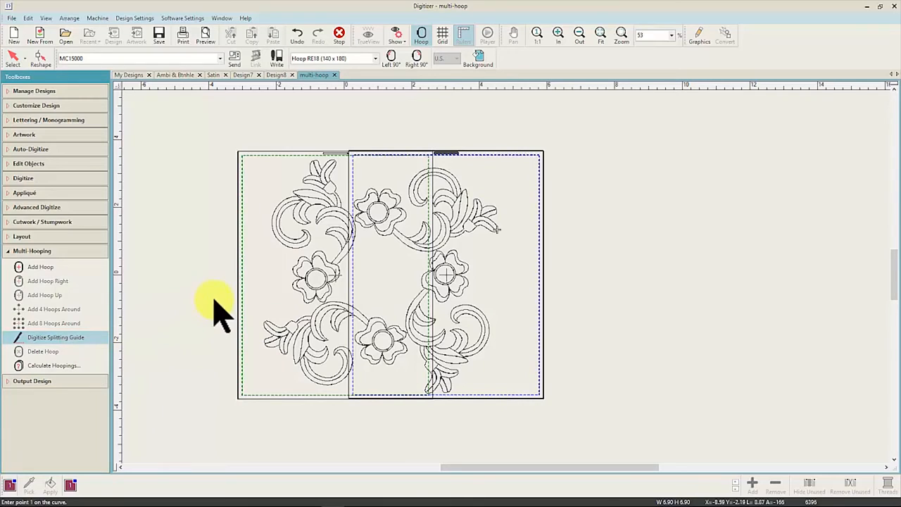
click(400, 135)
click(401, 186)
click(425, 202)
click(414, 218)
click(399, 318)
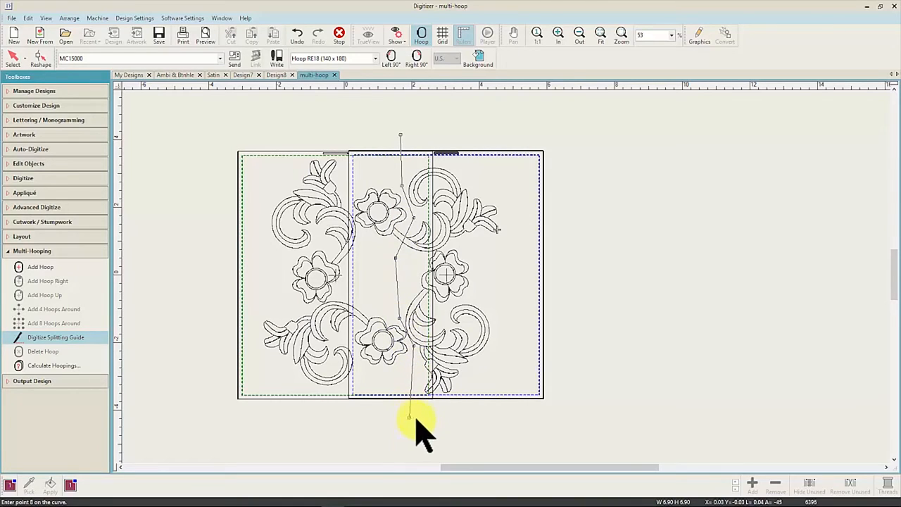
click(410, 417)
key(Return)
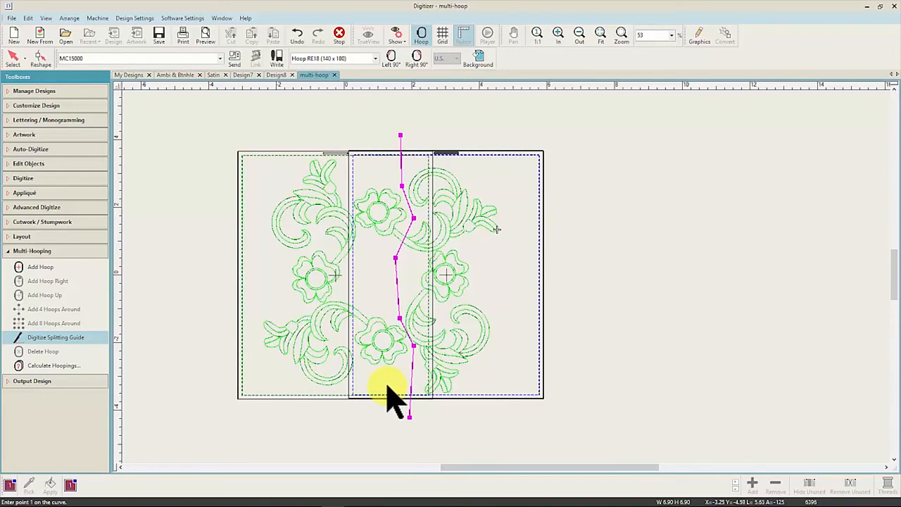
click(56, 365)
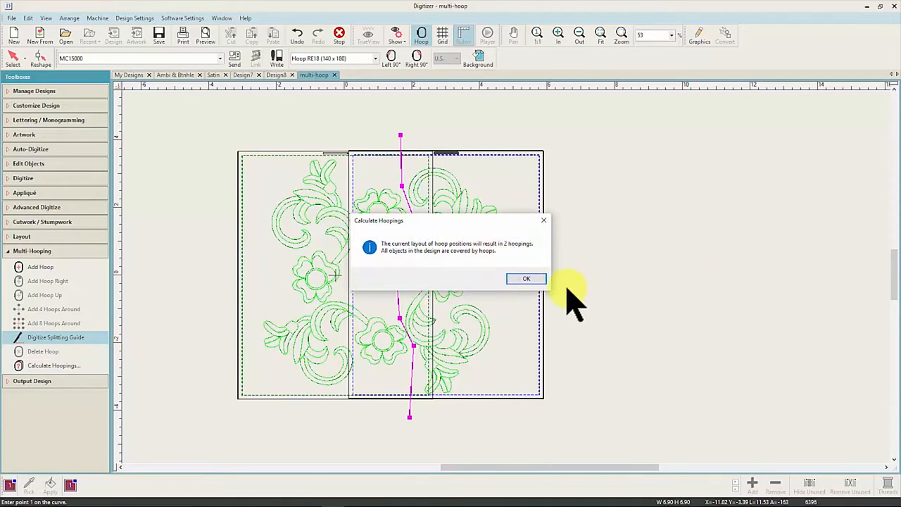
click(529, 279)
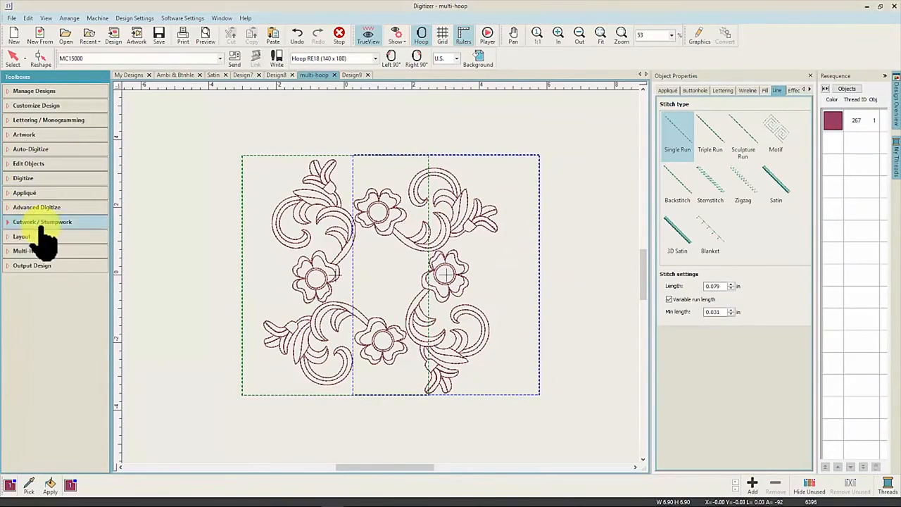
Step: Open Stumpwork_Pear.EMB from the Stumpwork folder of the design library
click(69, 225)
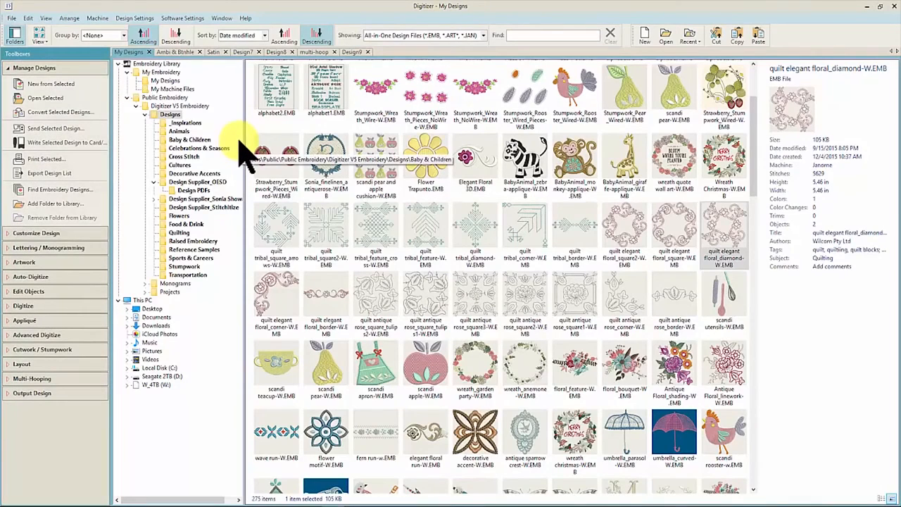
click(203, 268)
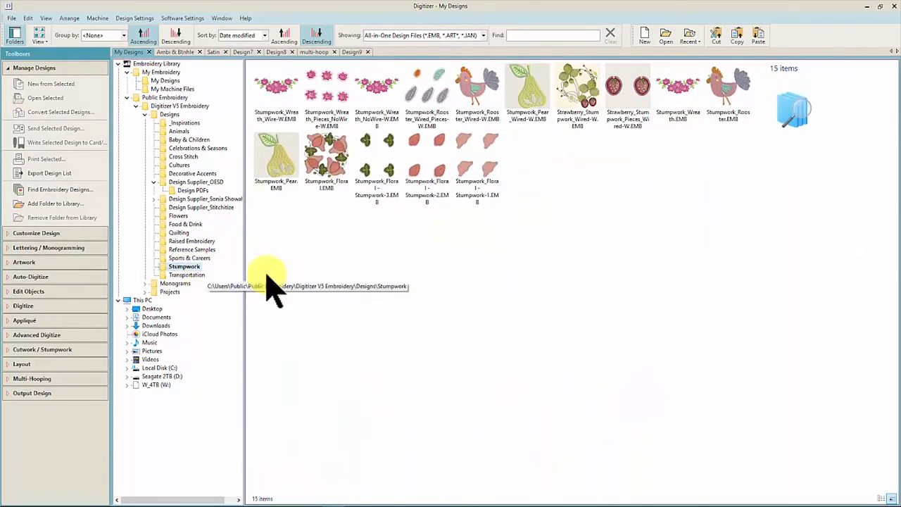
click(279, 160)
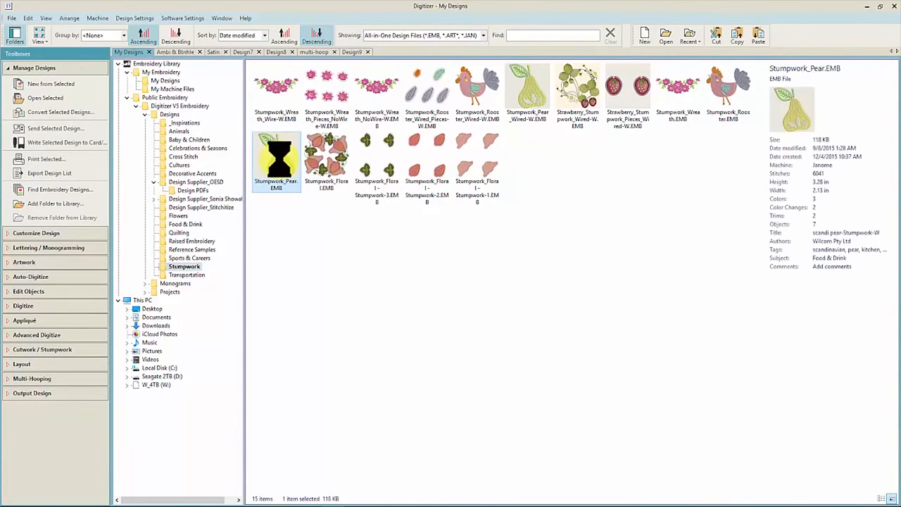
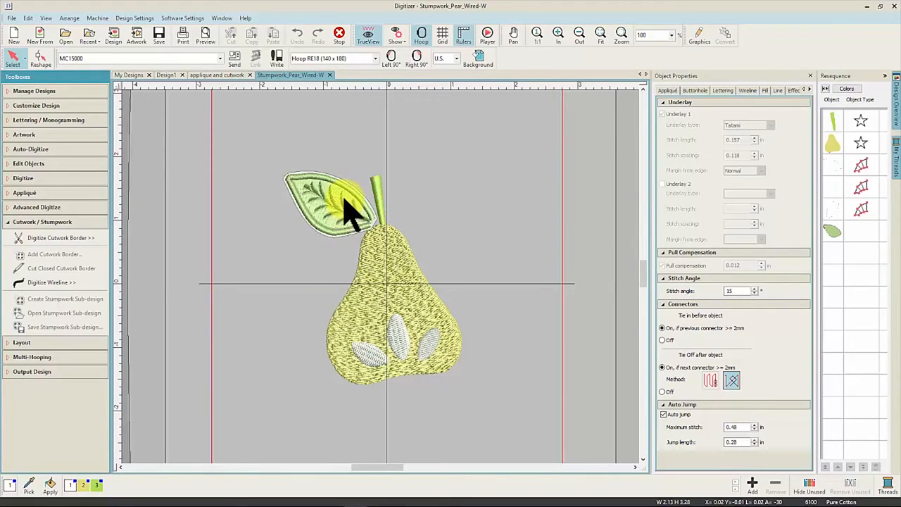
Step: Open the wired pear's leaf as a stumpwork sub-design and set its hoop position to Around design
click(342, 197)
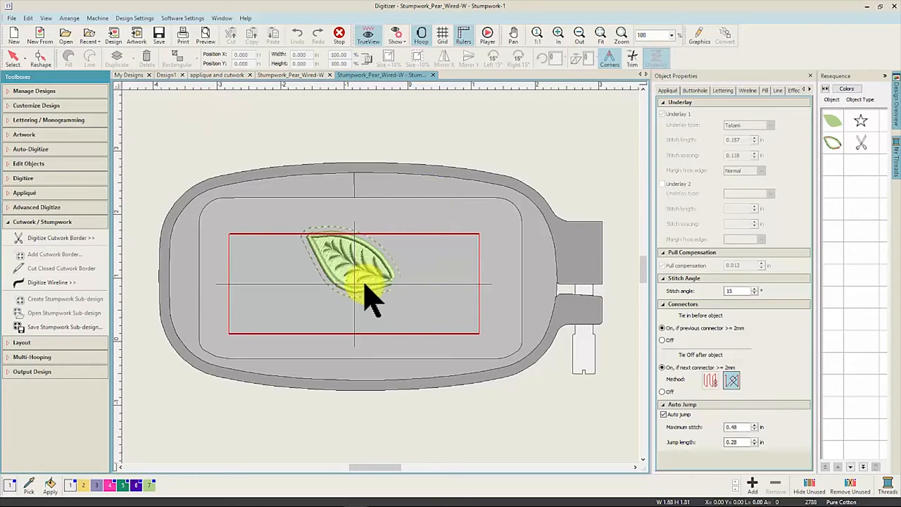
click(184, 19)
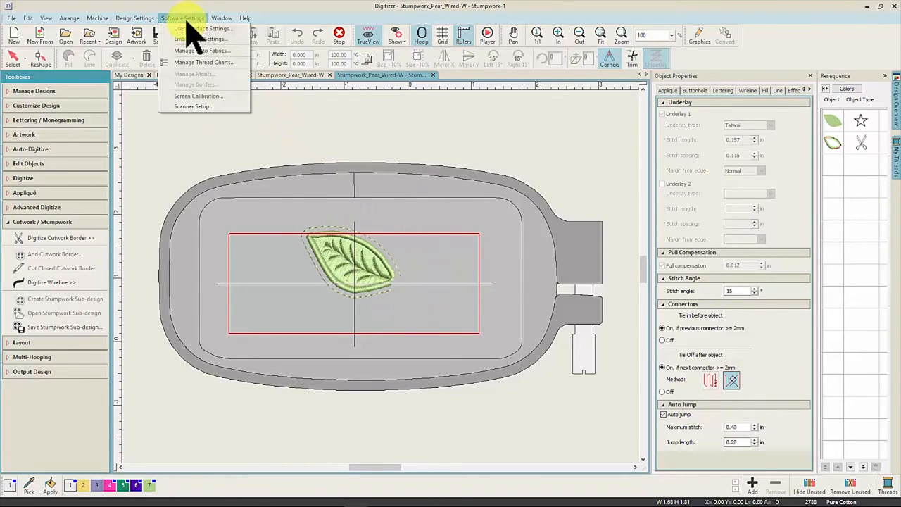
click(201, 39)
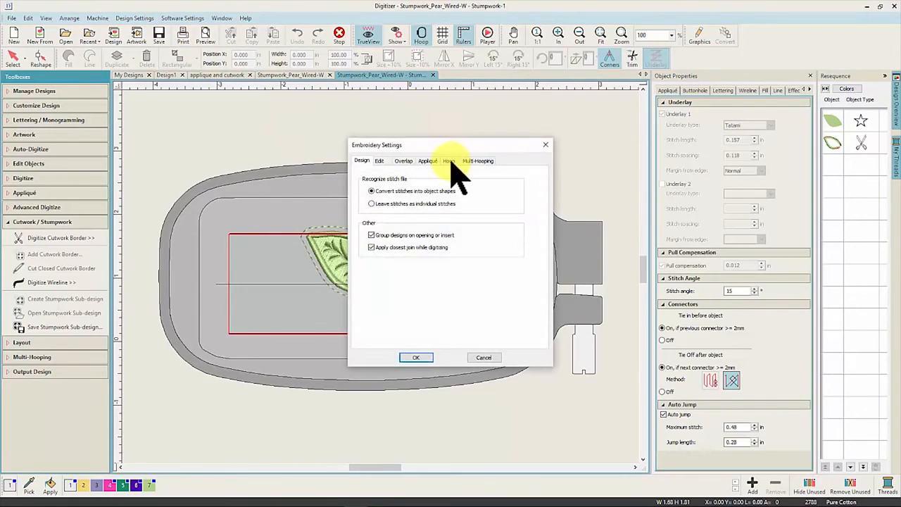
click(449, 162)
click(366, 235)
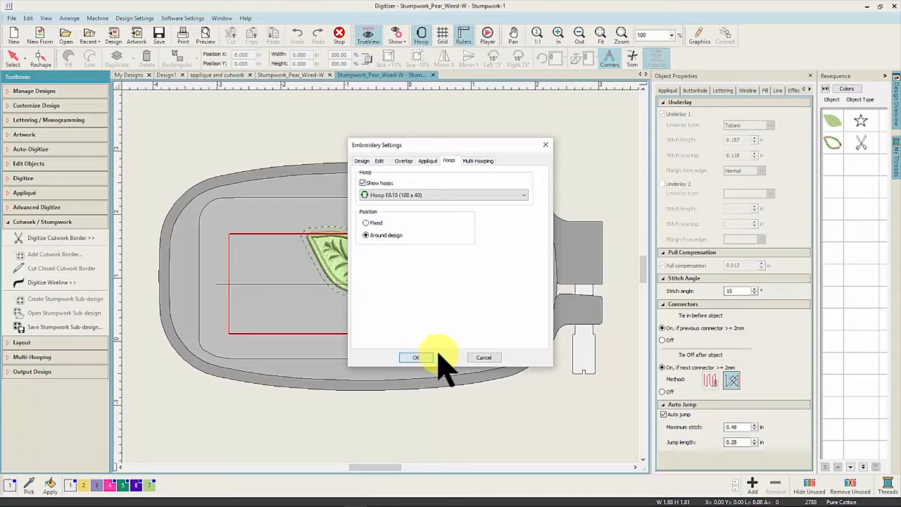
click(424, 358)
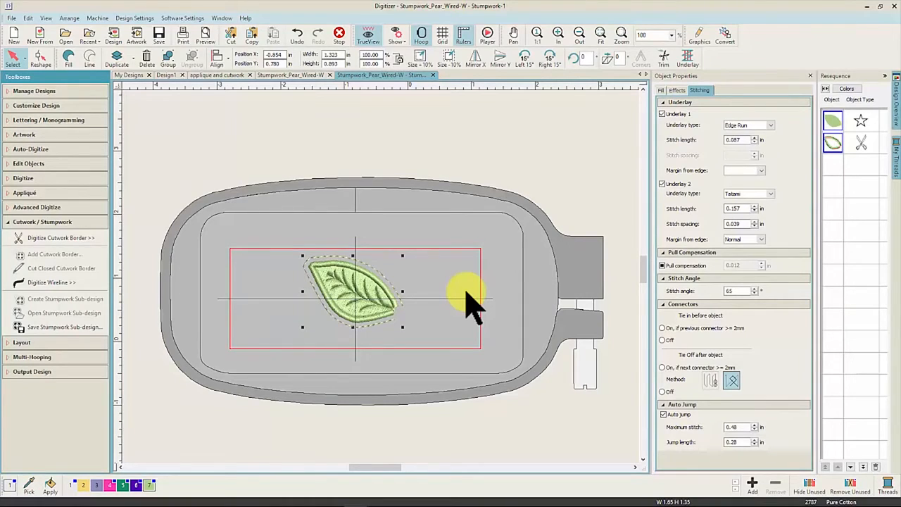
Step: Simulate the leaf sub-design's stitching in the Stitch Player, advancing through the wire stitches to the cover border
click(486, 34)
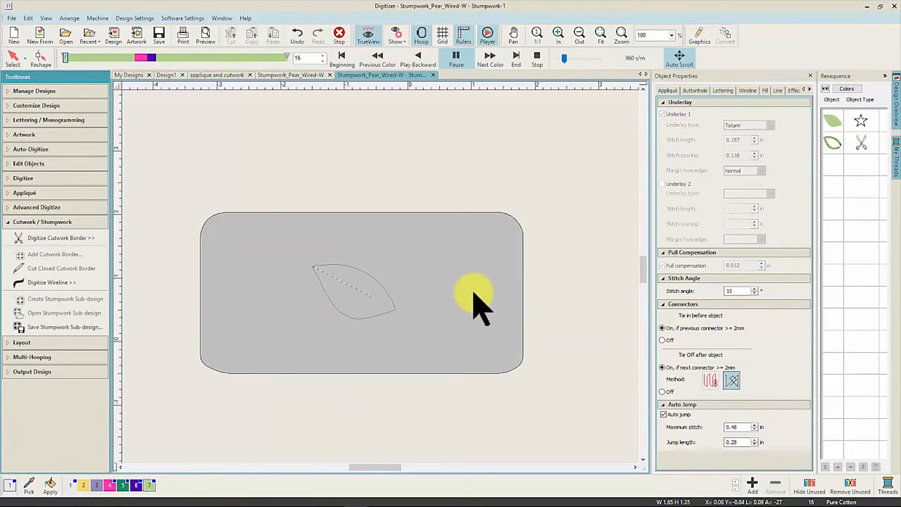
drag(67, 57, 146, 109)
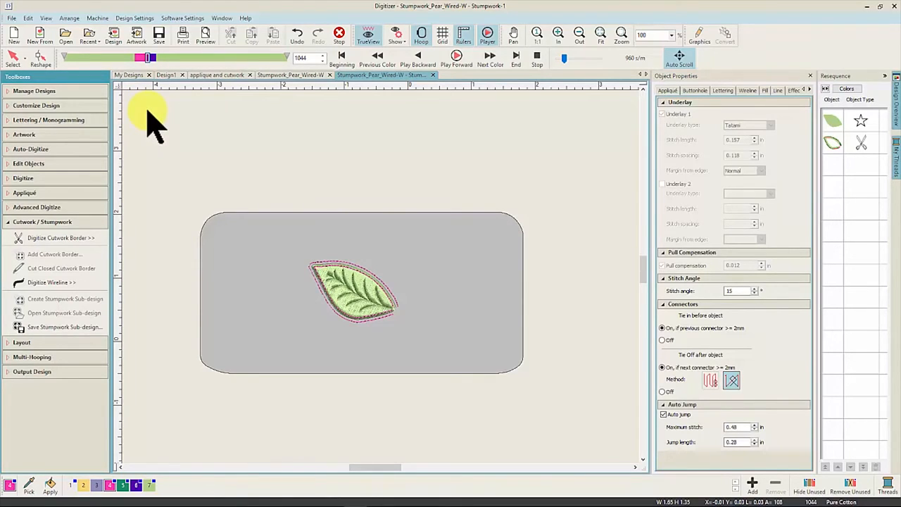
drag(147, 111, 158, 117)
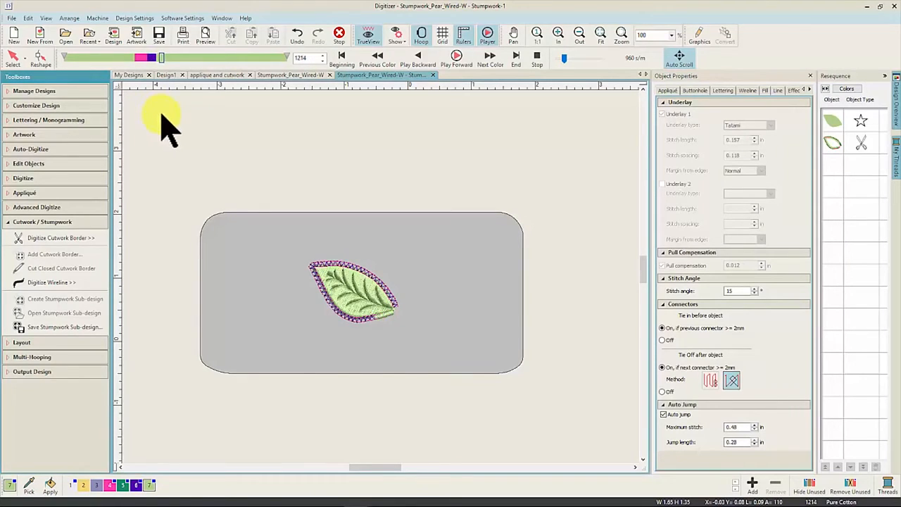
drag(163, 117, 202, 140)
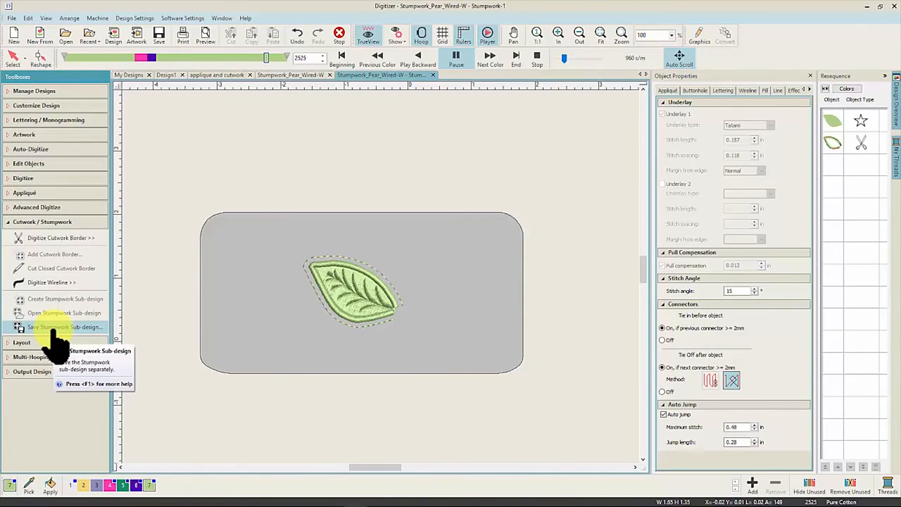
Step: Look in the library's My Machine Files folder for the leaf sub-design's machine file
click(48, 91)
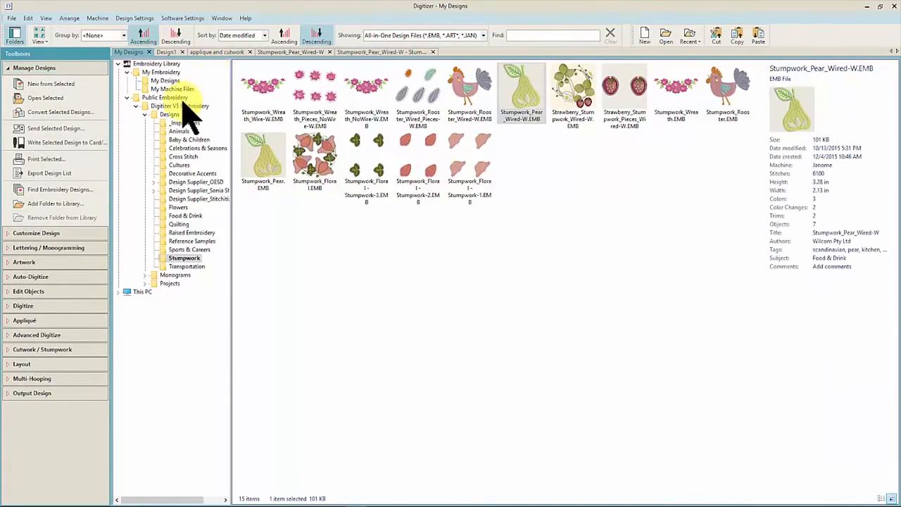
click(172, 89)
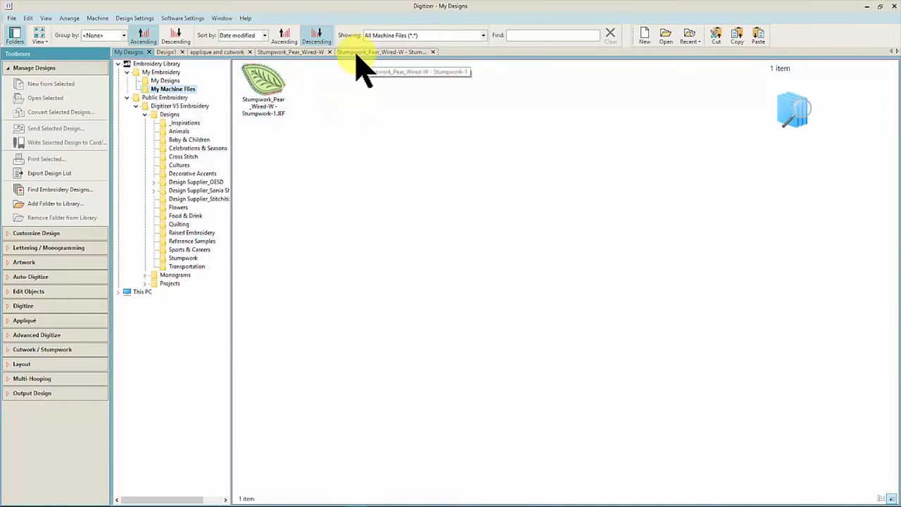
Step: Return to the wired pear design and examine the full set of cutwork border styles
click(310, 52)
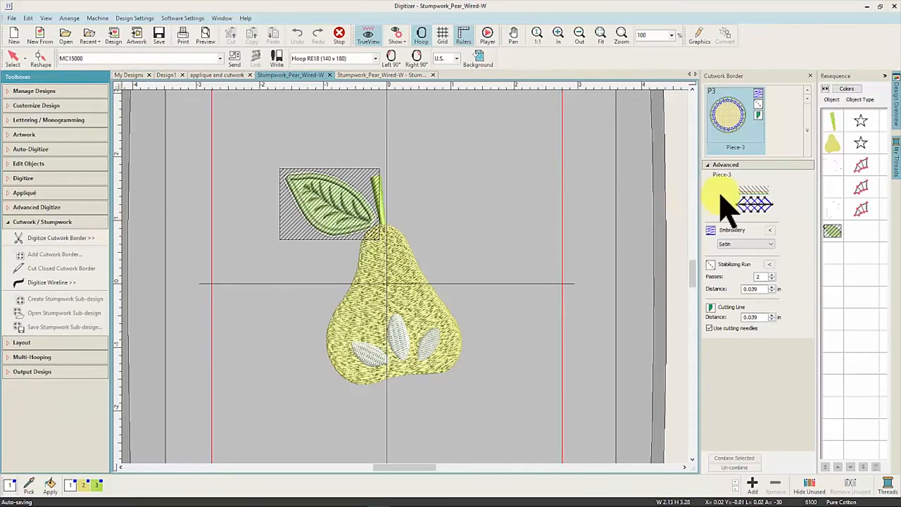
scroll(808, 138, up, 2)
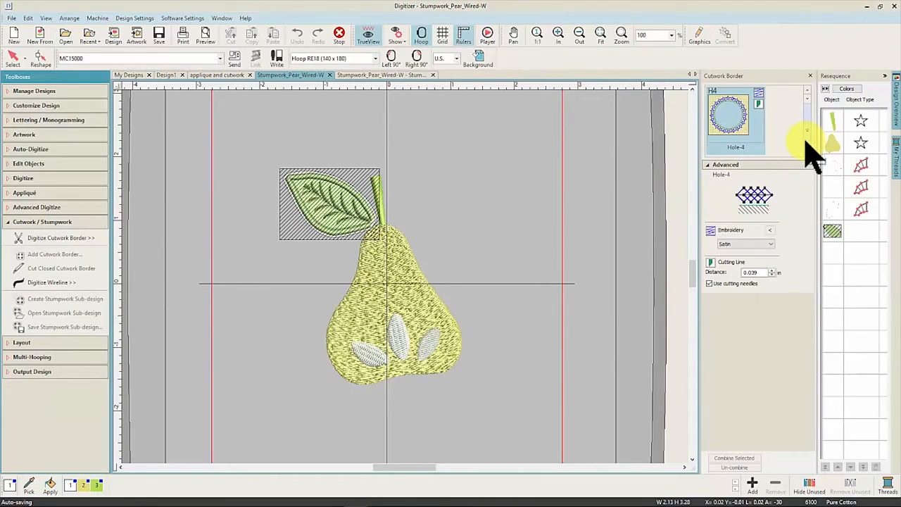
click(806, 131)
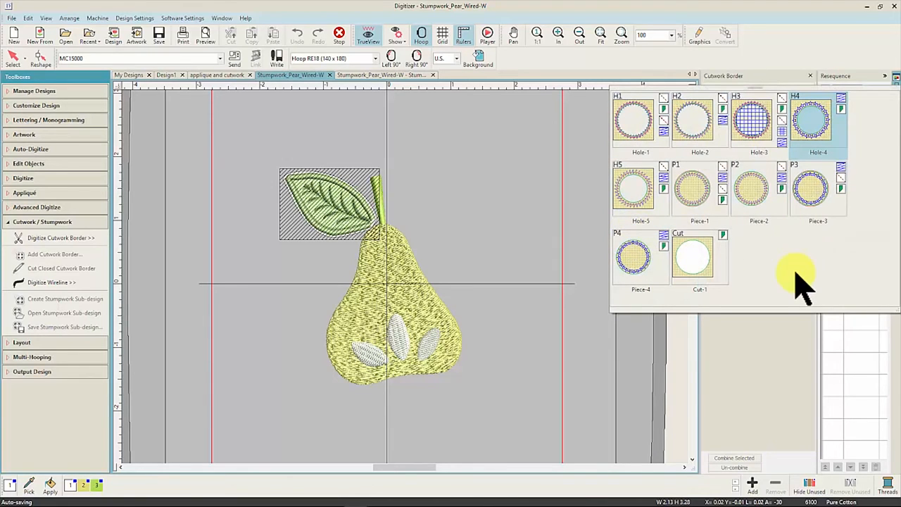
Step: In the applique and cutwork design, examine the styles for digitizing a cutwork border, including the Cut-1 style
click(226, 85)
click(222, 75)
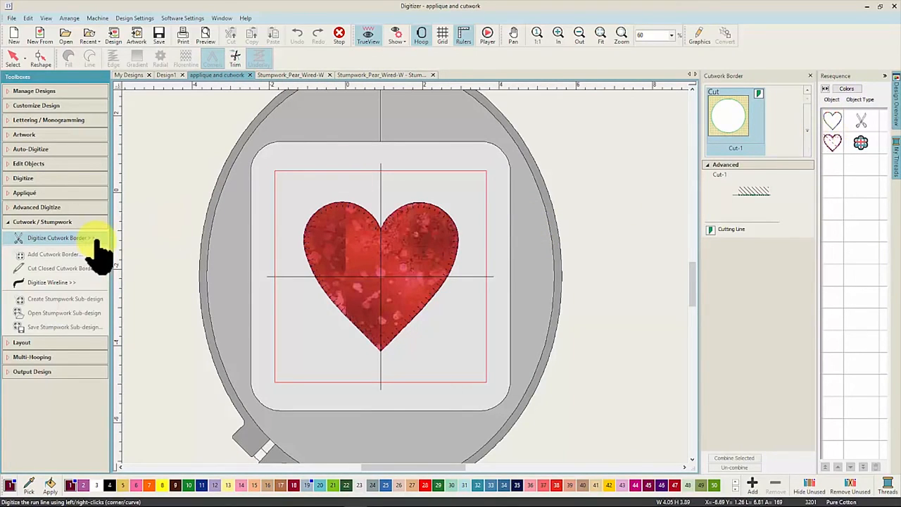
click(807, 131)
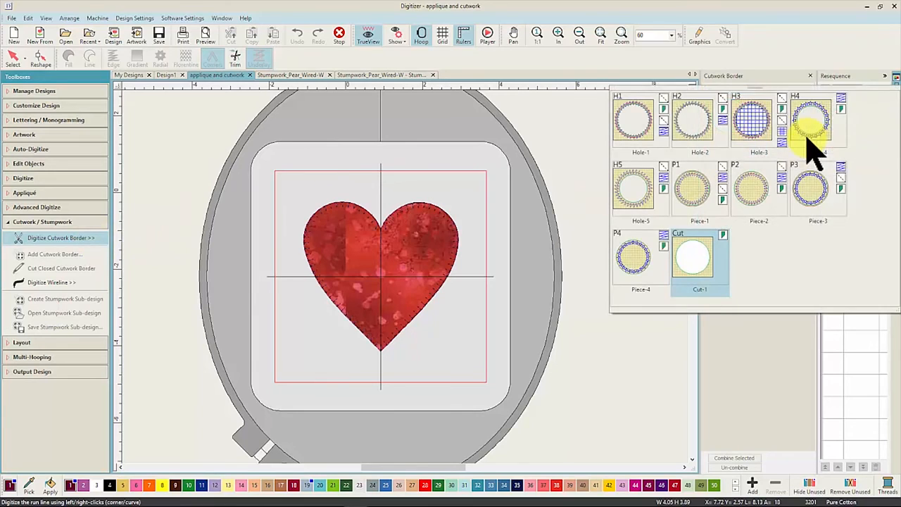
click(722, 241)
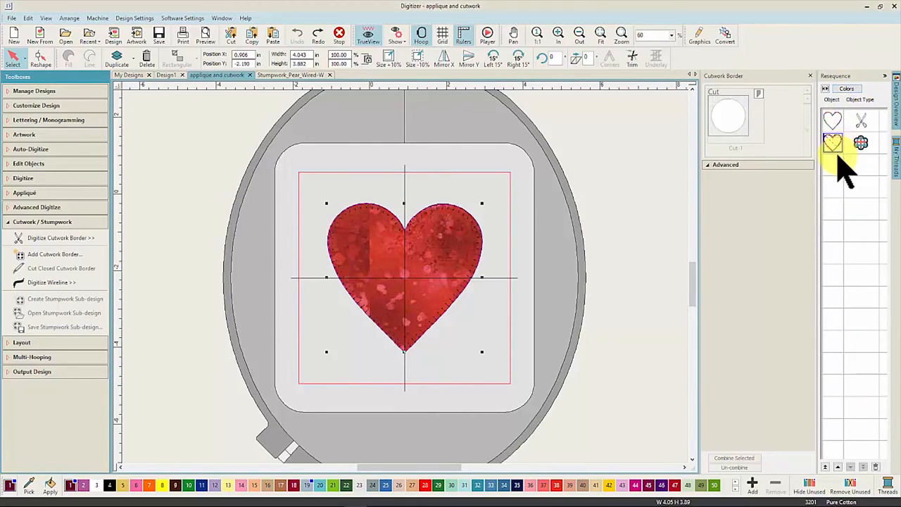
Step: Put only the appliqué heart from the applique and cutwork design into Design1, removing any other objects
key(Delete)
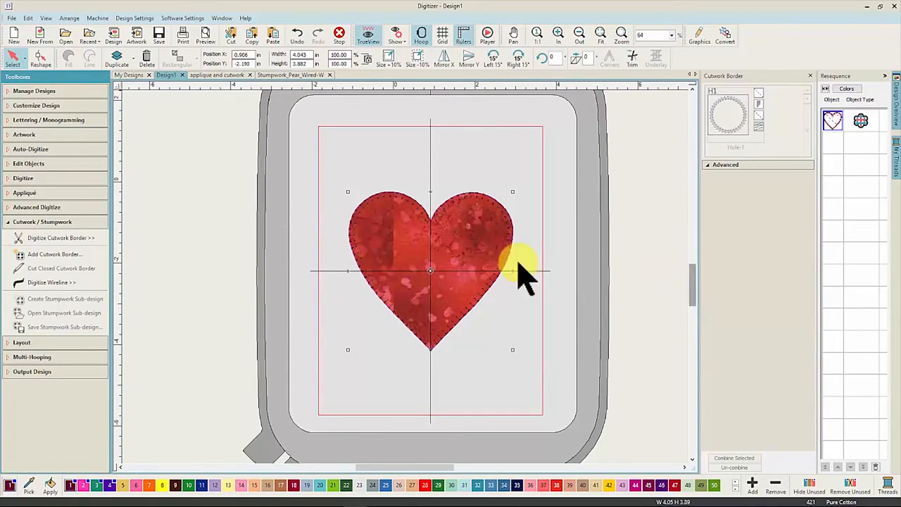
Step: Examine the EMB file types offered for saving Design1 as a new file, and leave without saving
click(45, 372)
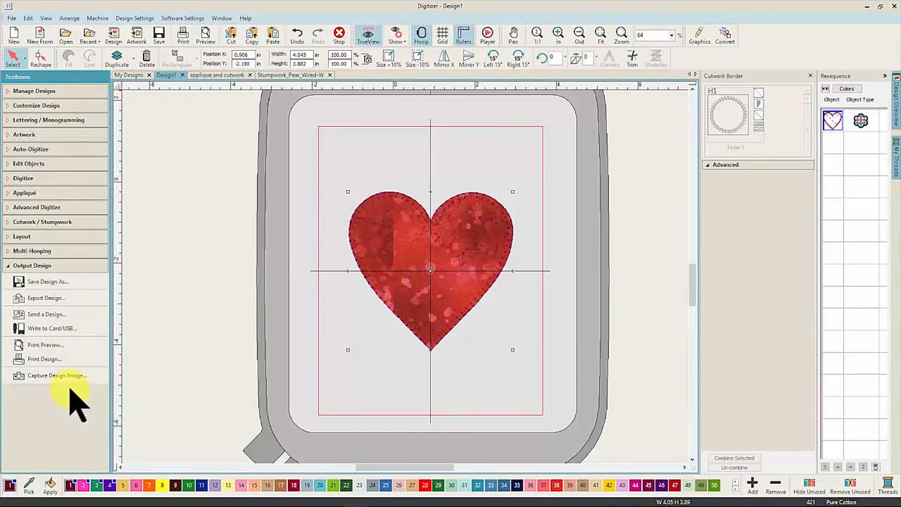
click(82, 285)
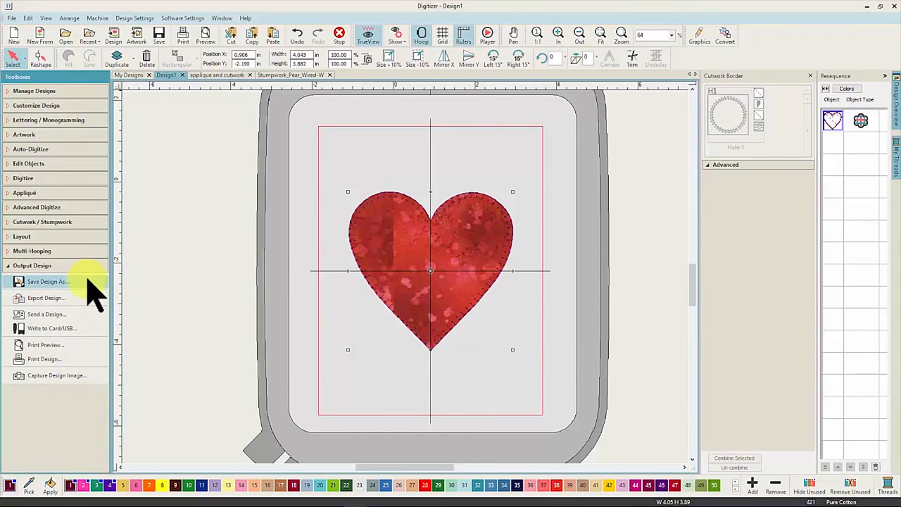
click(493, 323)
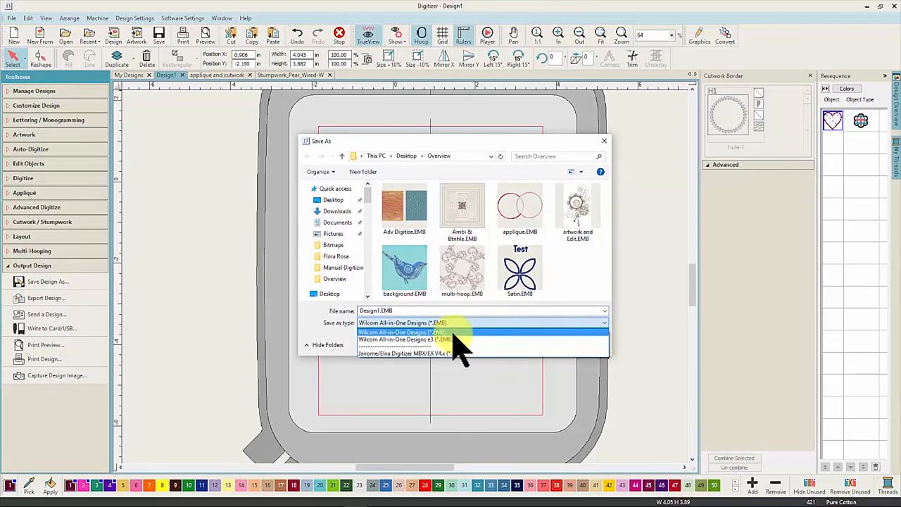
click(604, 142)
click(604, 142)
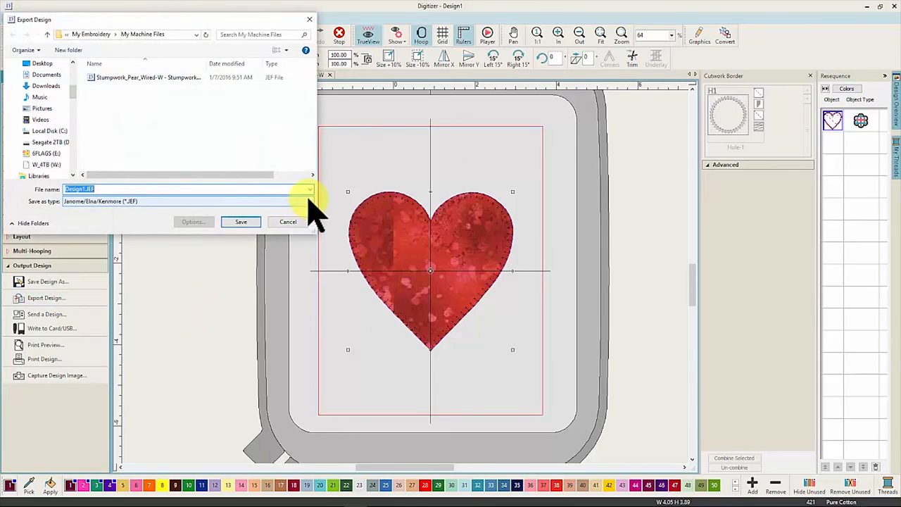
Step: Examine the machine file formats offered for exporting Design1, and leave without exporting
click(308, 202)
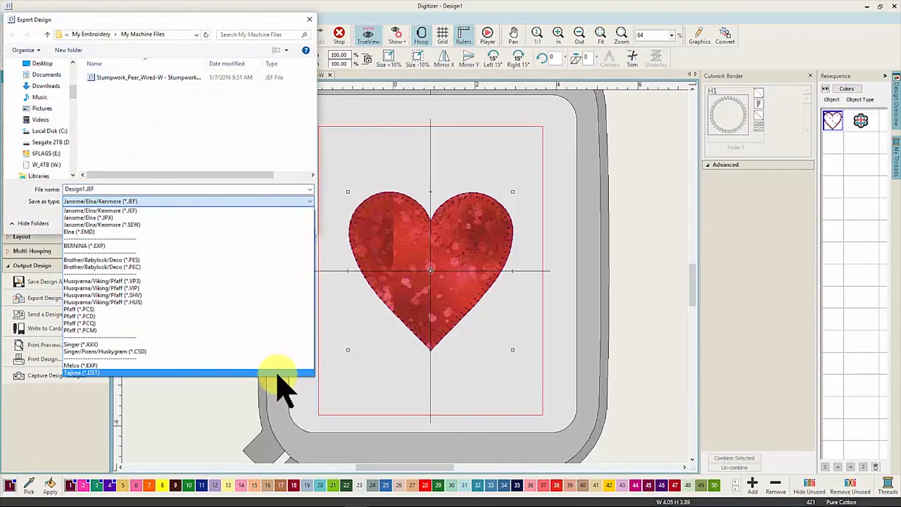
click(205, 417)
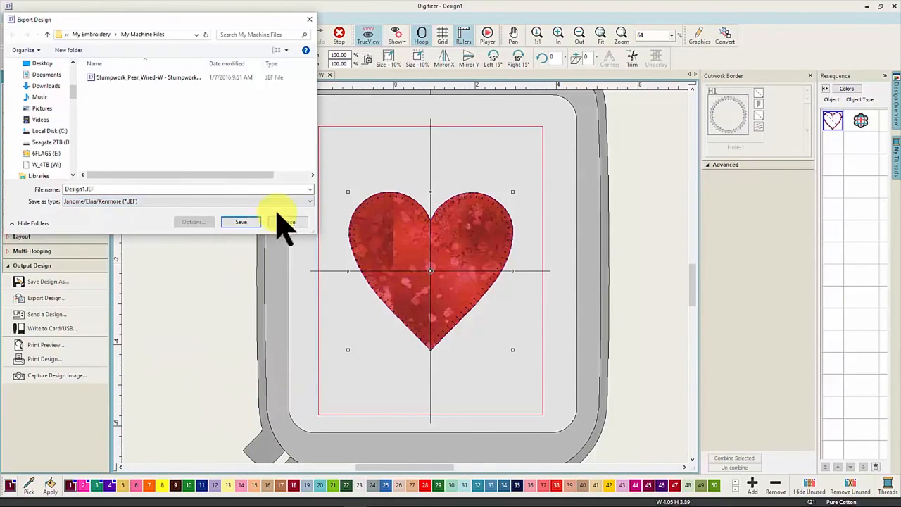
click(309, 19)
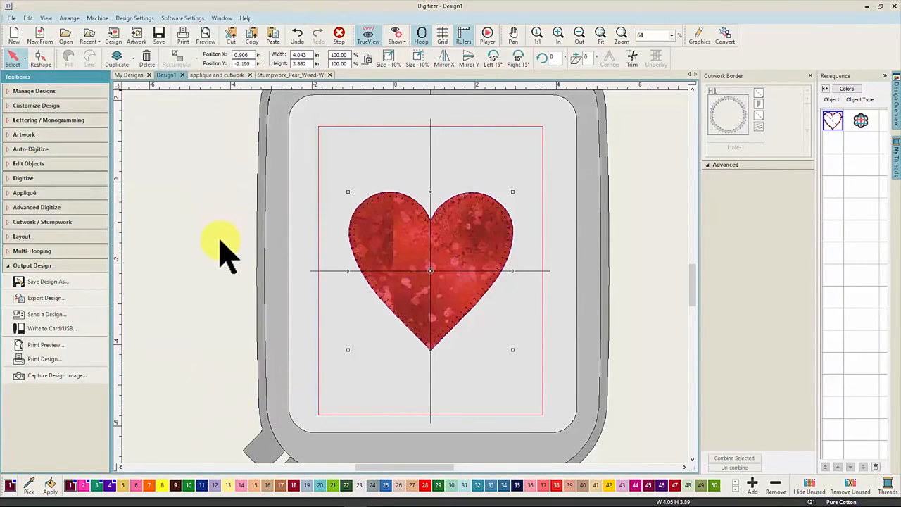
Step: Examine the options for writing Design1 to a USB drive, choosing the 6FLAGS (E:) drive, and close without writing
click(86, 330)
click(453, 214)
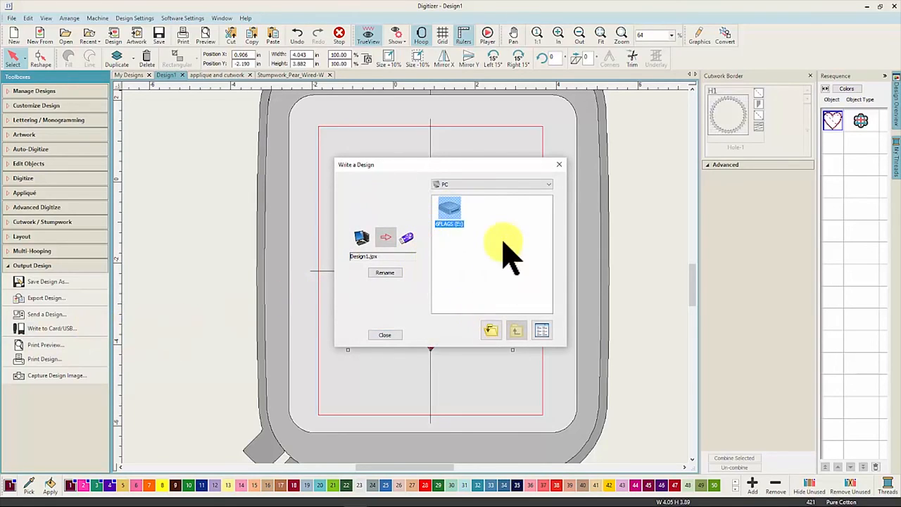
click(558, 168)
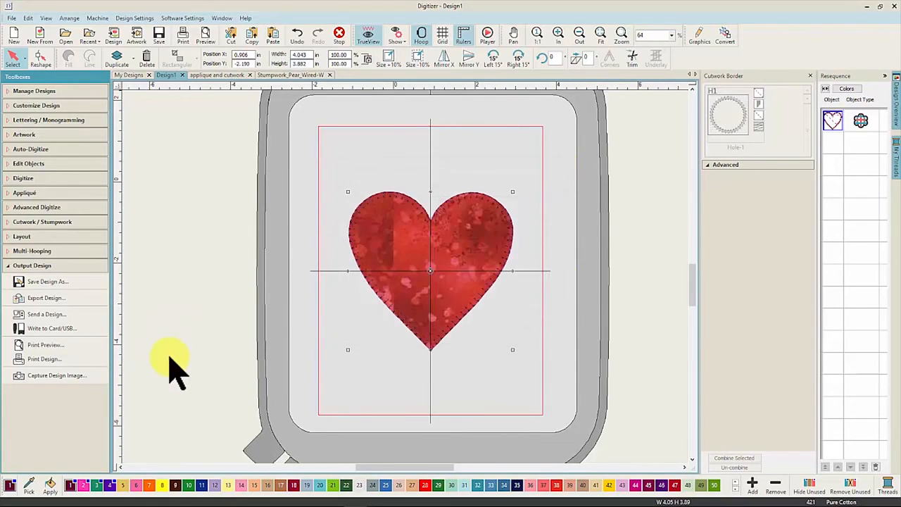
Step: Open the print preview of the appliqué heart design
click(46, 345)
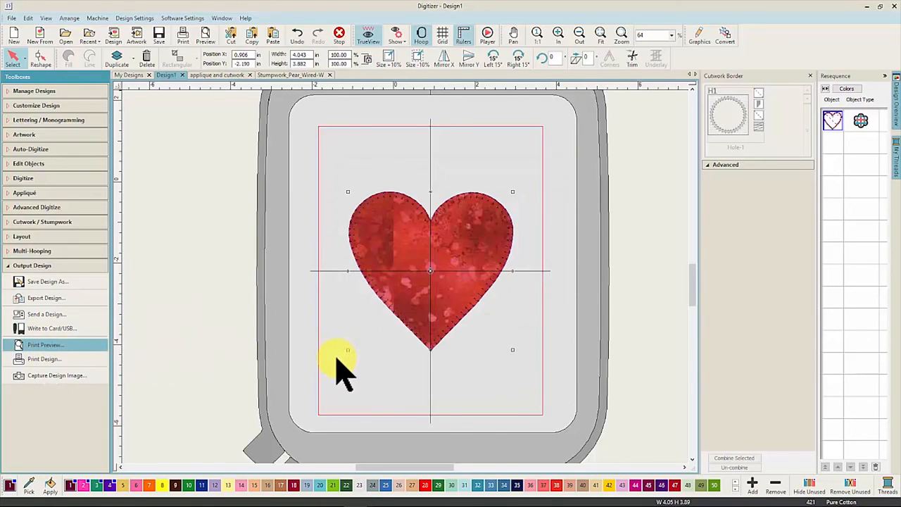